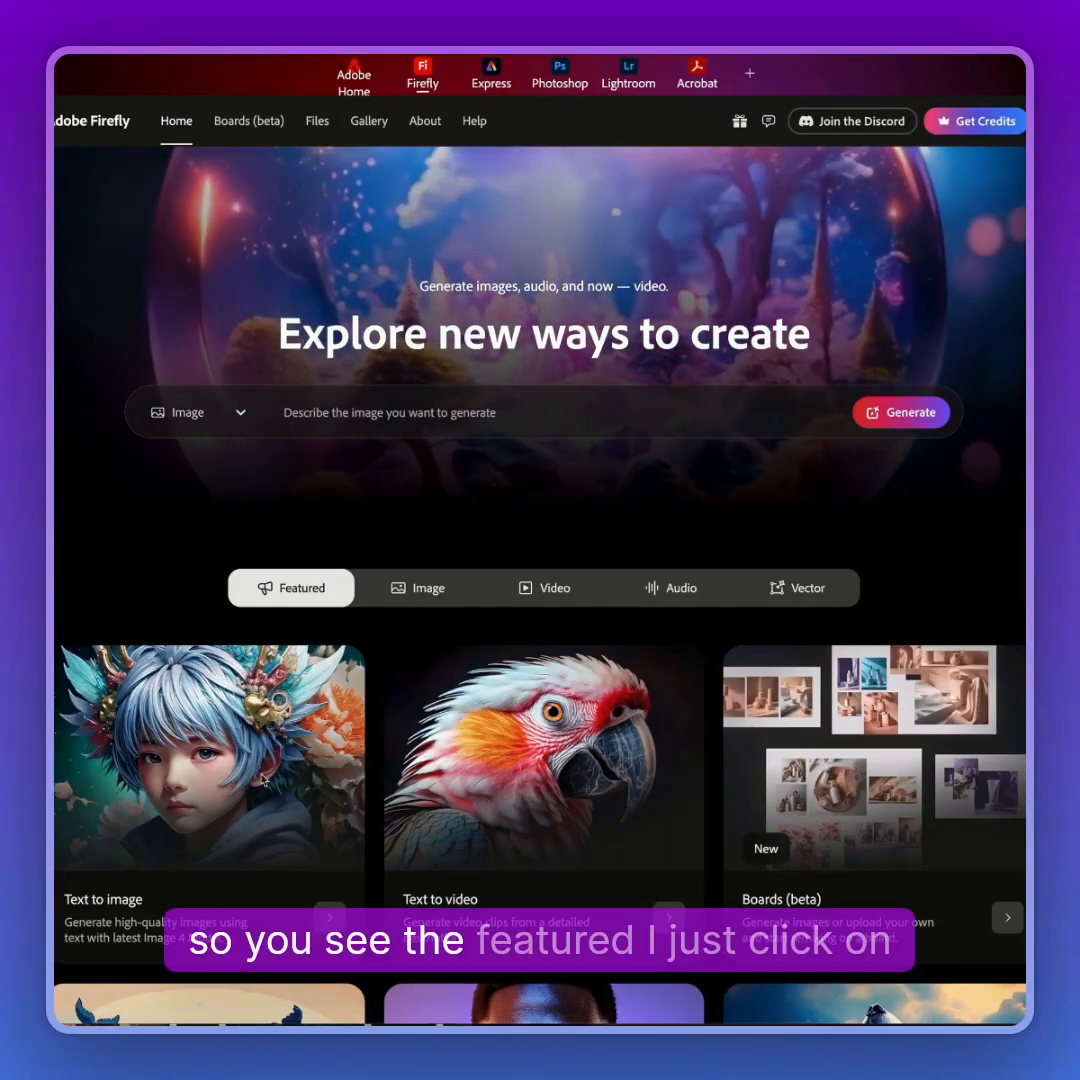
Step: Open Text to image and set the aspect ratio to Widescreen (16:9)
click(119, 903)
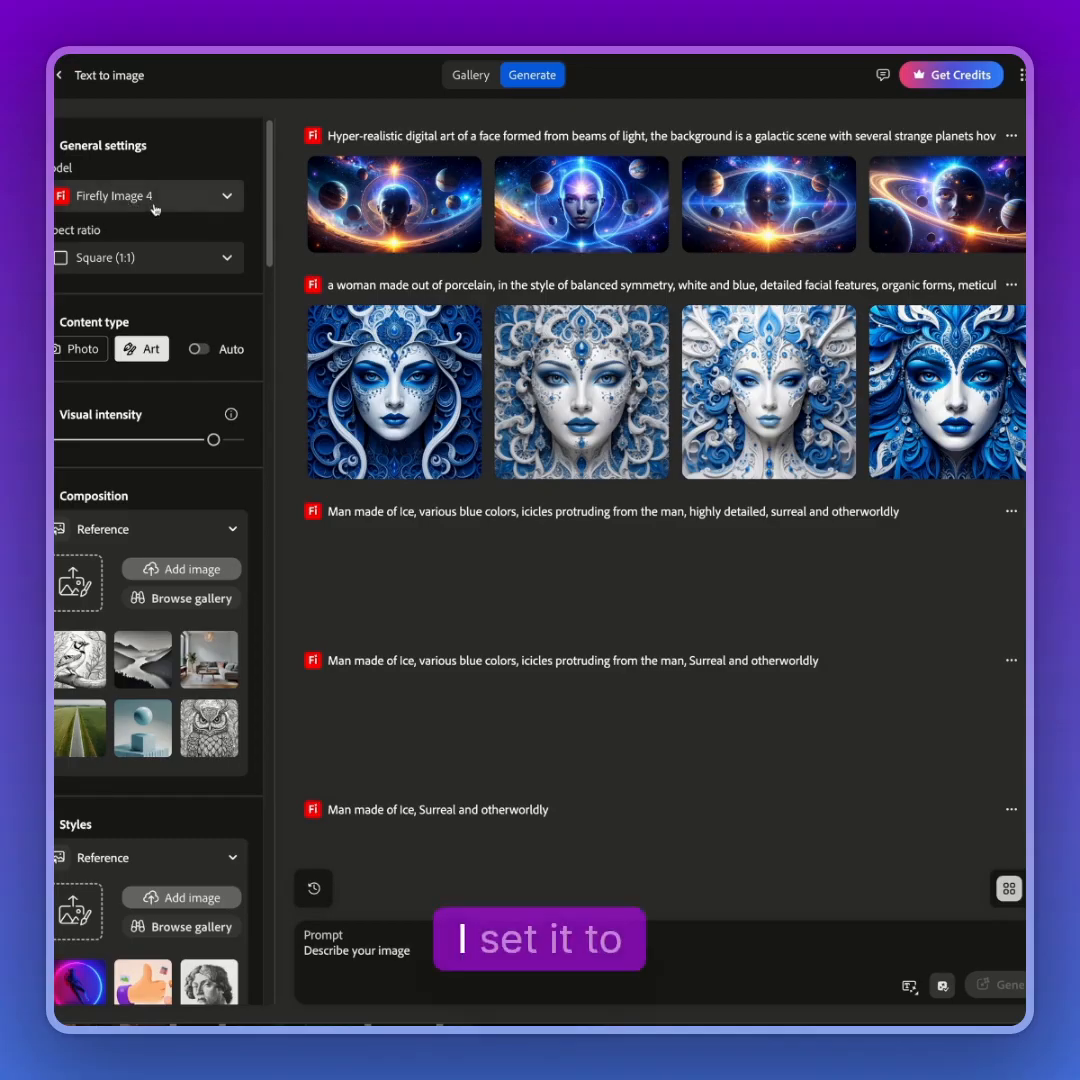
click(188, 262)
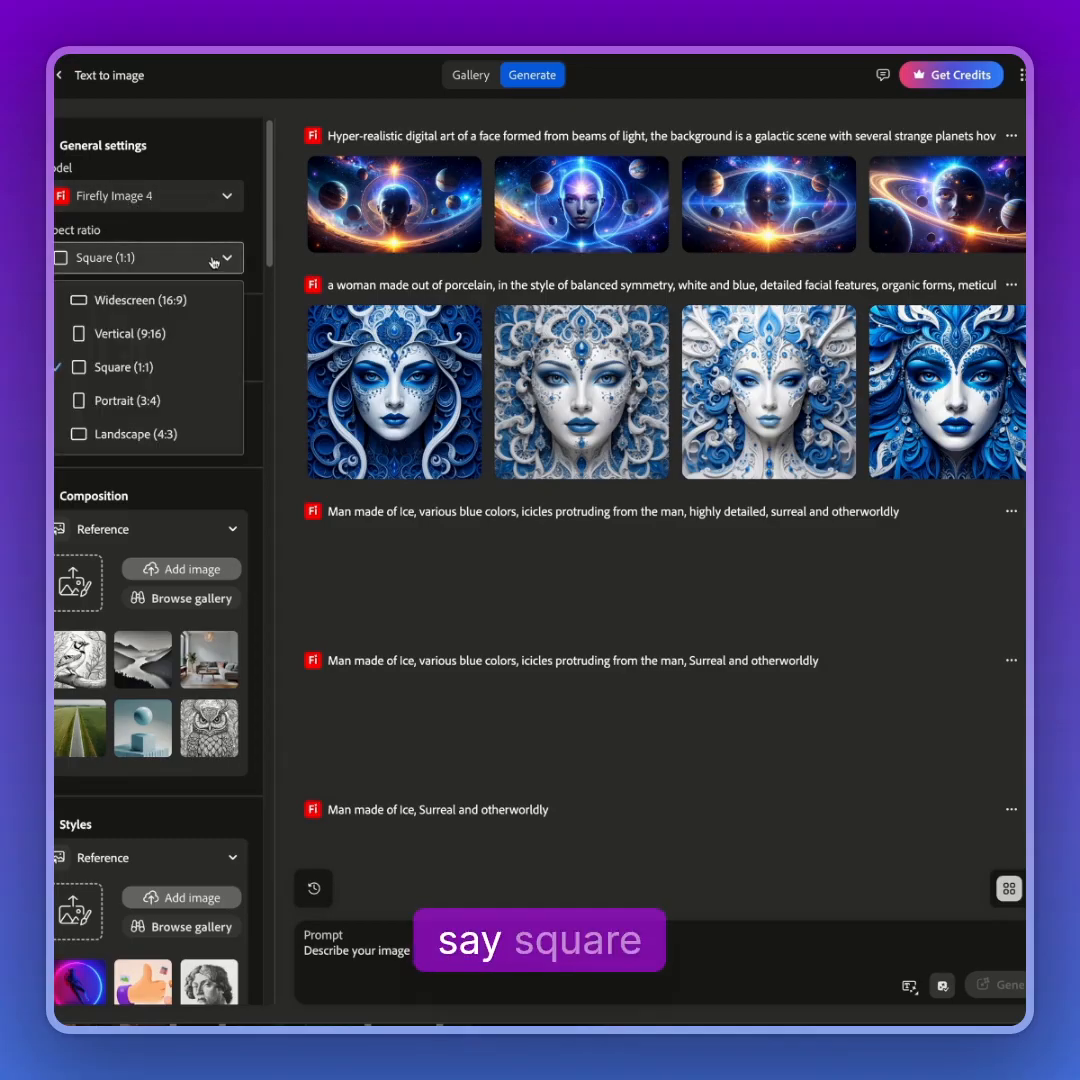
click(190, 300)
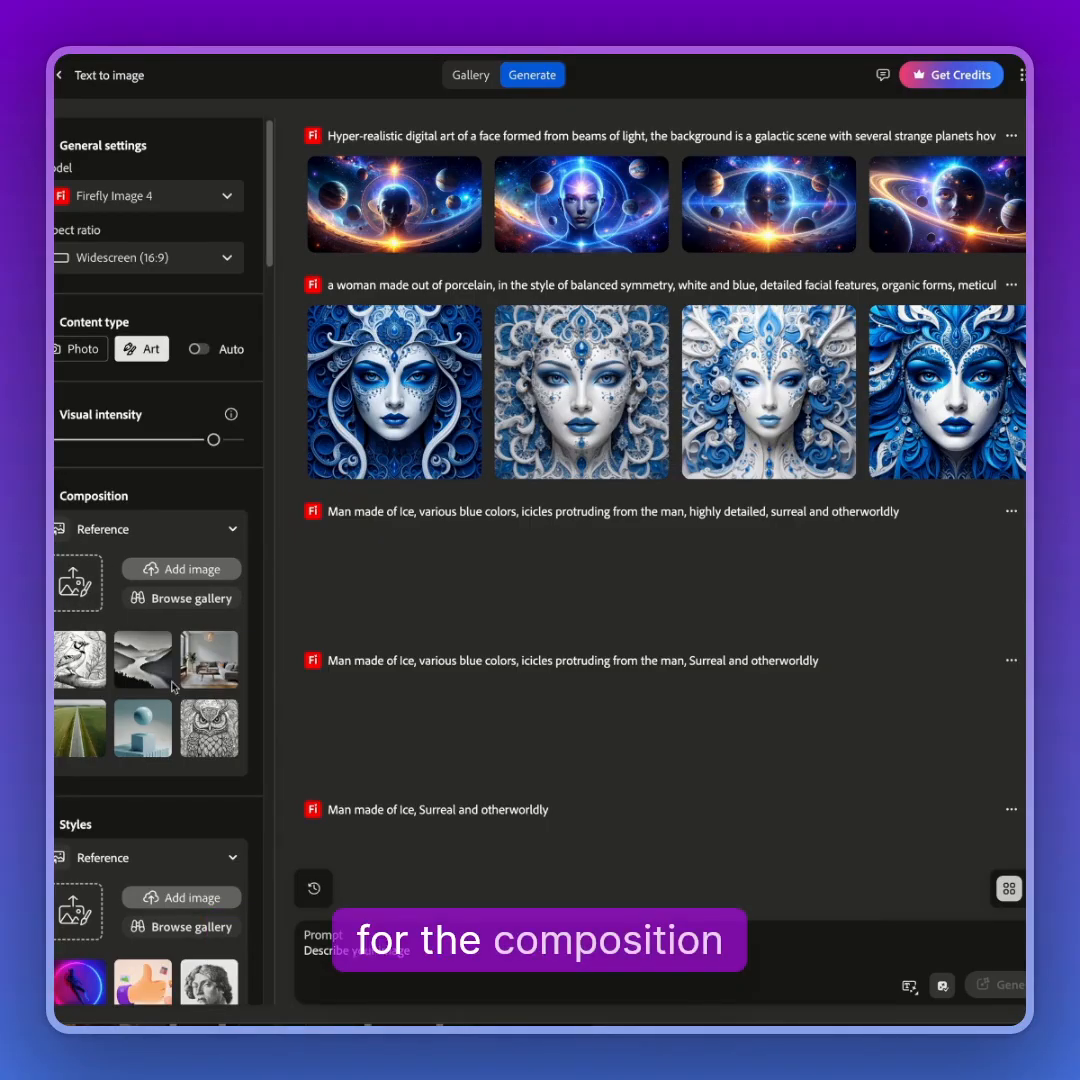
Step: Generate images from the copied prompt beginning "a woman made out of porcelain, in the style of balanced symmetry, white and blue, detailed facial features"
scroll(190, 730, down, 2)
scroll(130, 730, down, 3)
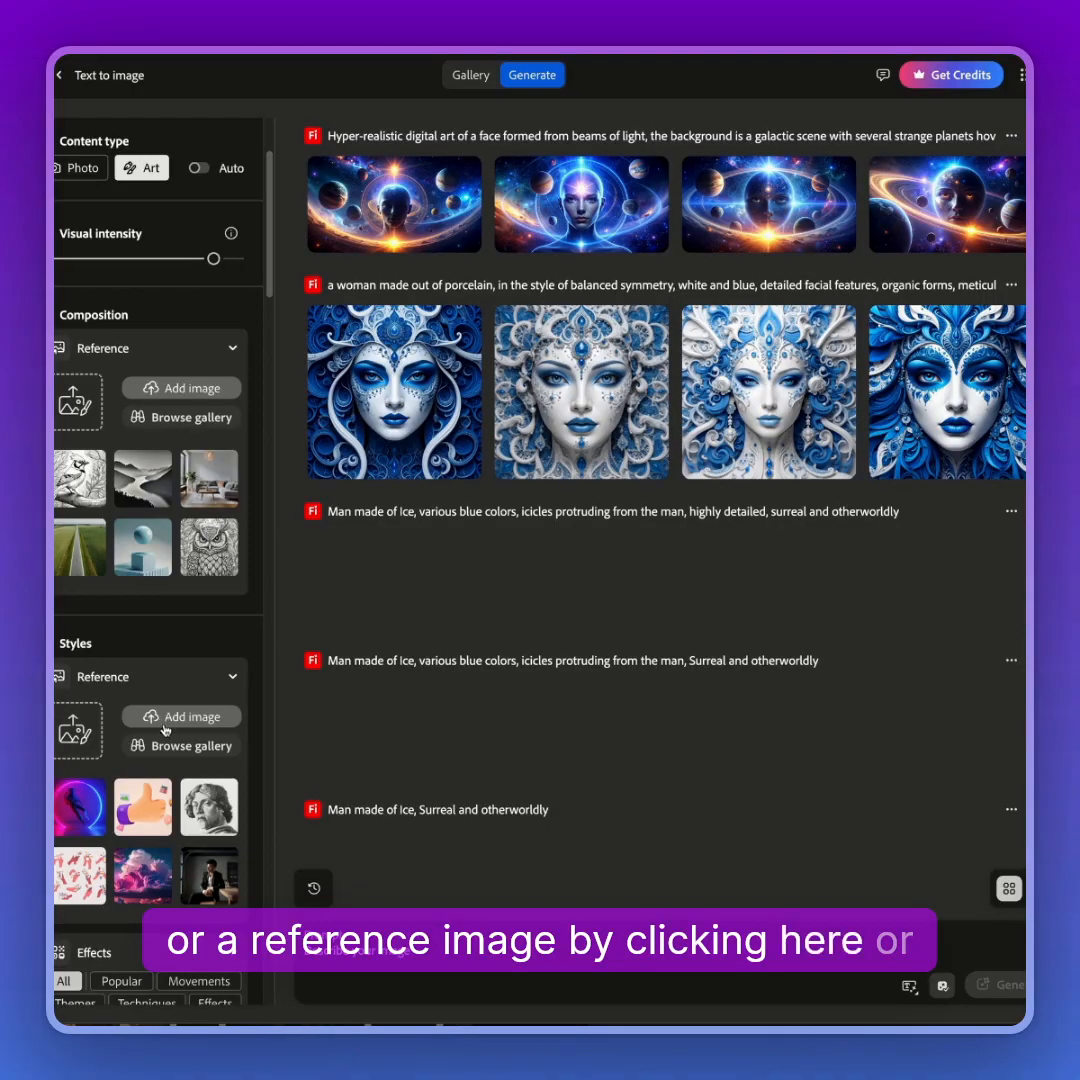
scroll(160, 850, up, 3)
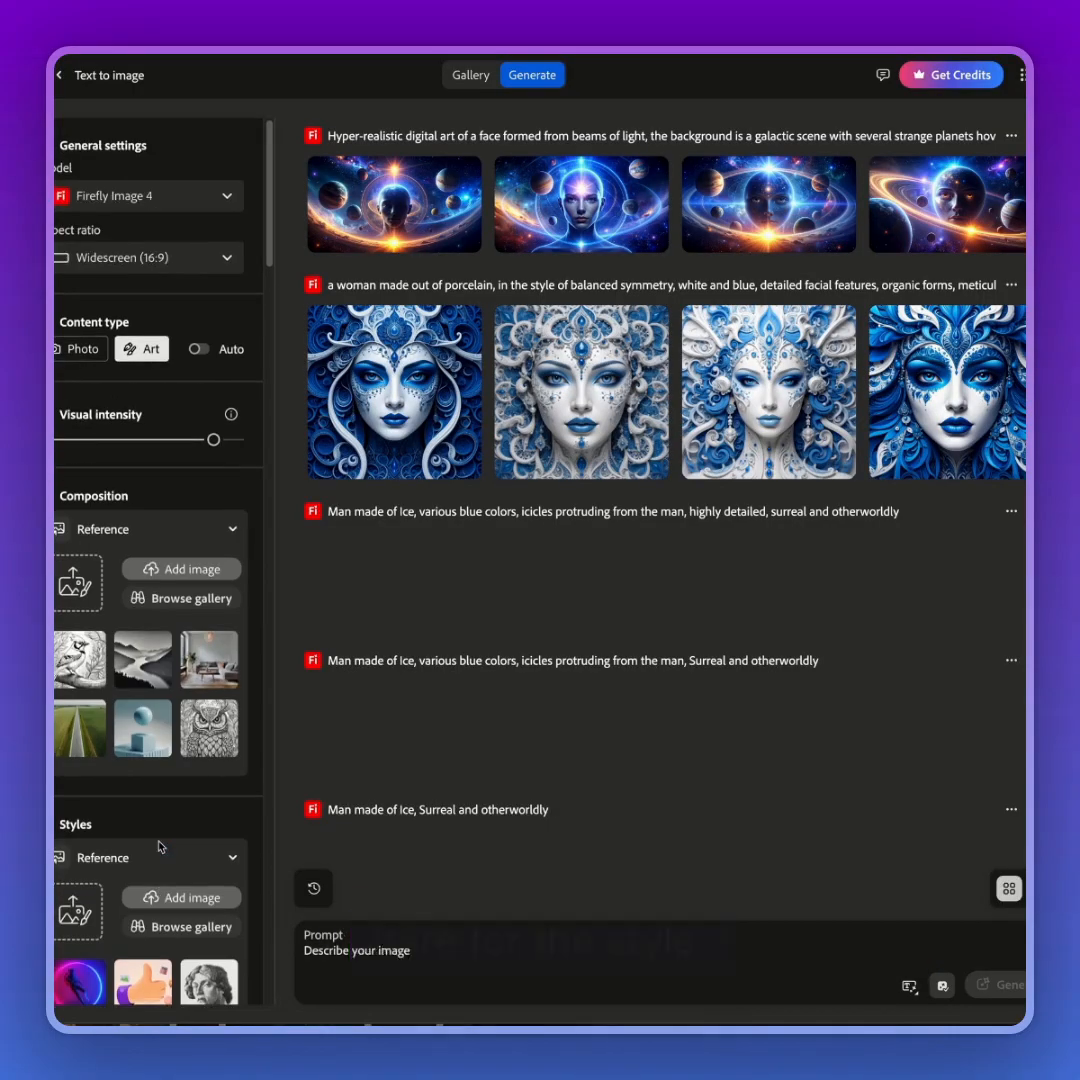
click(384, 956)
key(ctrl+v)
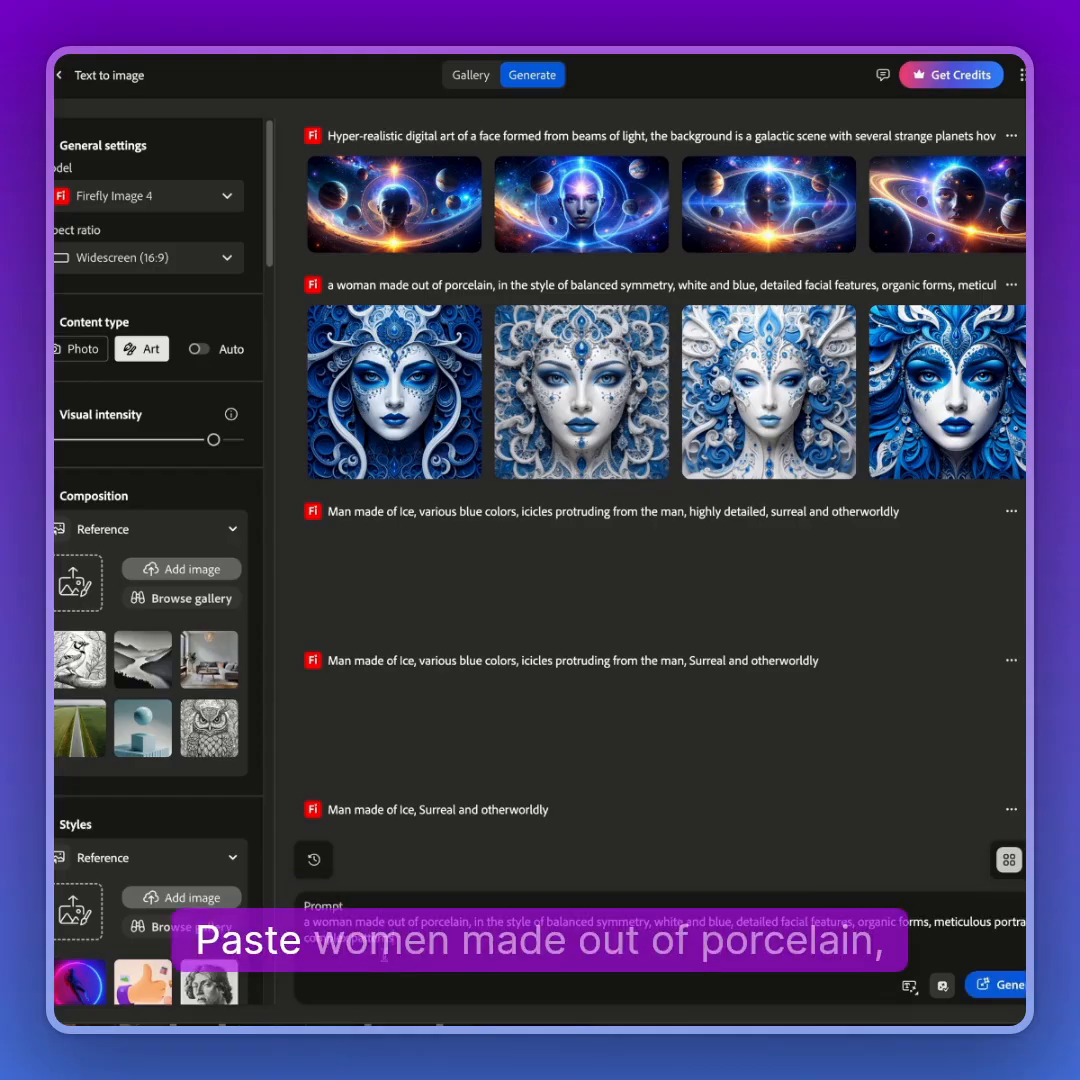
click(1002, 988)
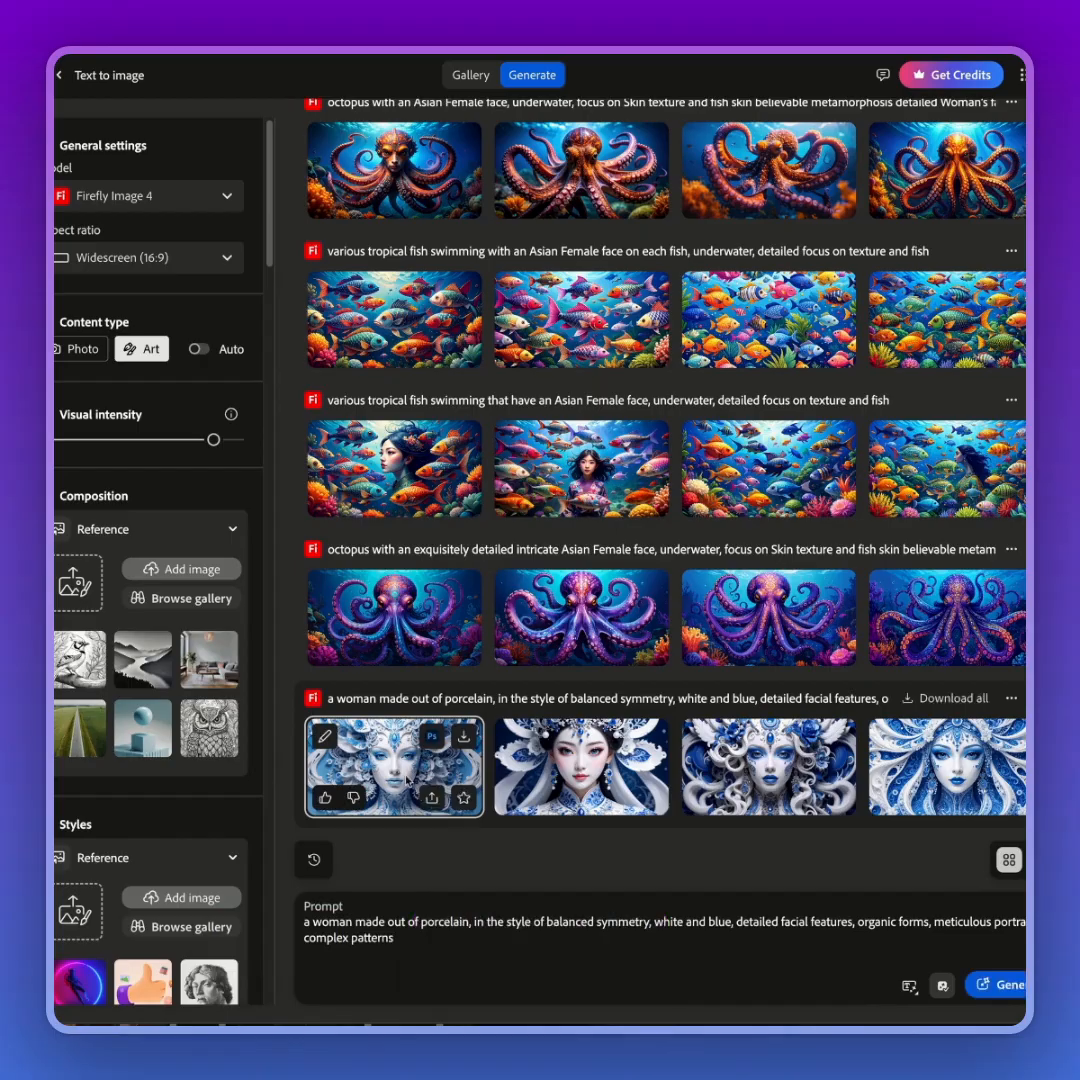
Step: Enlarge the first new porcelain woman image and browse through all its variations, returning to the first
click(449, 795)
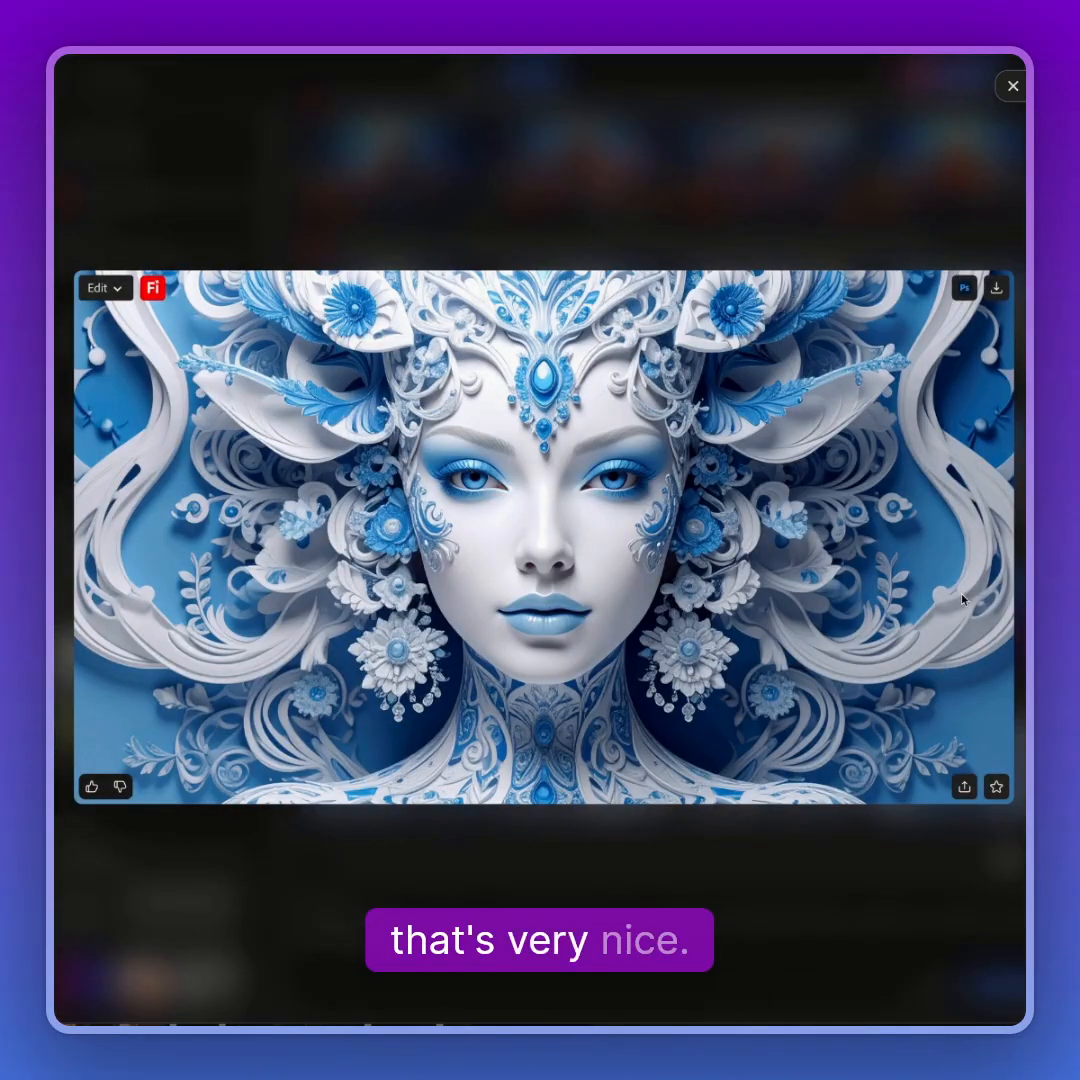
key(Right)
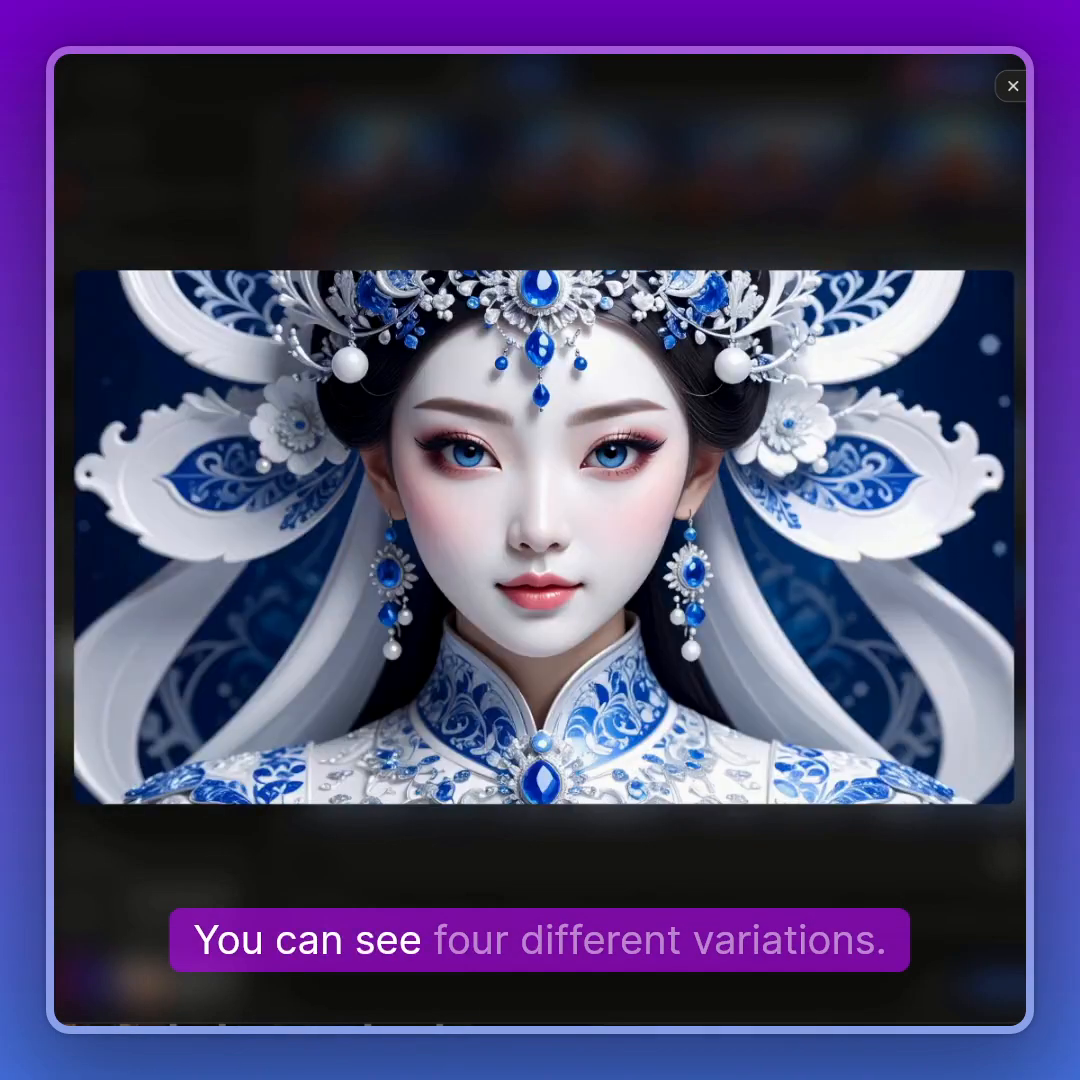
key(Right)
key(Right)
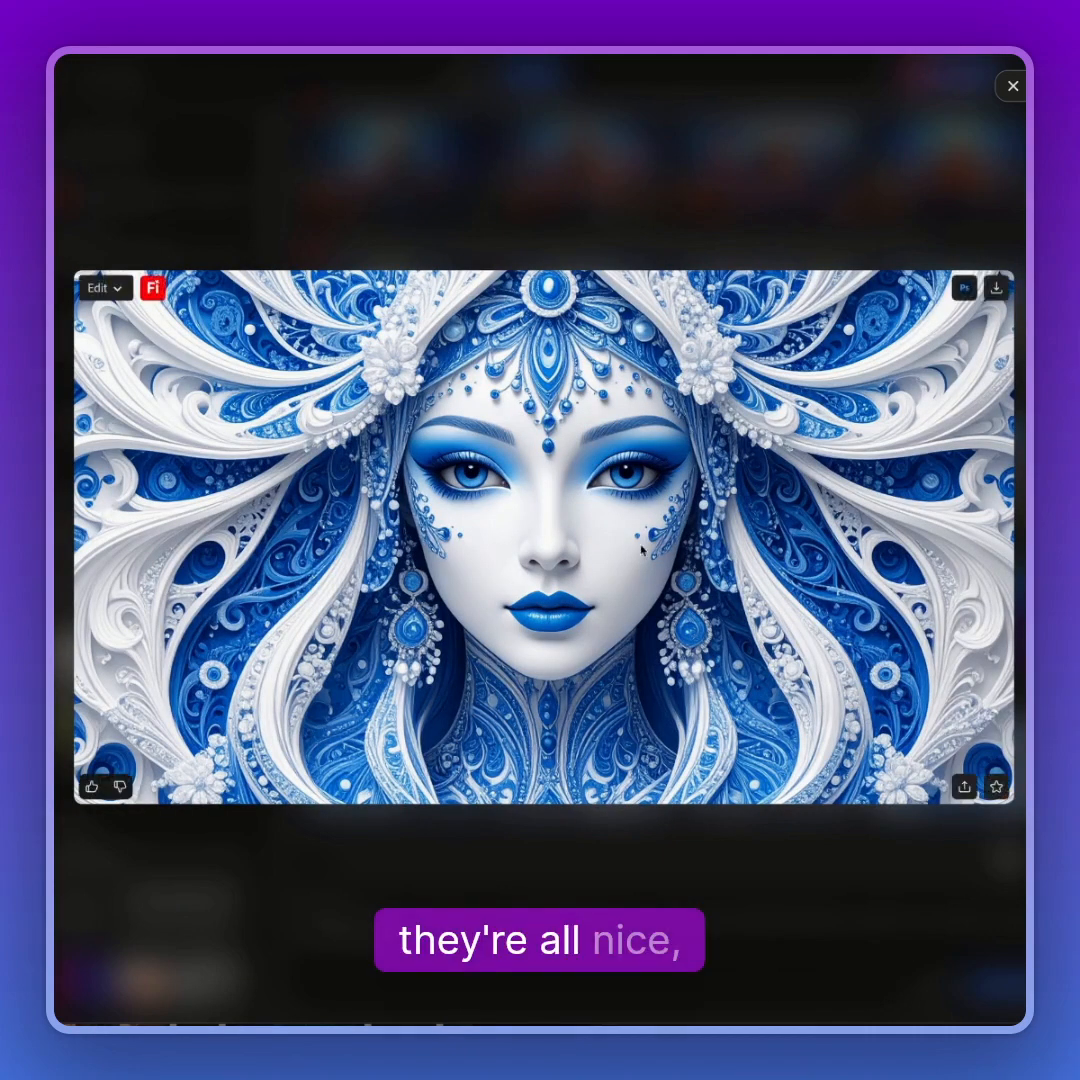
key(Right)
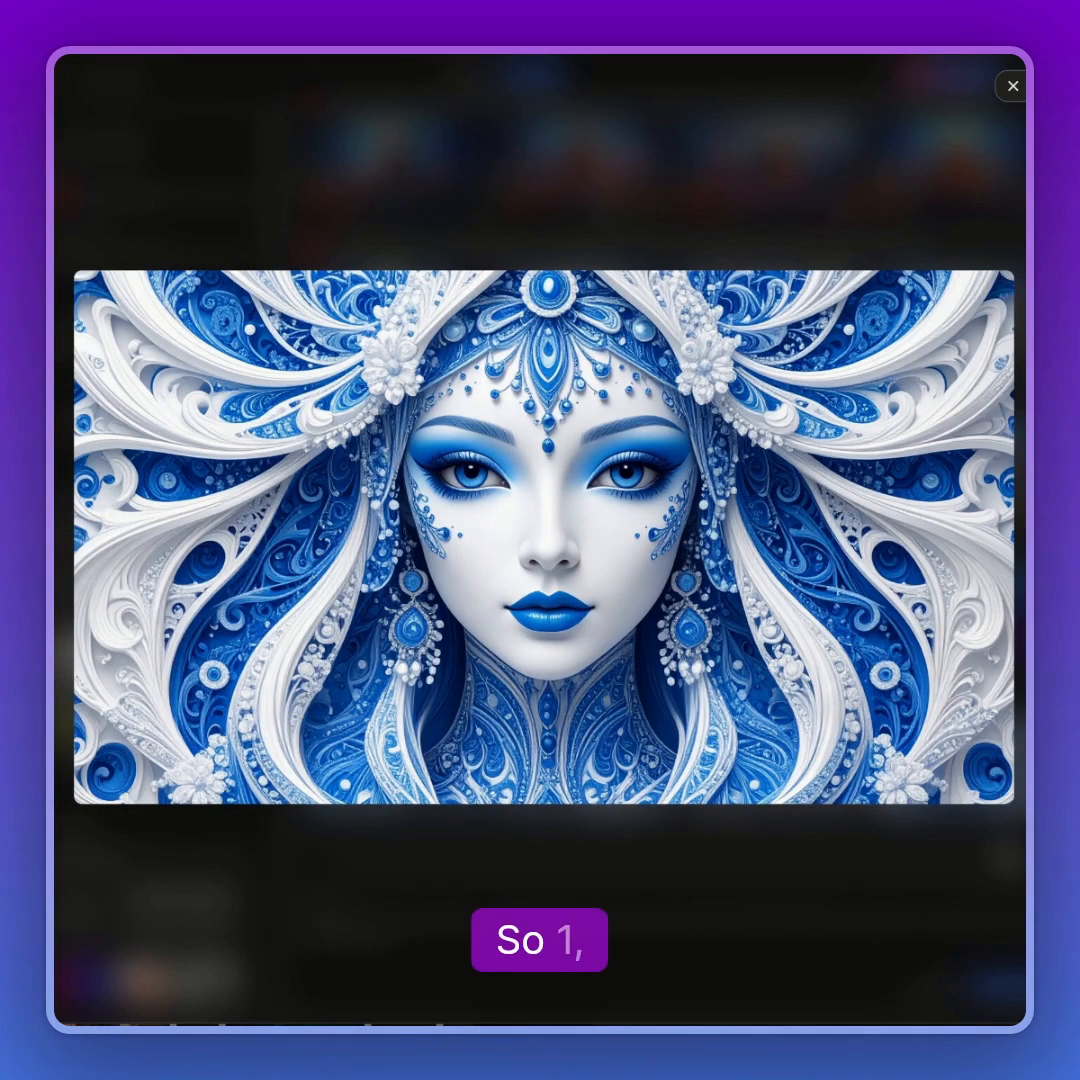
key(Right)
key(Right)
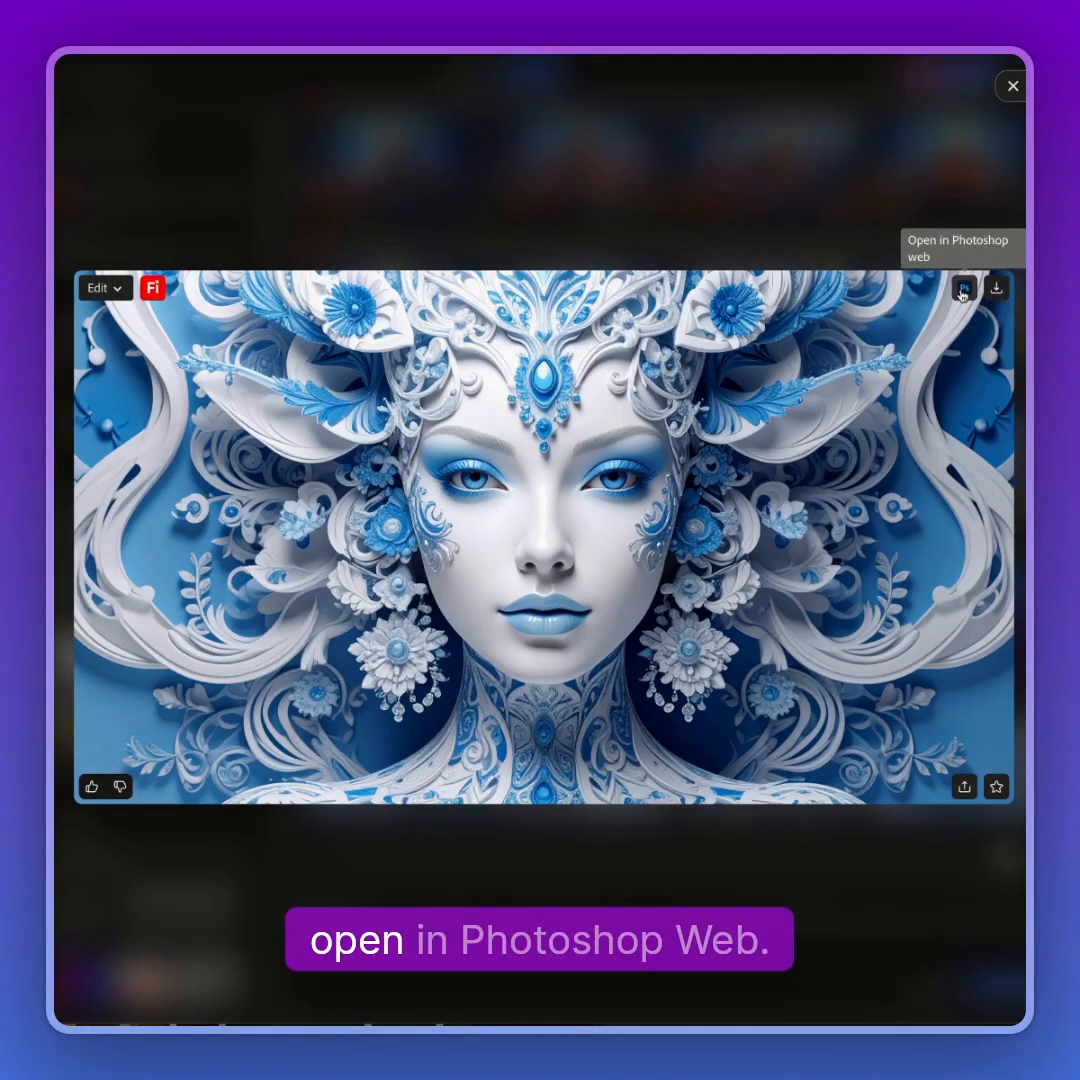
Step: Add the enlarged porcelain image to the favorites and submit it to the Firefly gallery
click(996, 790)
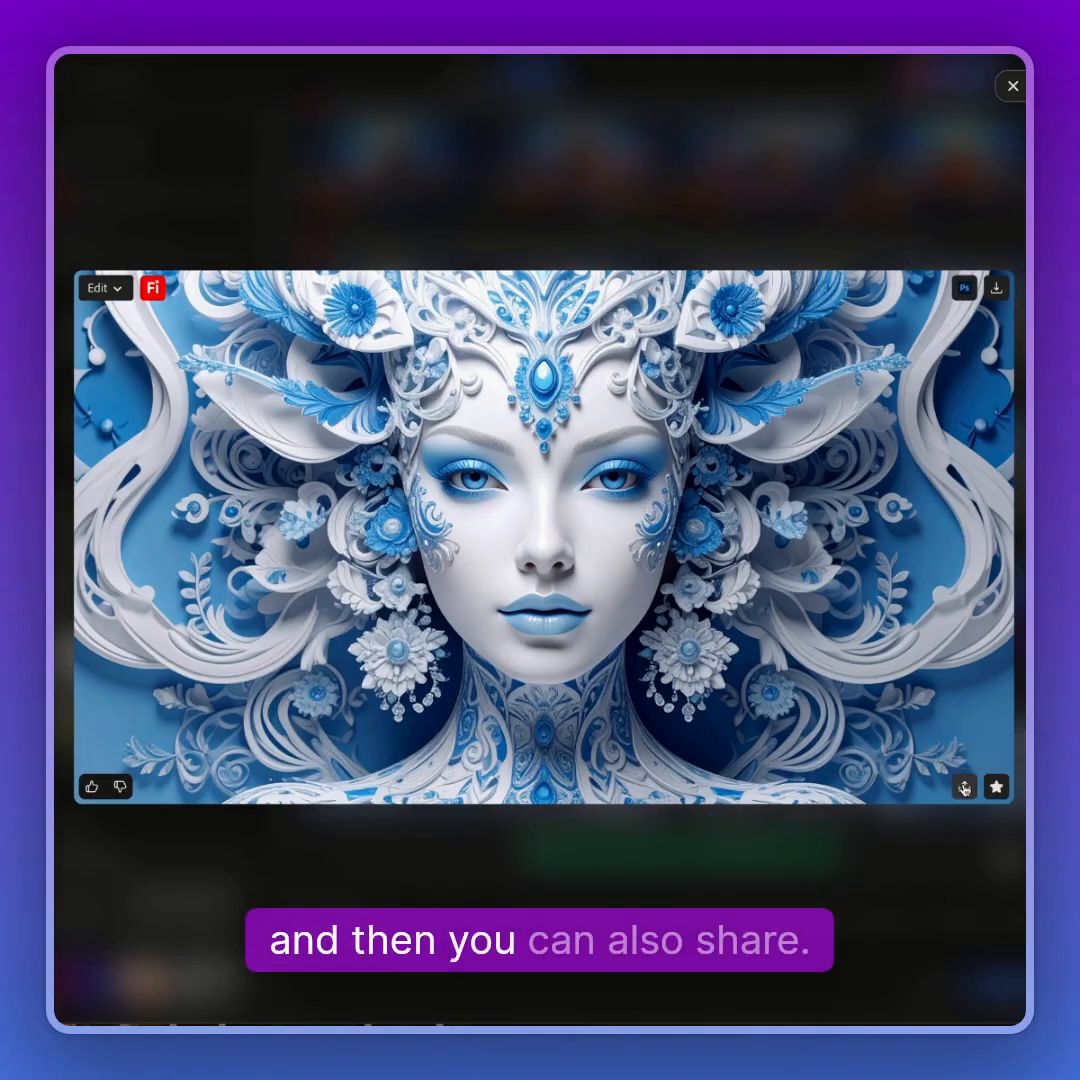
click(964, 788)
click(885, 729)
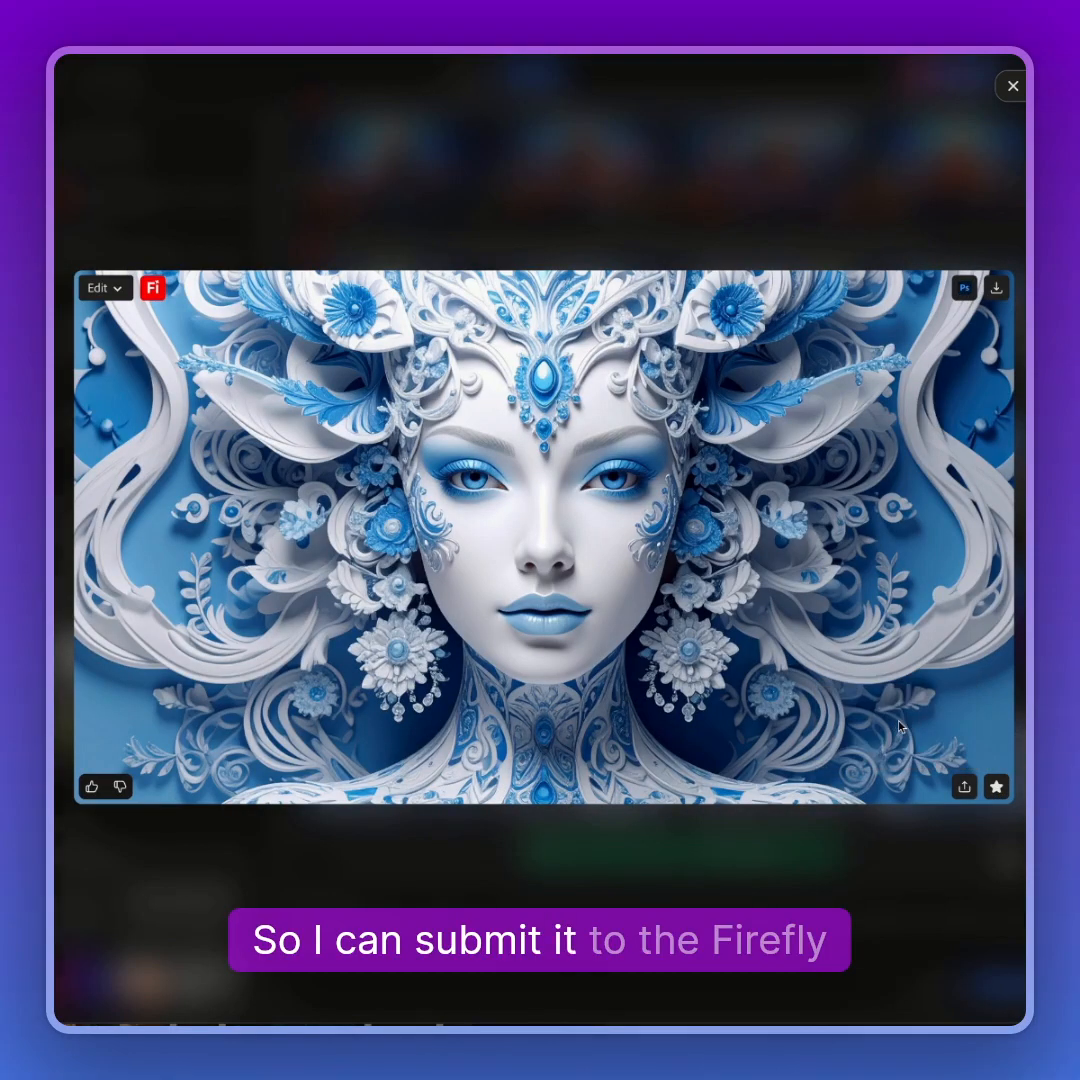
click(675, 685)
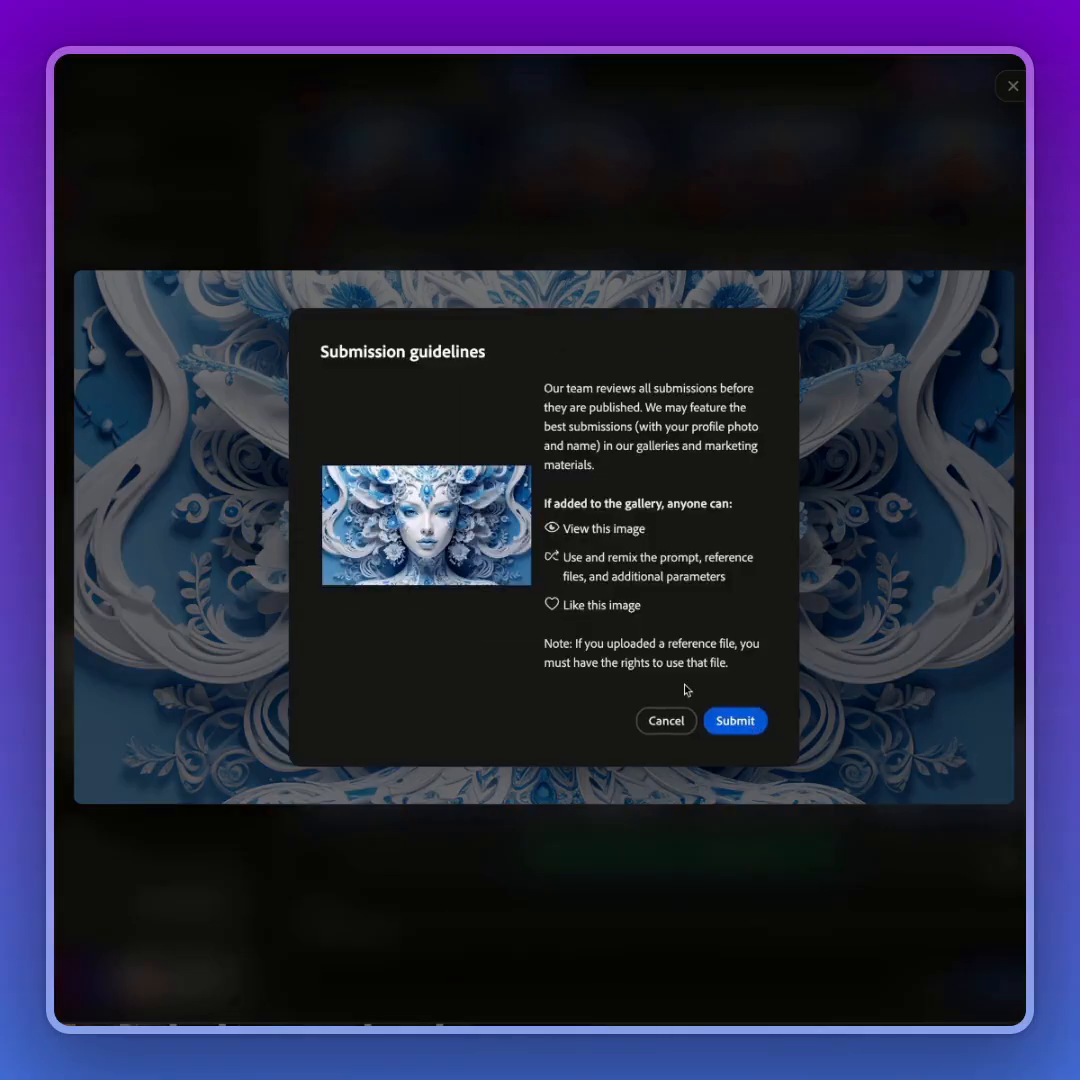
click(734, 721)
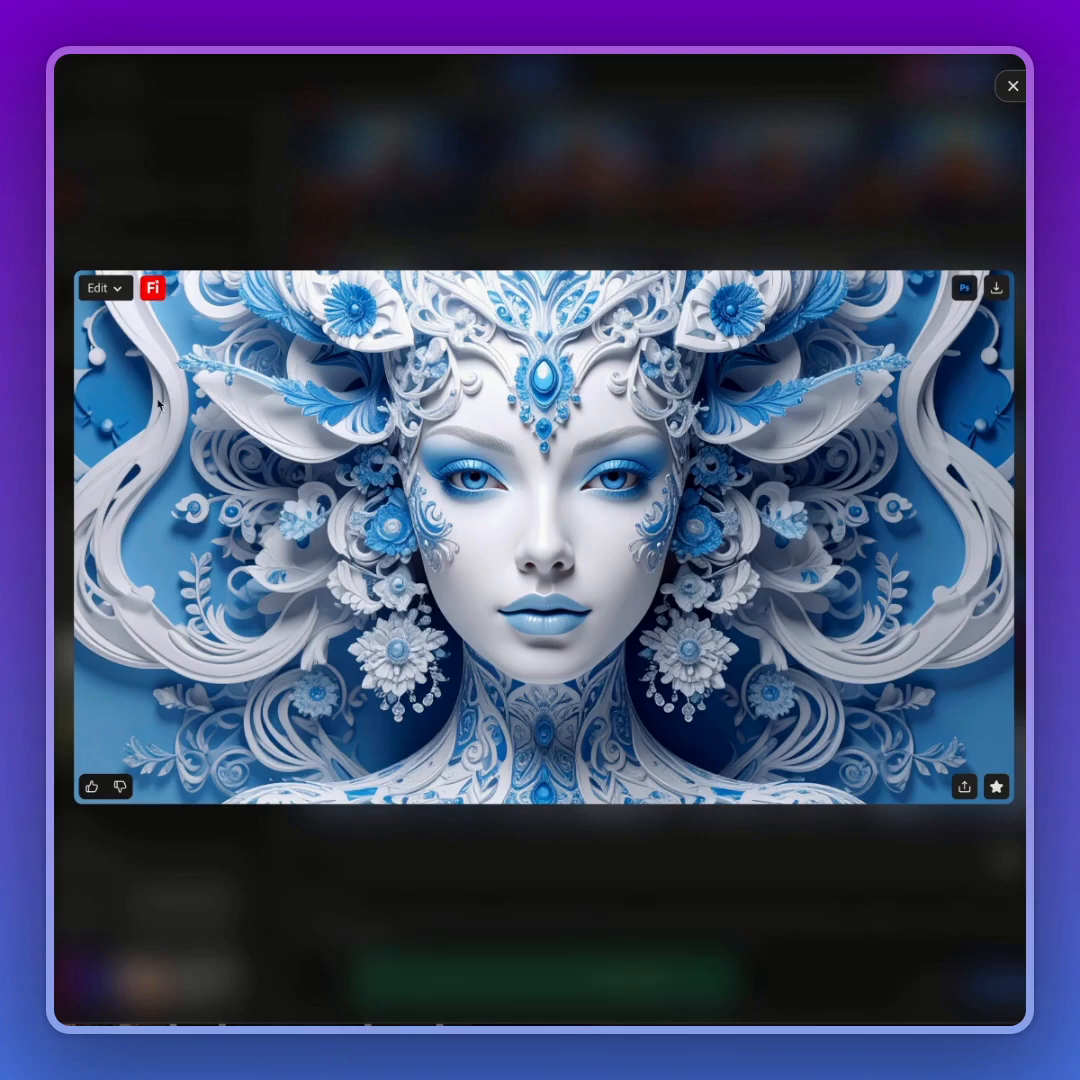
Step: Start Generate video from the enlarged porcelain image and review the model choices, keeping Firefly Video
click(115, 290)
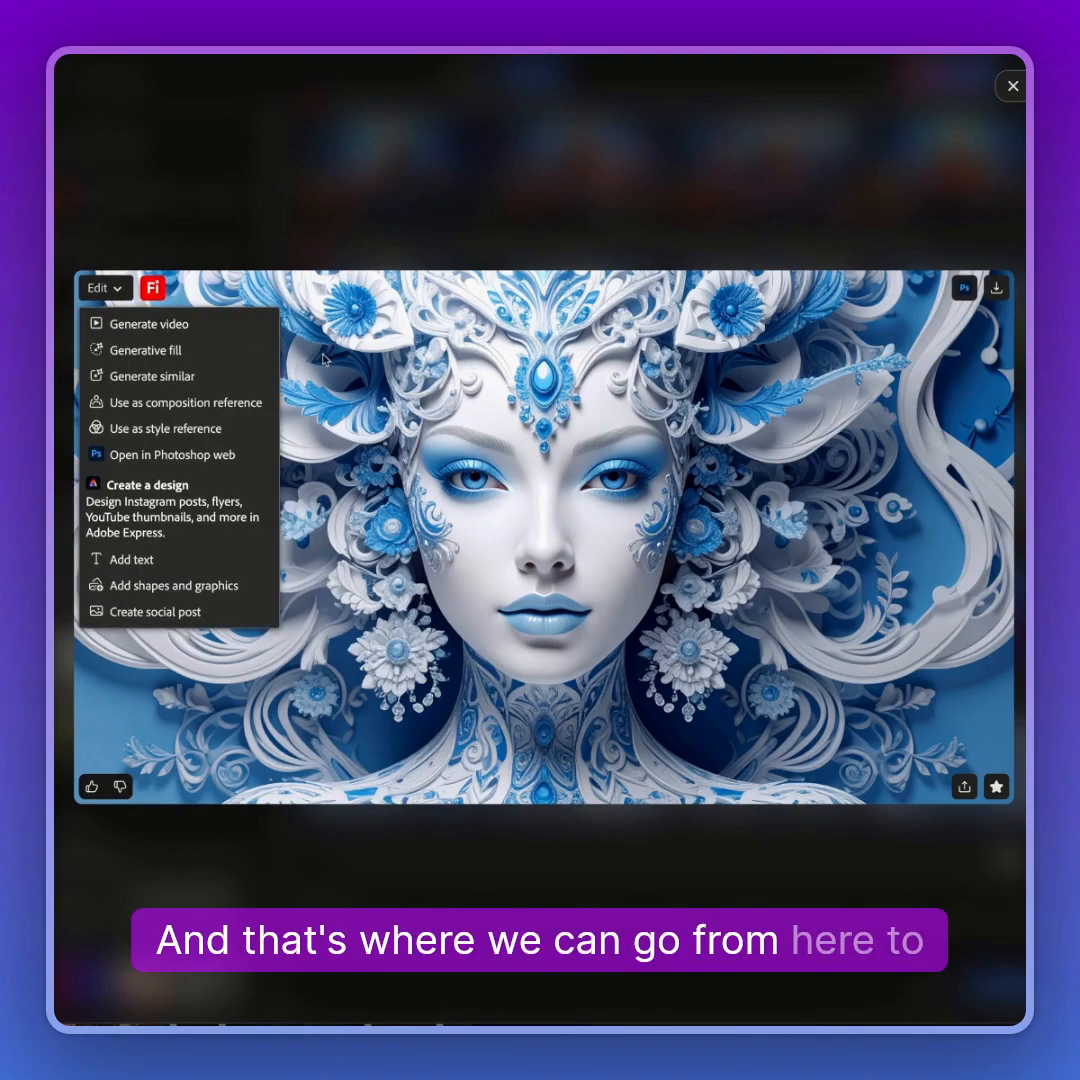
click(172, 334)
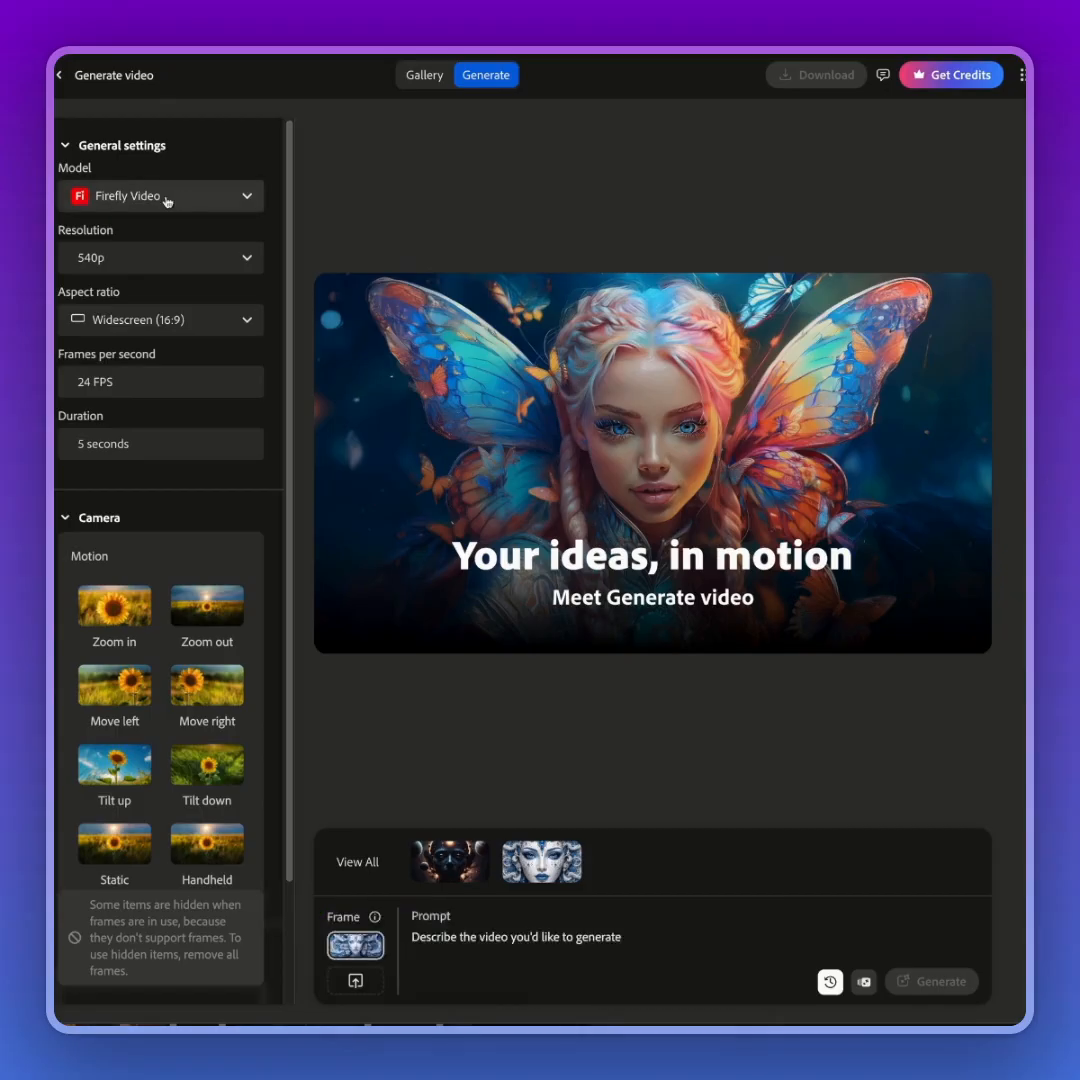
click(248, 200)
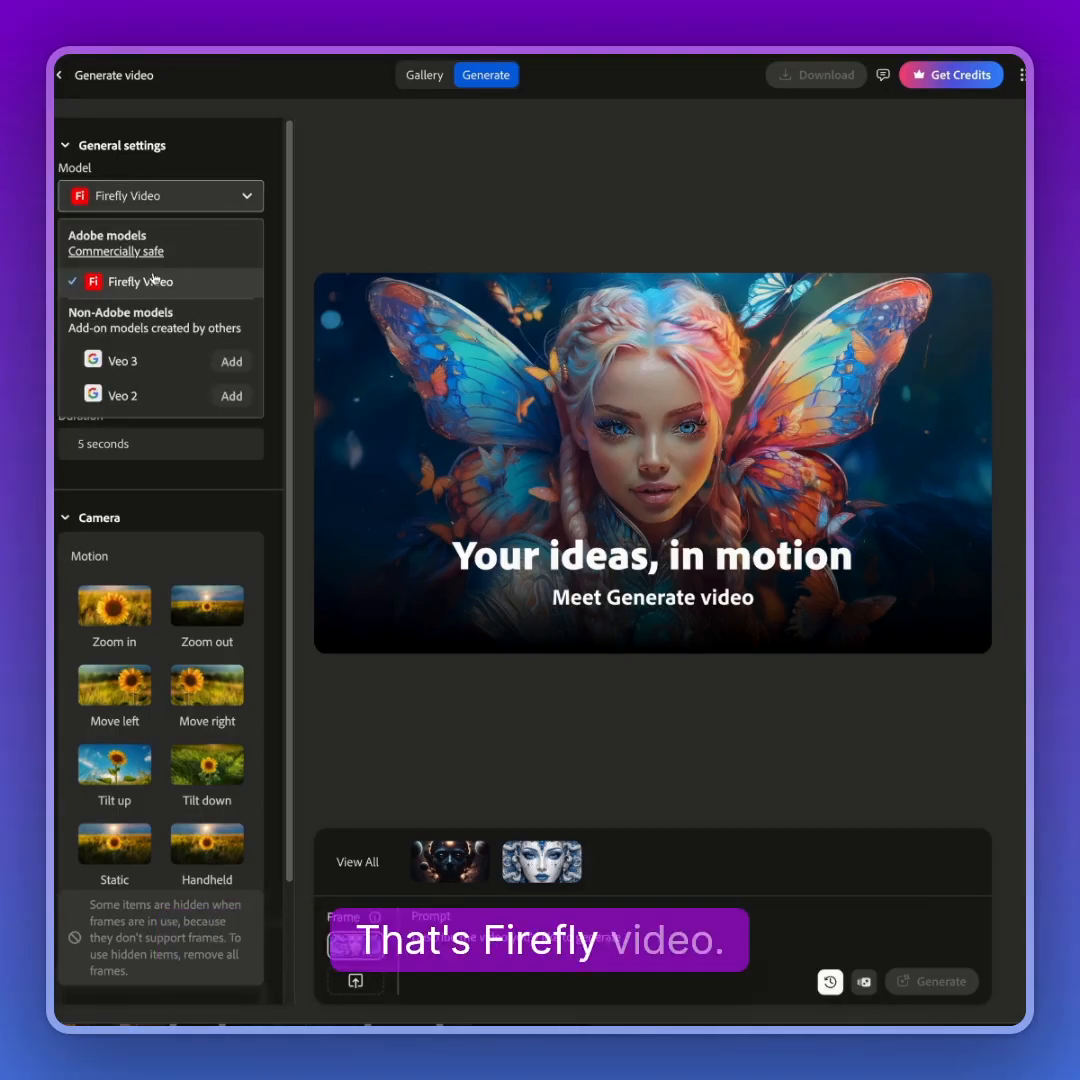
click(211, 158)
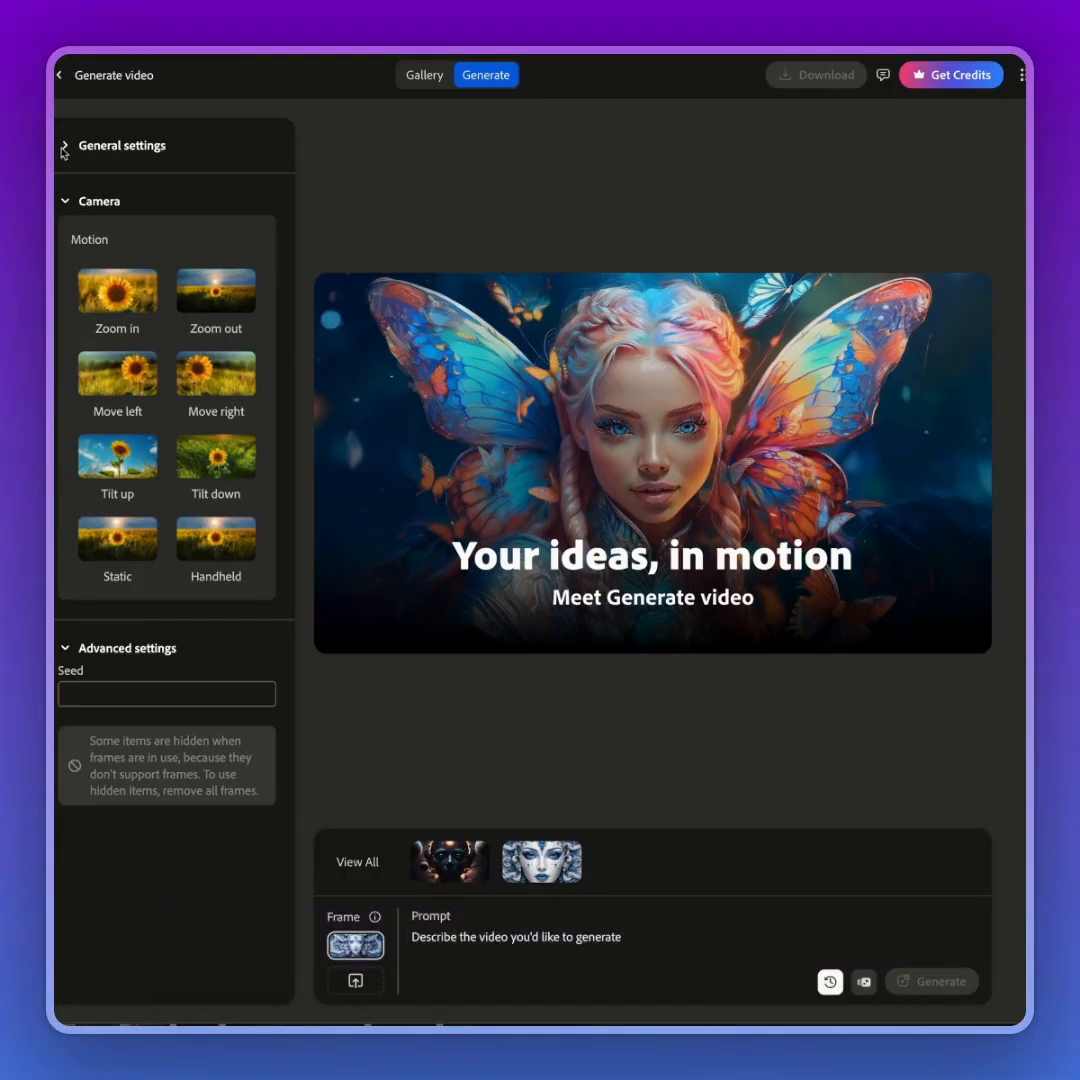
click(64, 148)
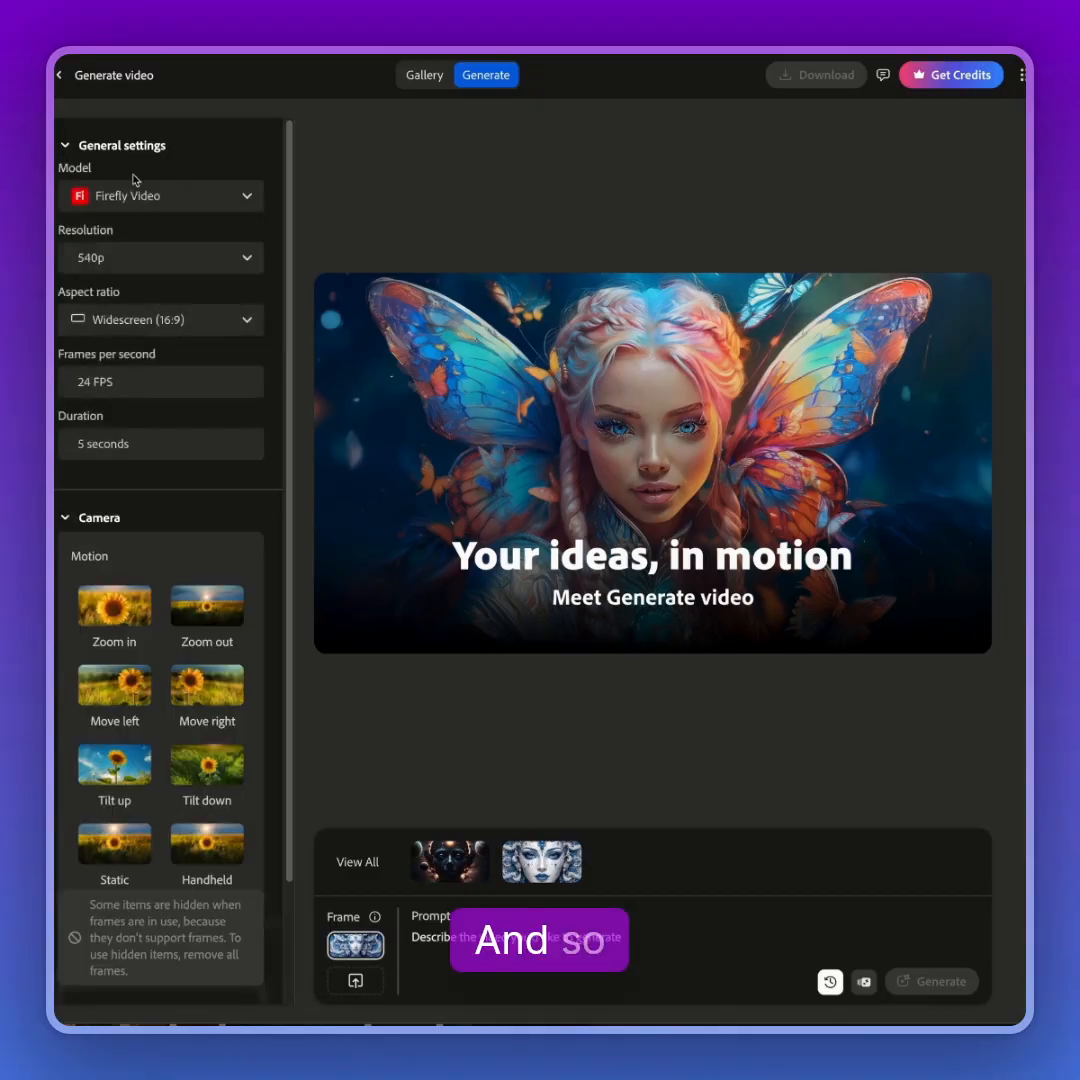
Step: Set the video resolution to 720p, keeping the porcelain image as the first frame
click(245, 258)
click(152, 336)
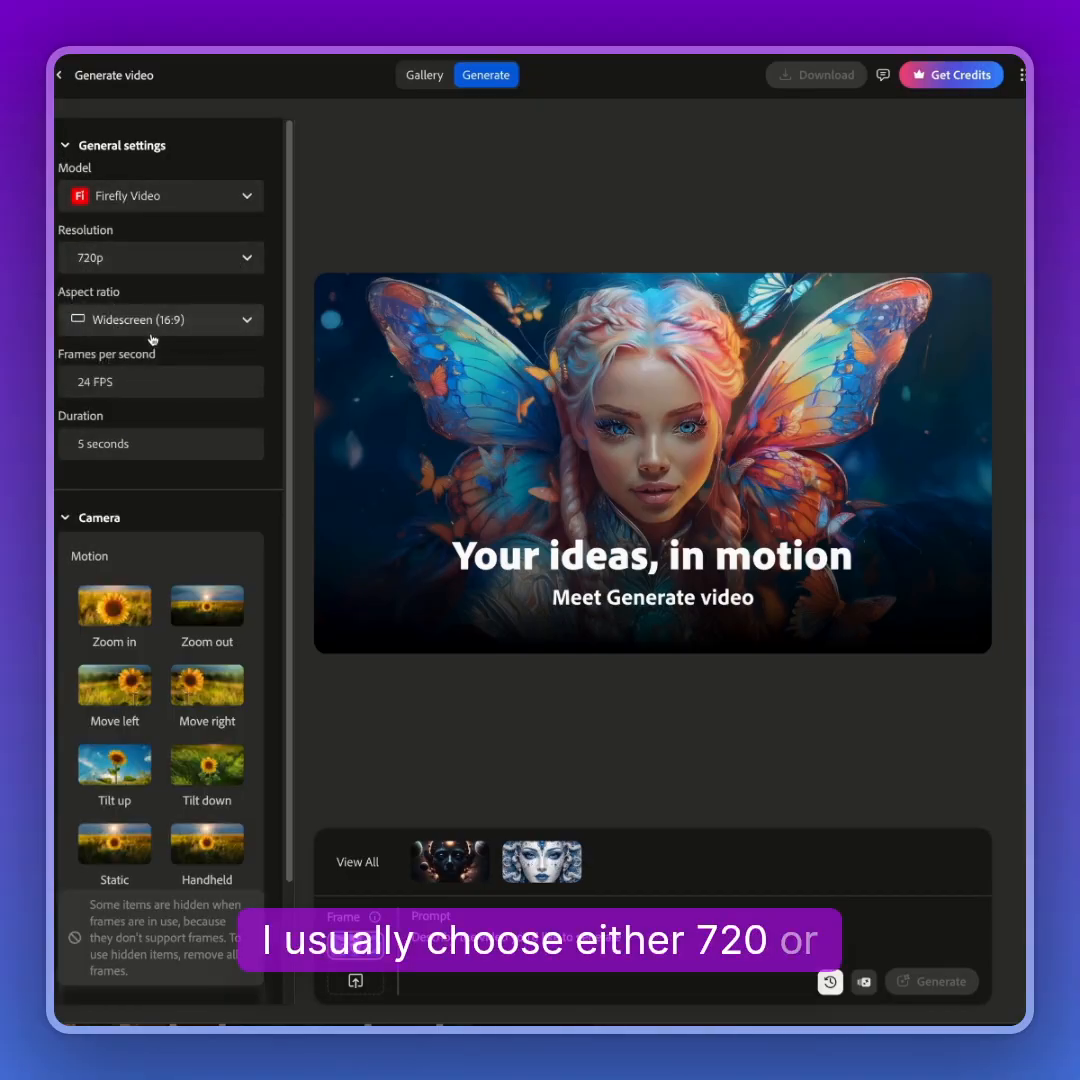
click(247, 260)
click(204, 223)
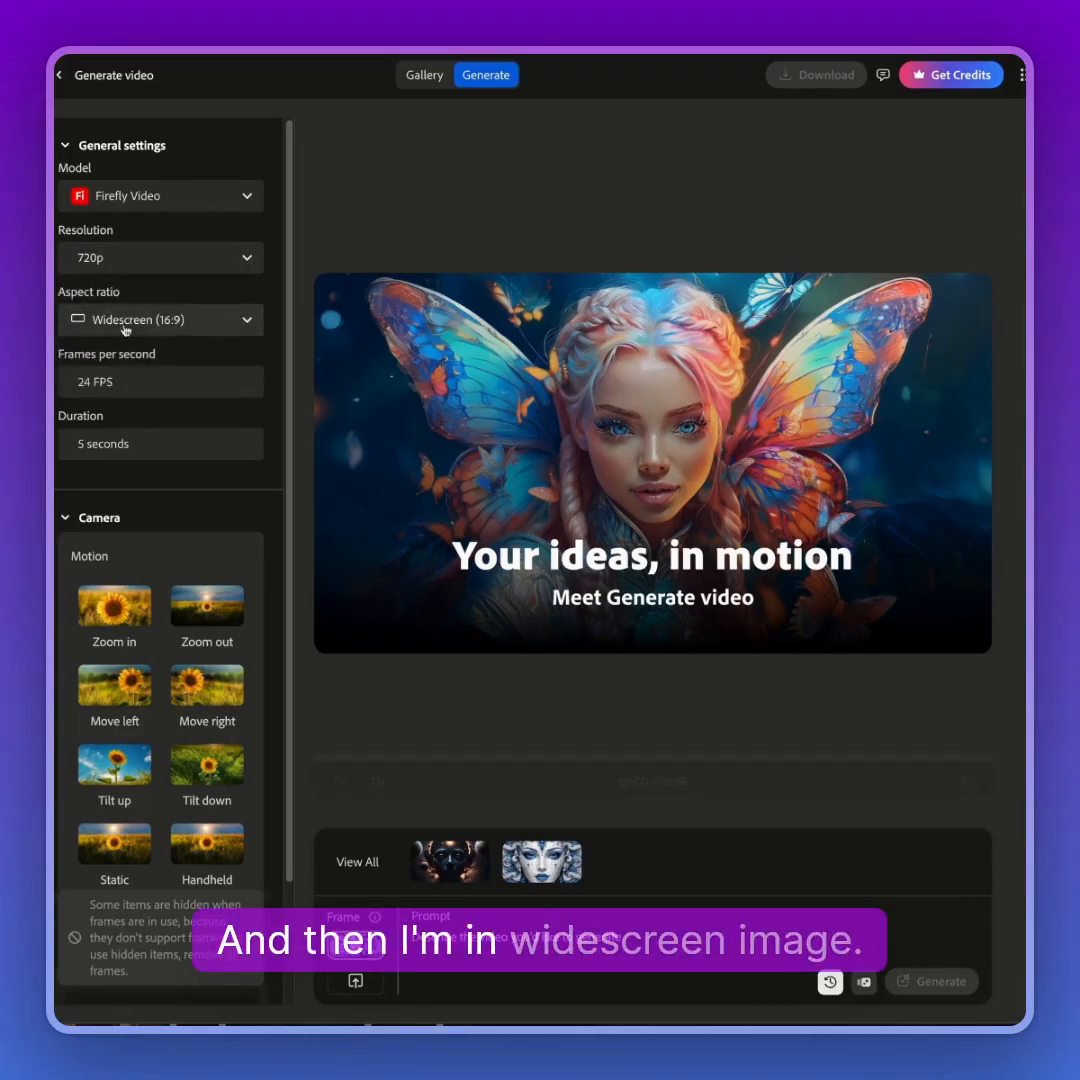
drag(542, 861, 355, 945)
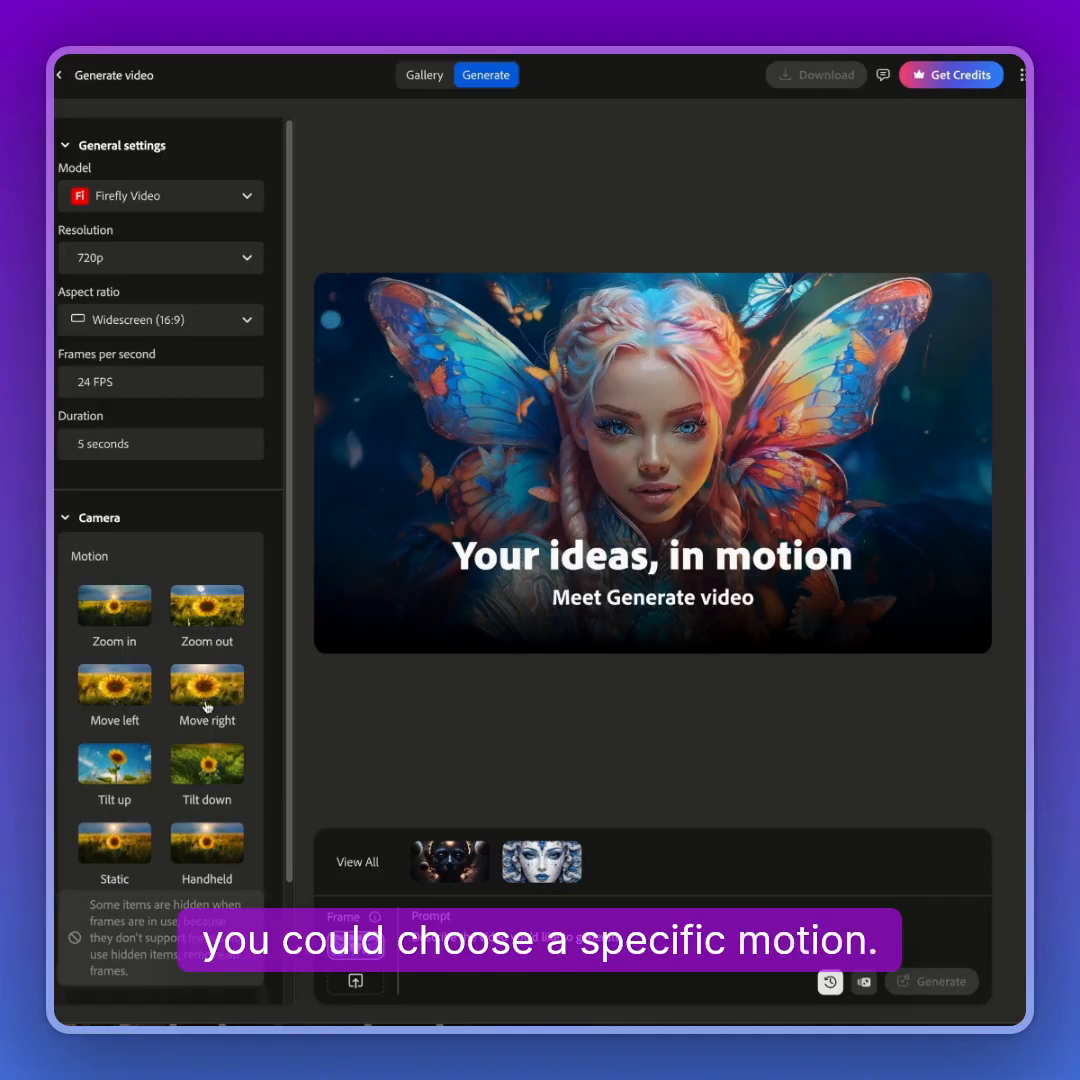
Step: Generate the video with the prompt "woman made out of porcelain shattering into many pieces that fly forward and expand outwards"
scroll(206, 707, down, 3)
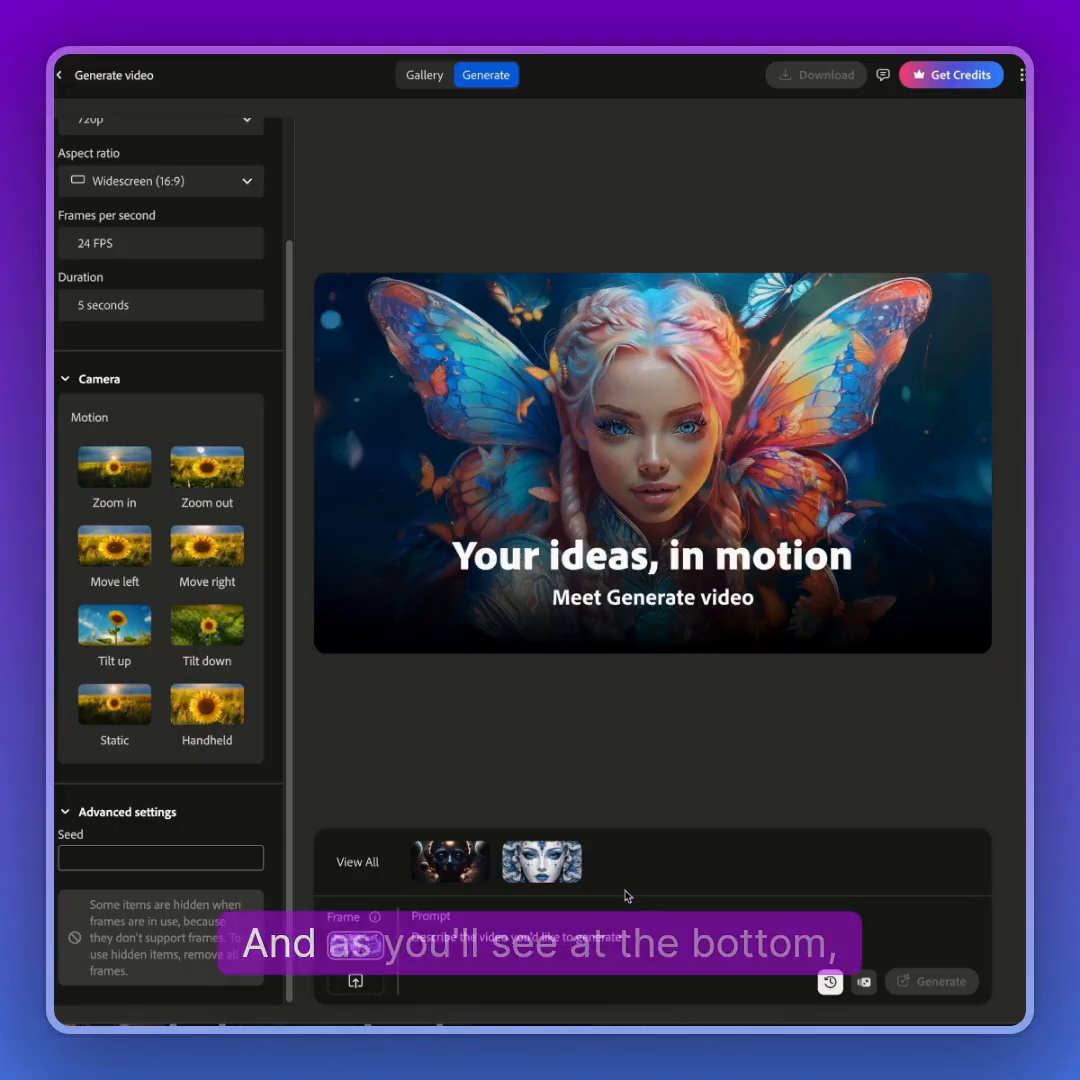
mouse_move(356, 944)
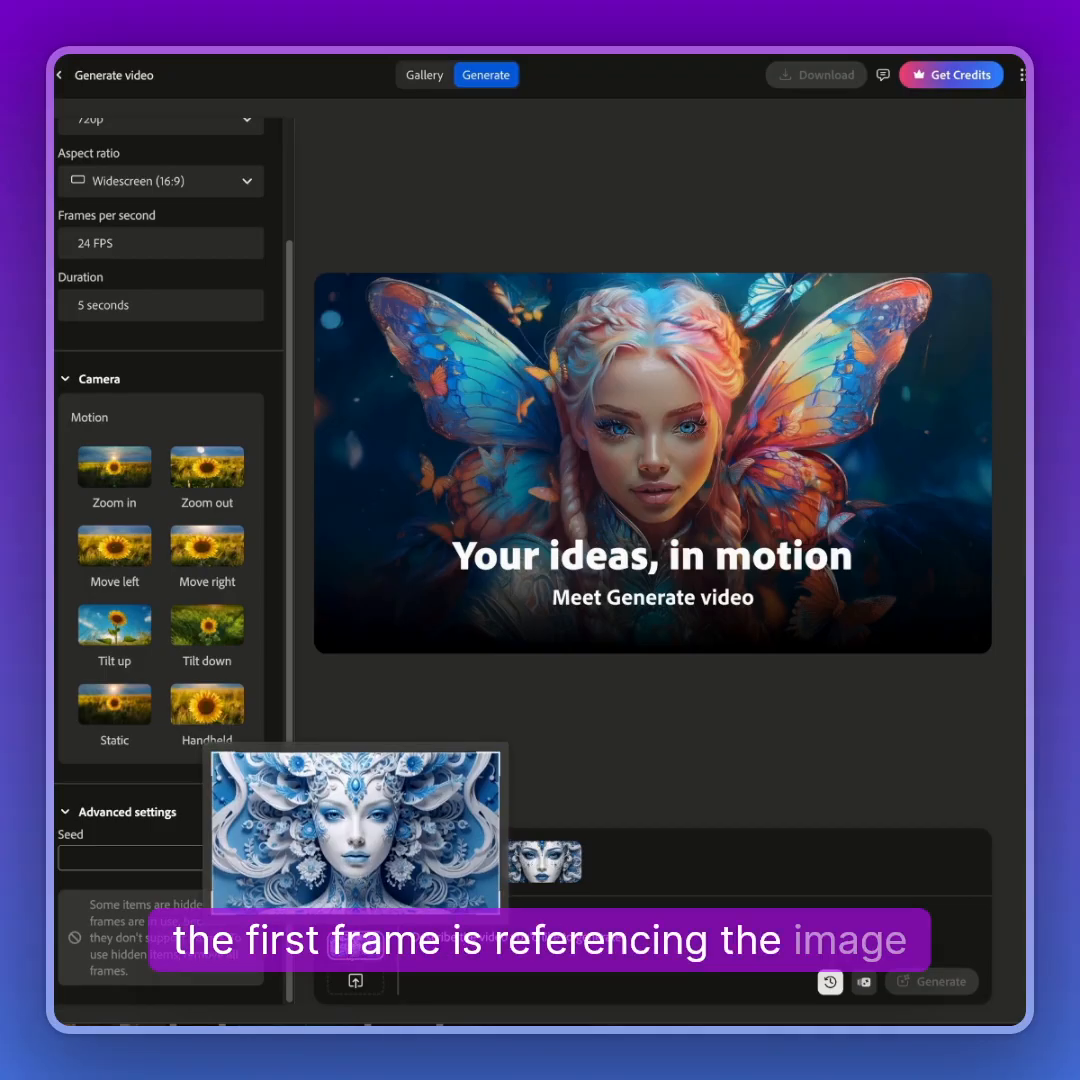
click(528, 931)
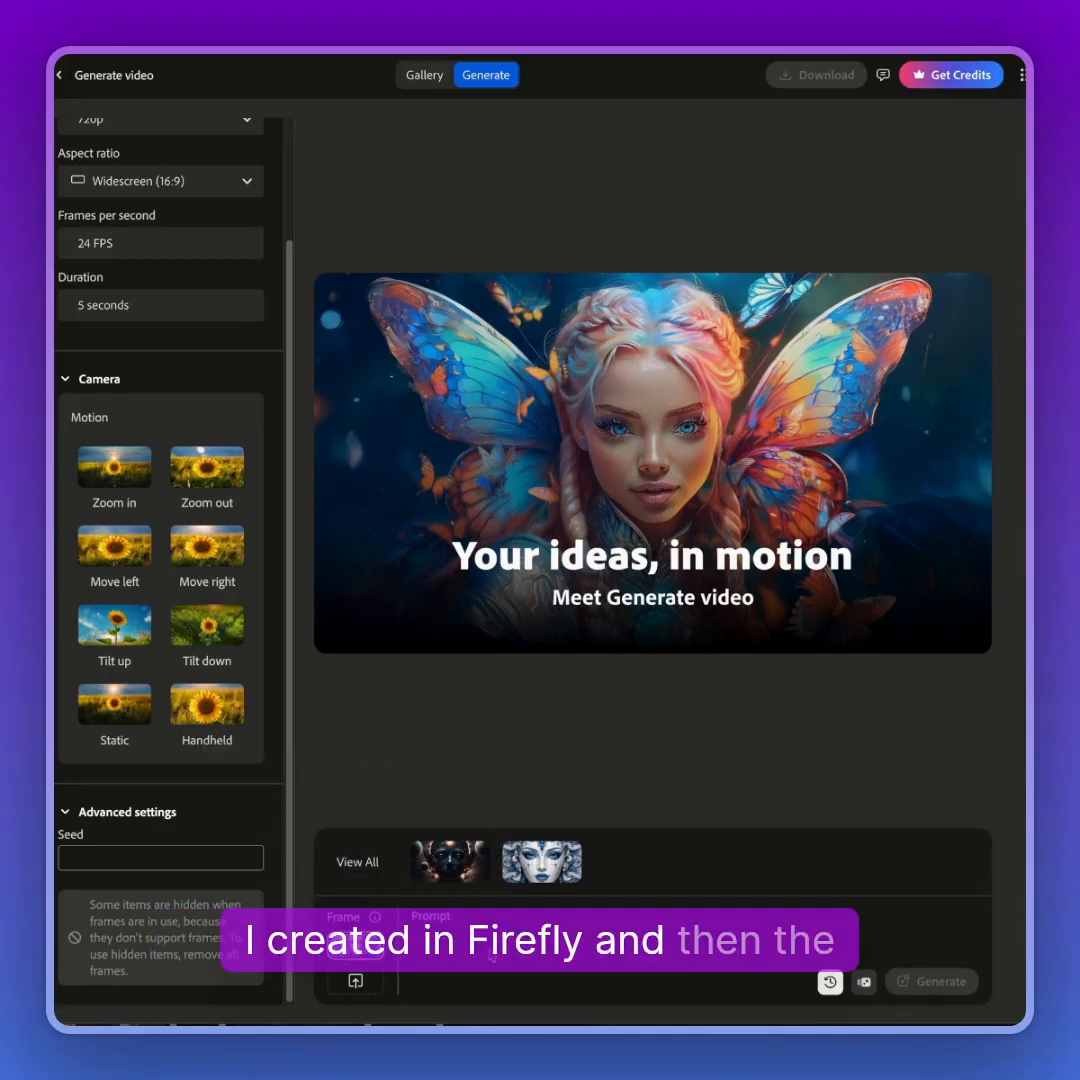
key(ctrl+v)
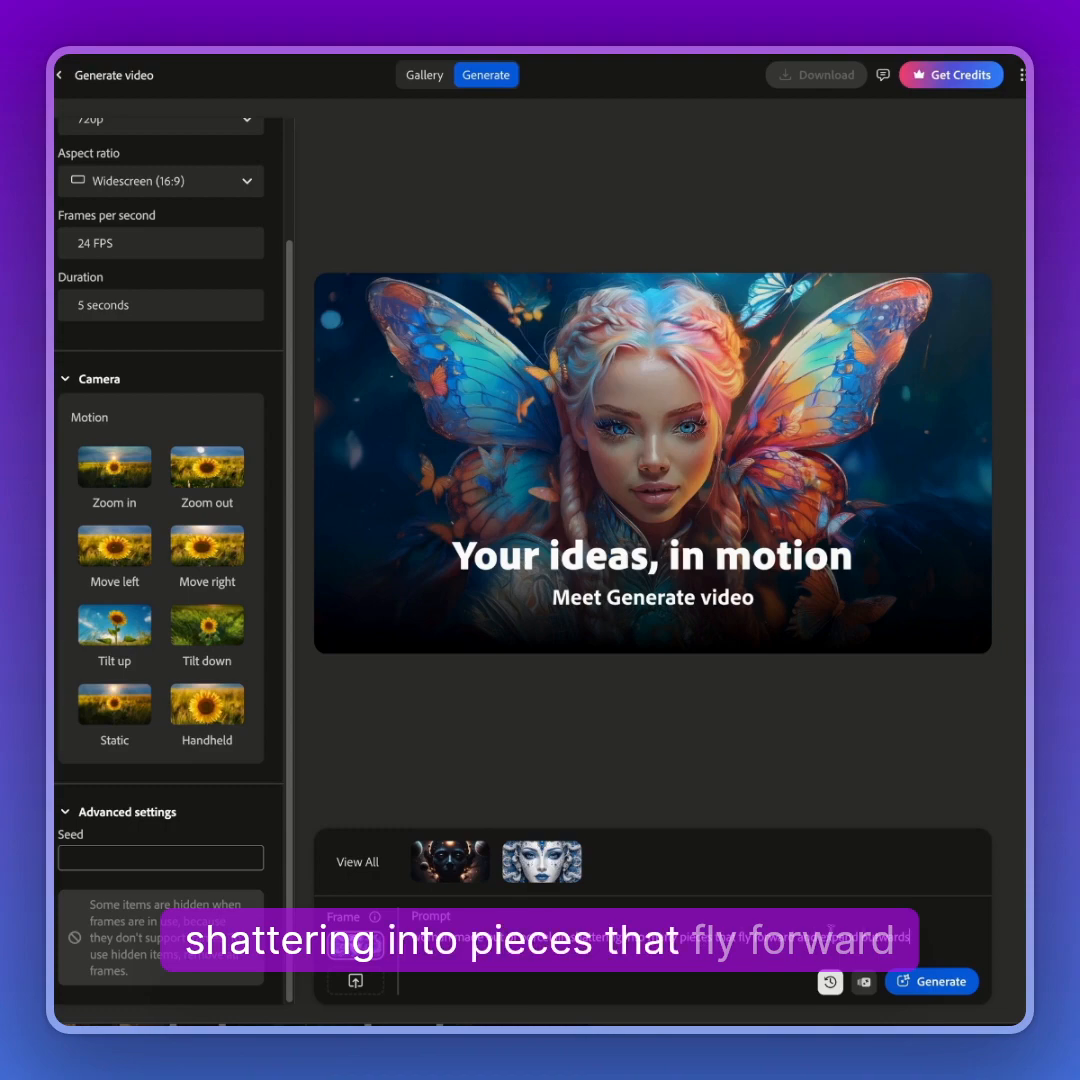
click(925, 981)
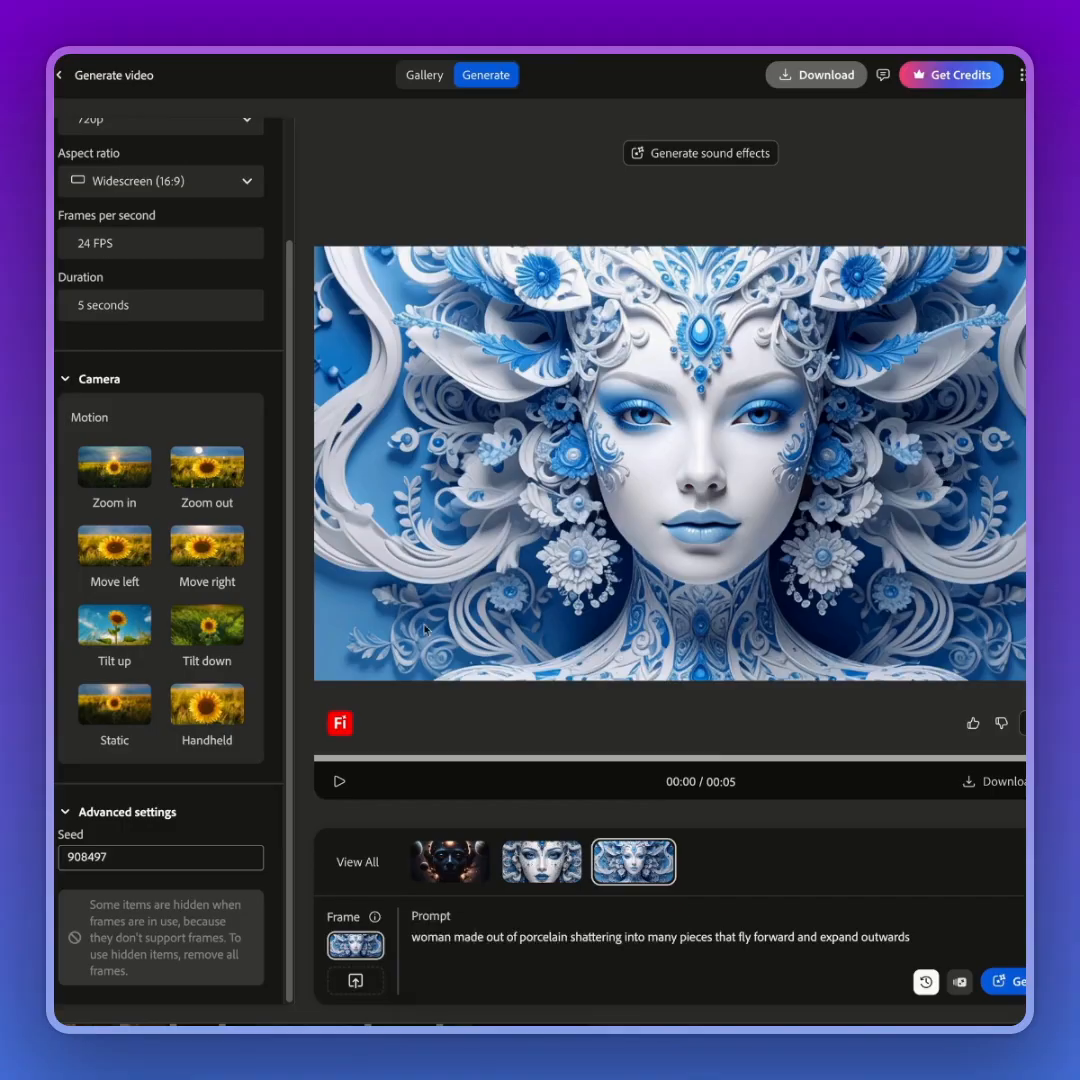
Step: Play the generated video and open it in Generate Sound Effects (beta), getting past the feature introduction
click(340, 784)
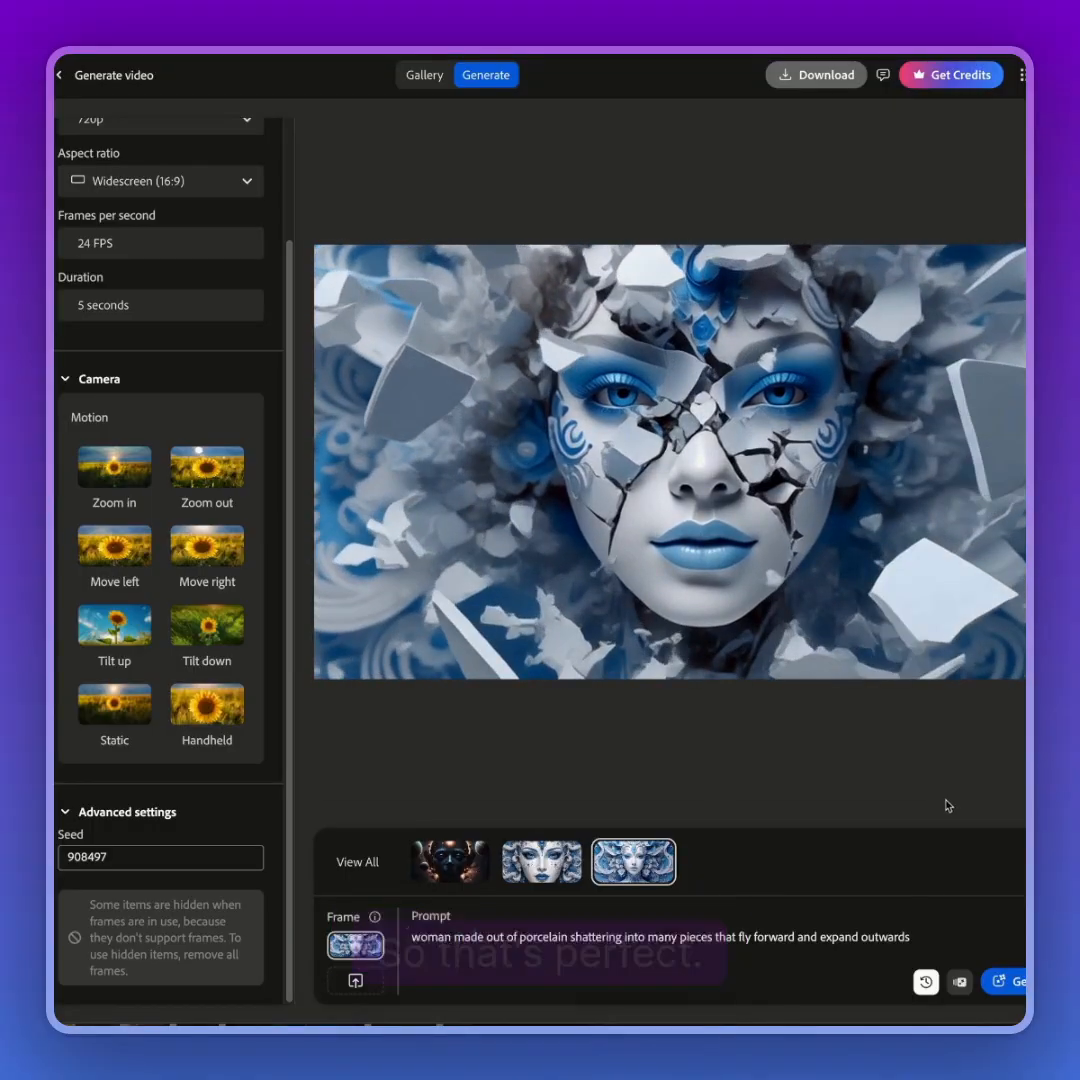
mouse_move(893, 463)
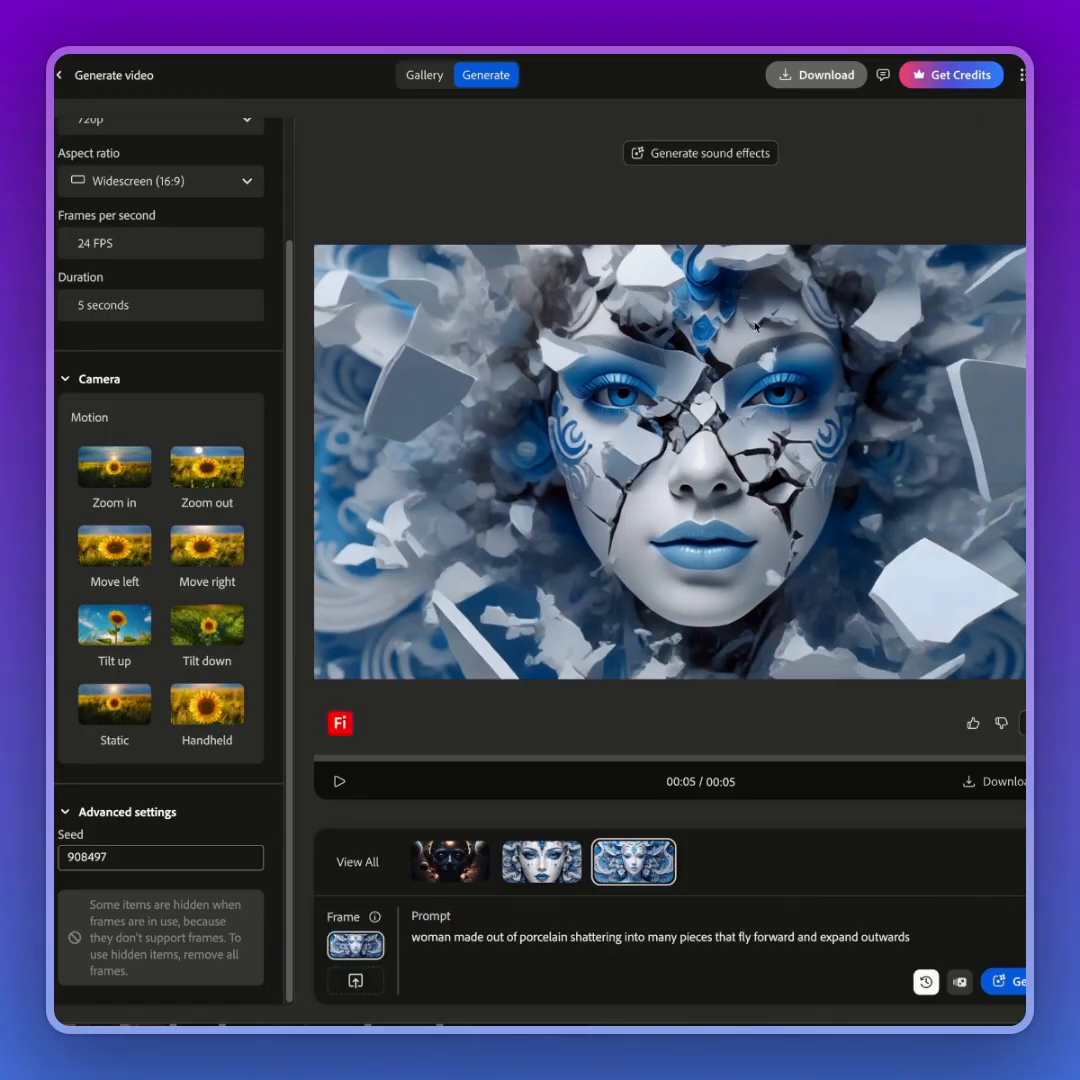
click(719, 155)
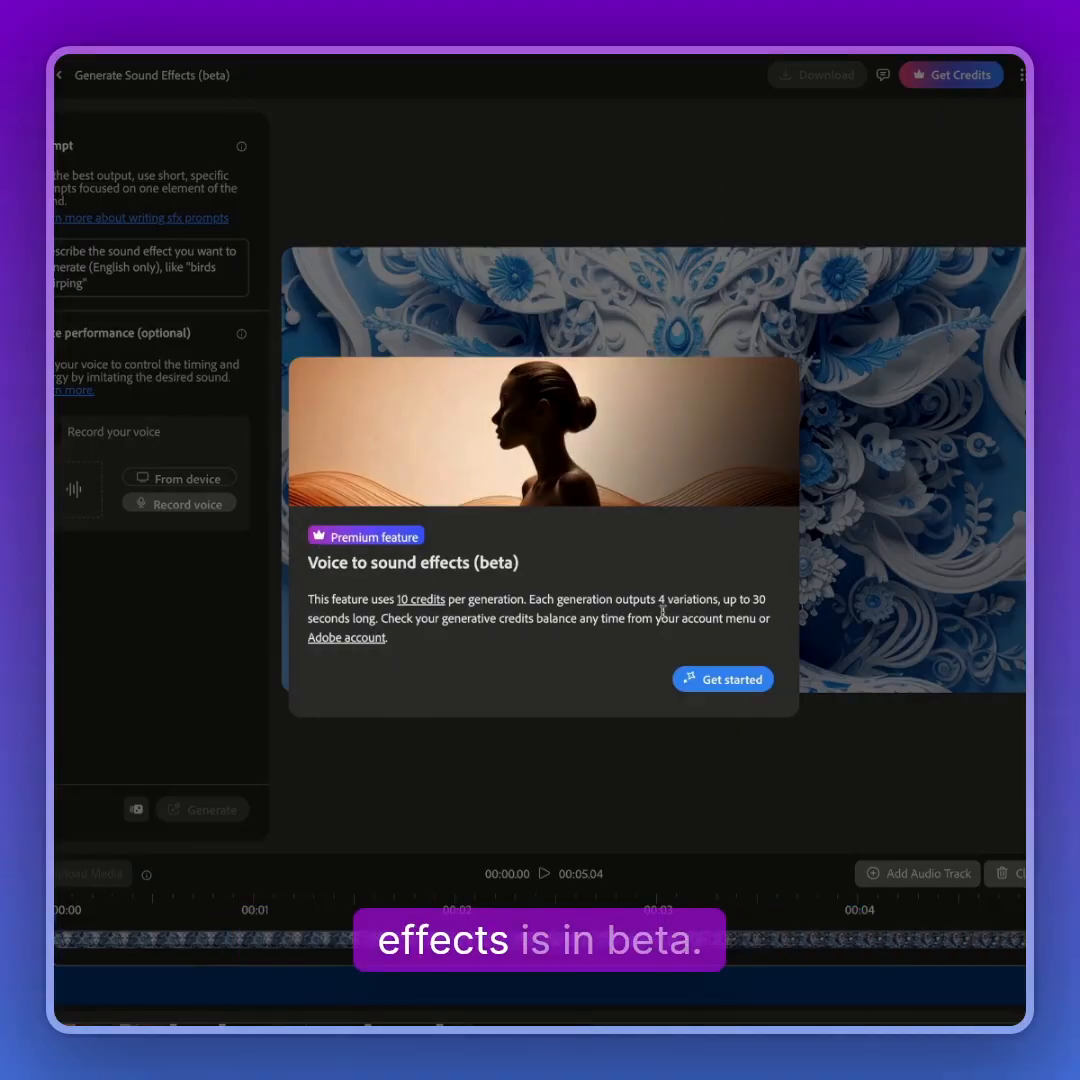
click(732, 686)
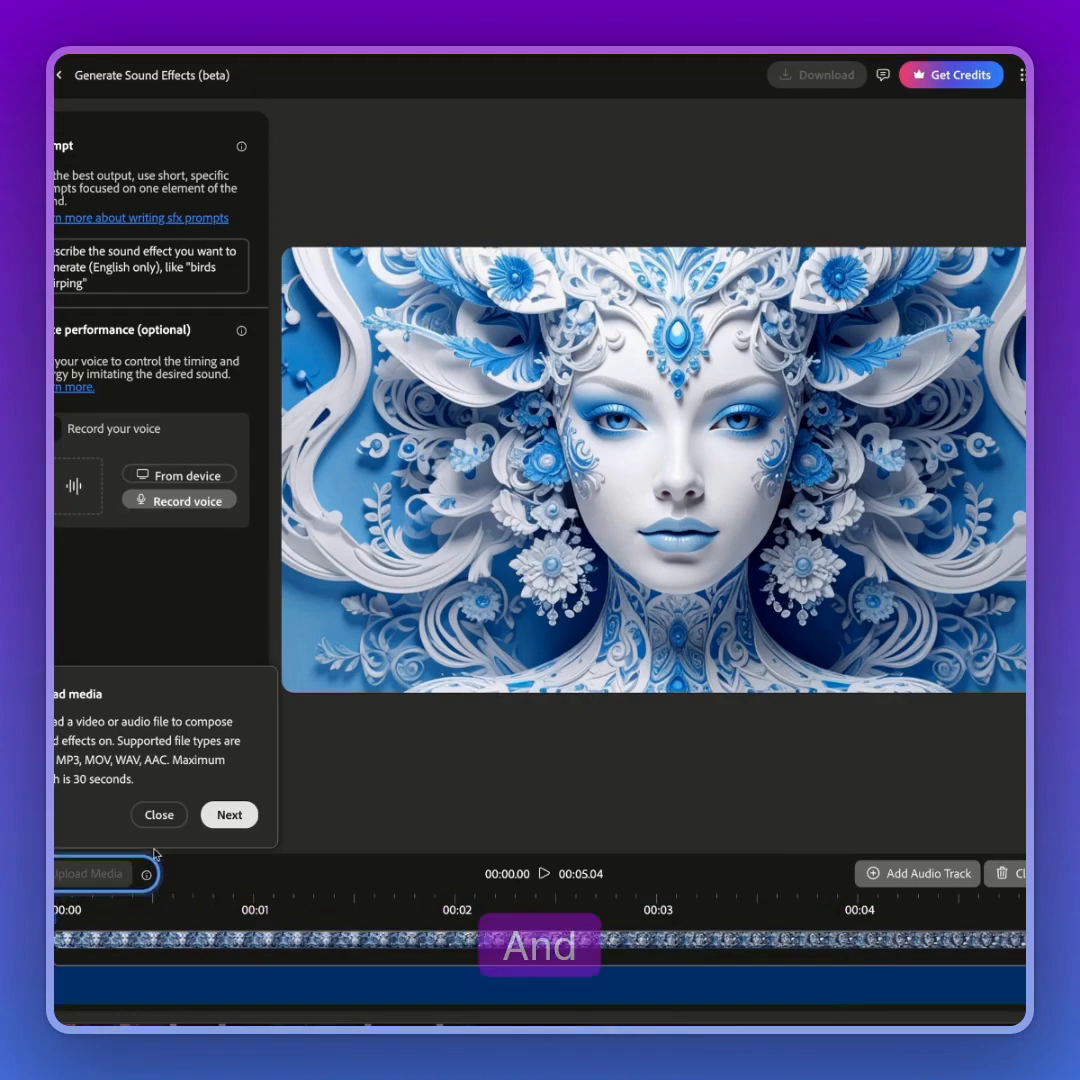
Step: Go through the remaining introduction tips on text prompts, voice control and the timeline, and finish the tour
click(232, 815)
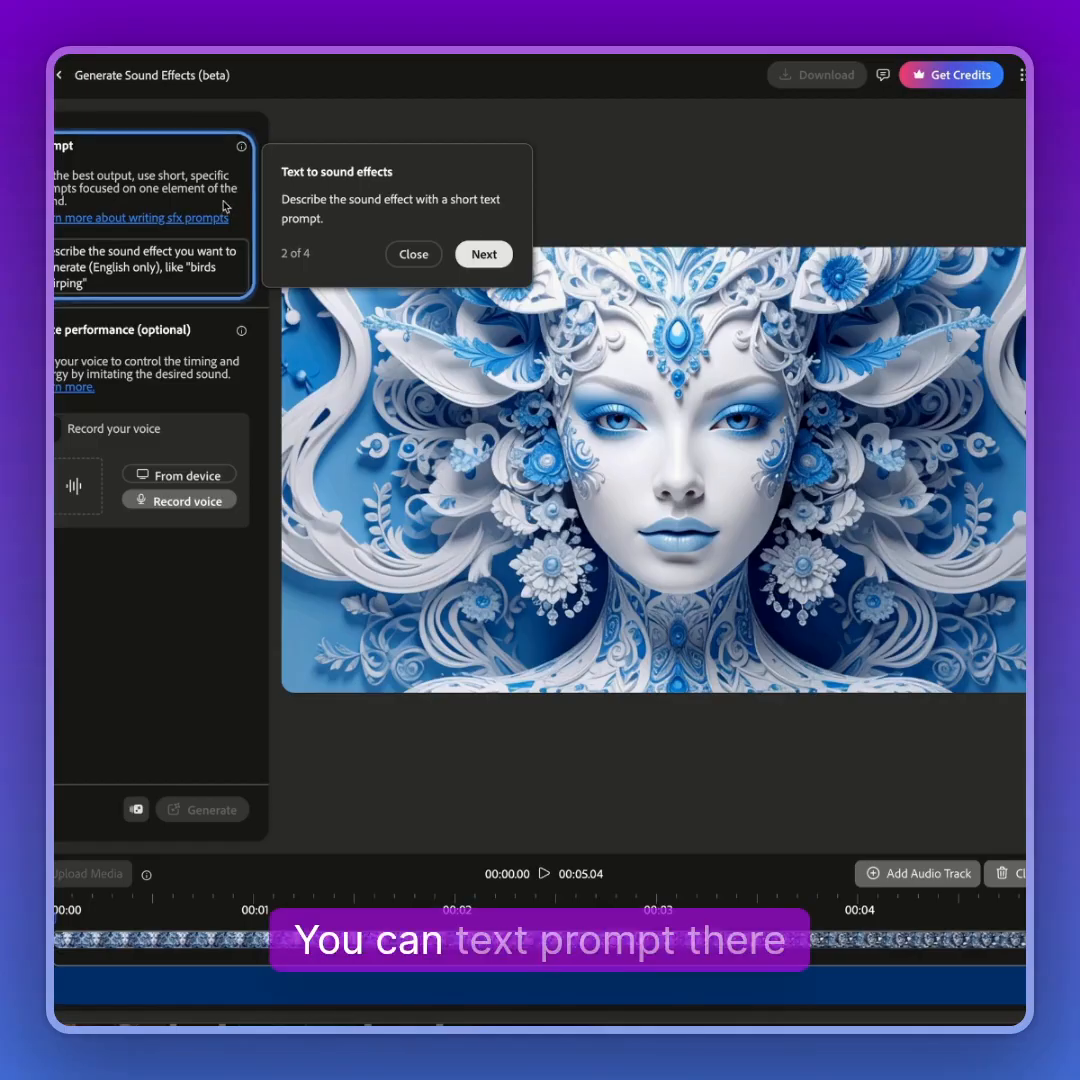
click(484, 254)
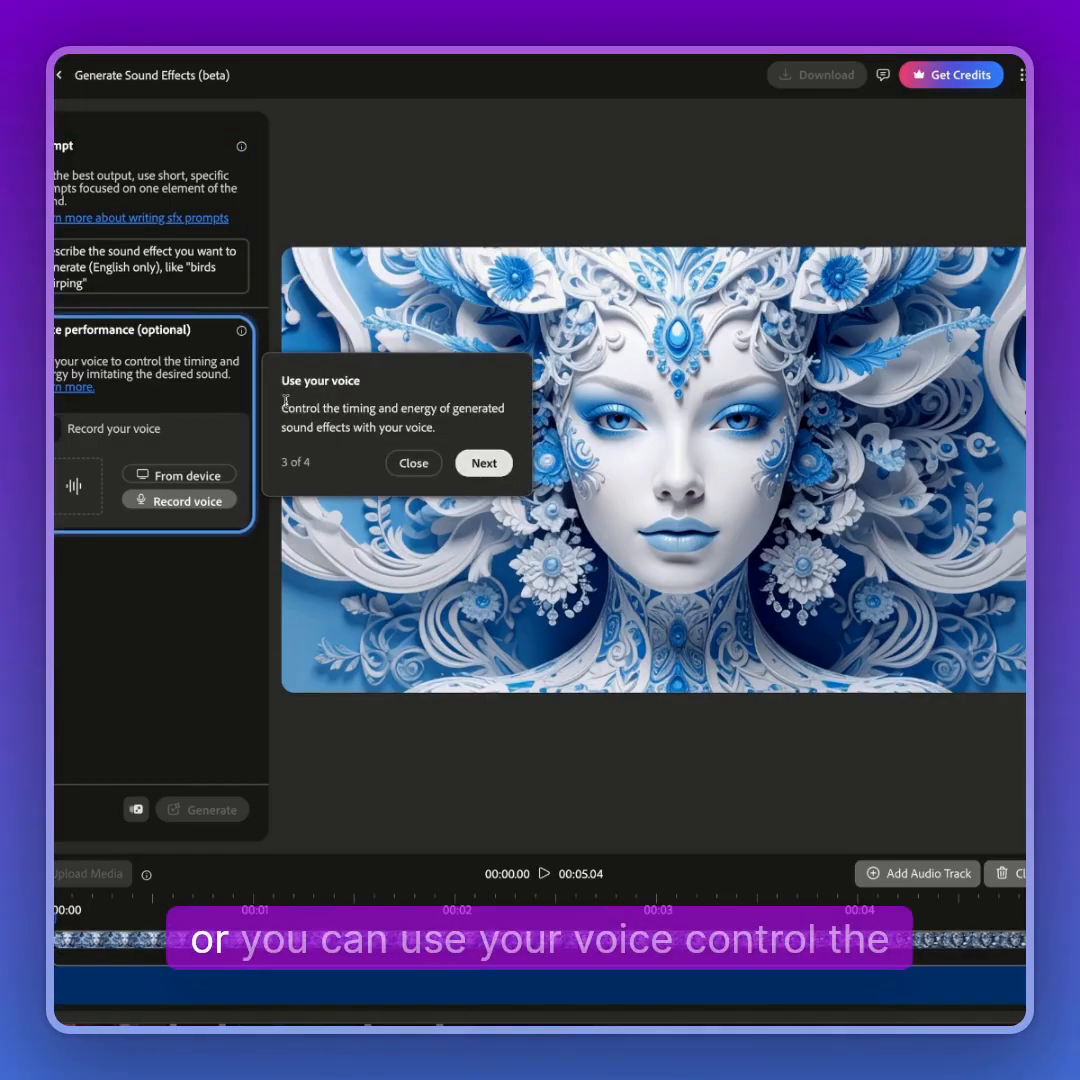
click(484, 463)
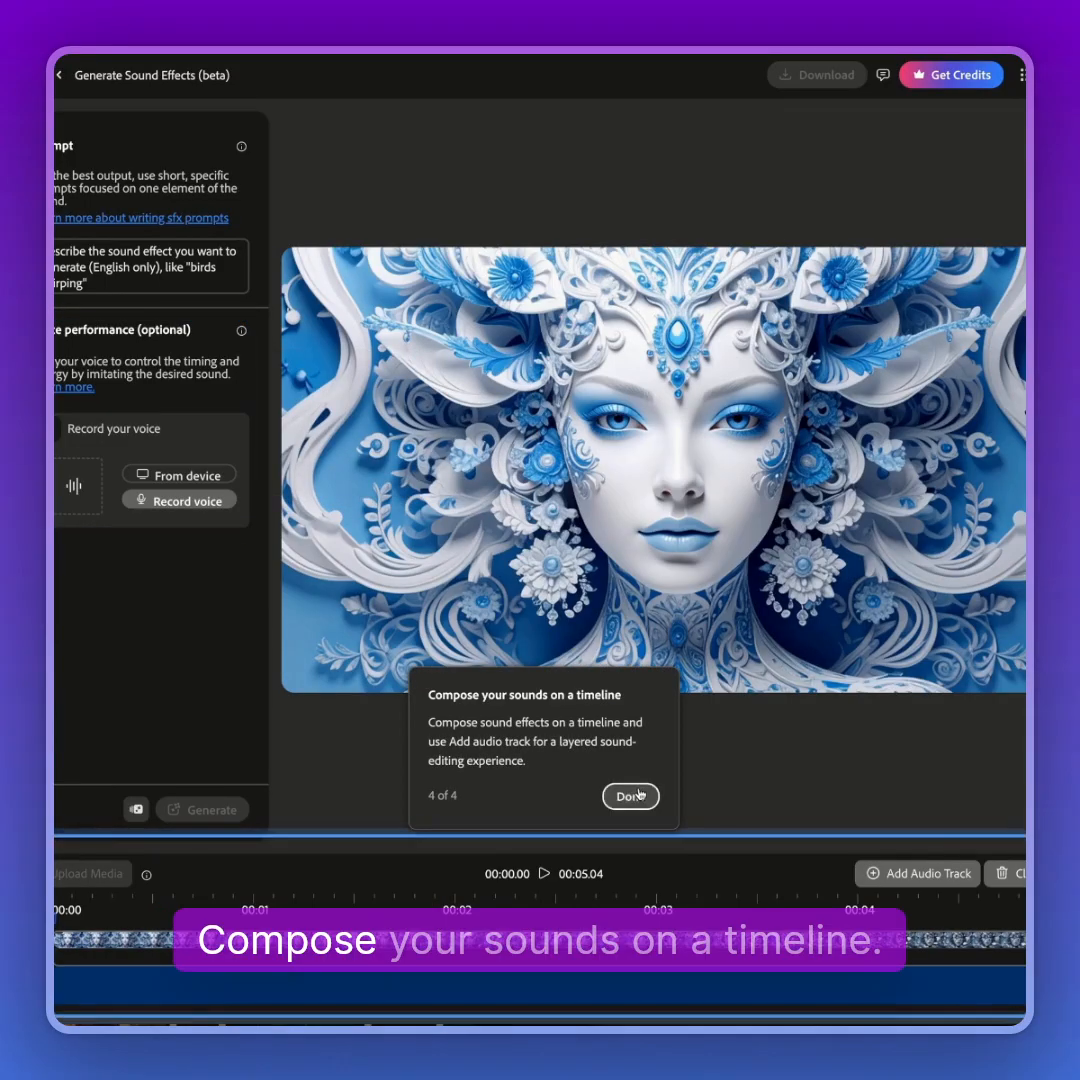
click(632, 797)
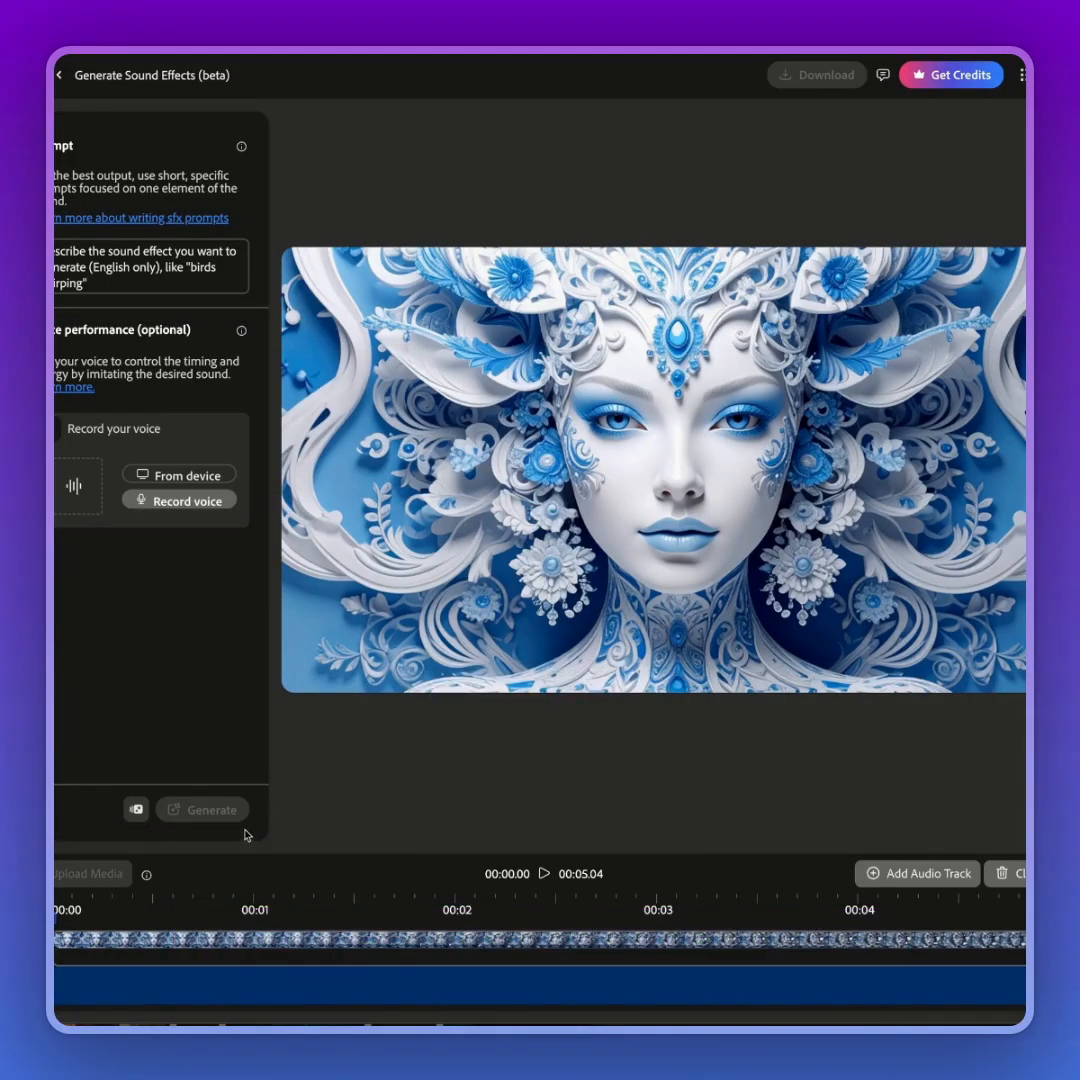
Step: Generate sound effects from the prompt "Make the sound of shattered glass or porcelain", correcting its misspelled words with the spelling suggestions
click(145, 267)
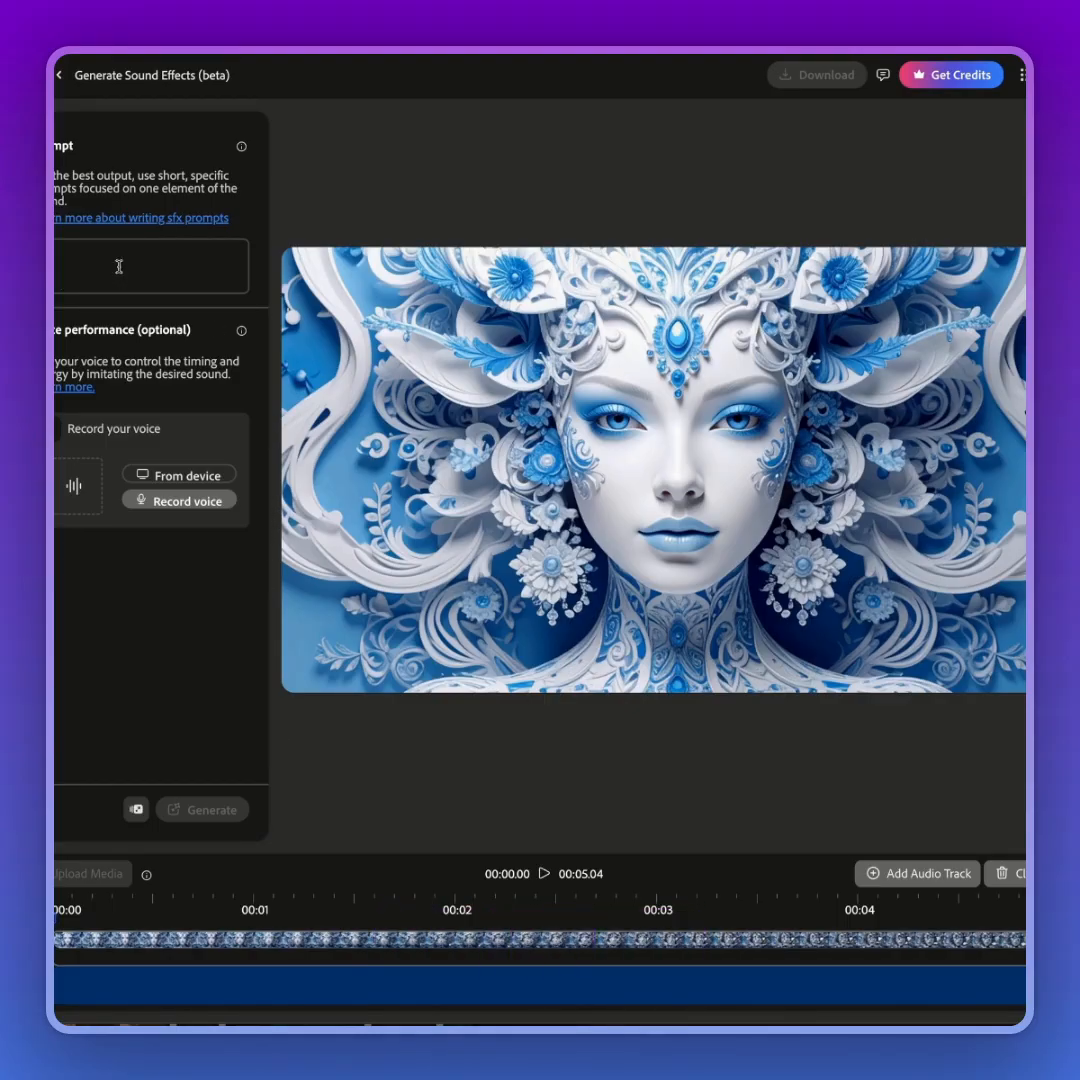
text(make)
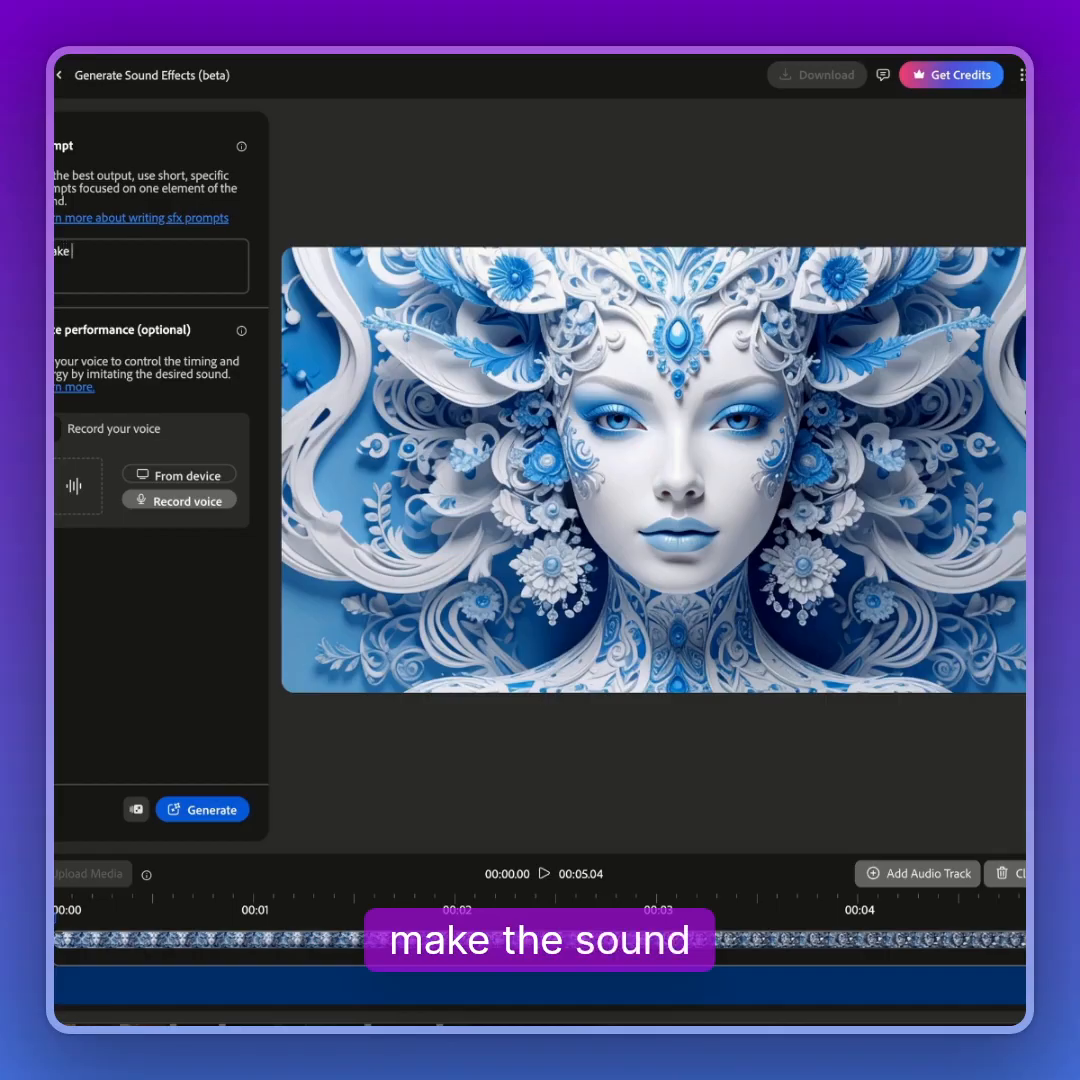
text( the sound of shat)
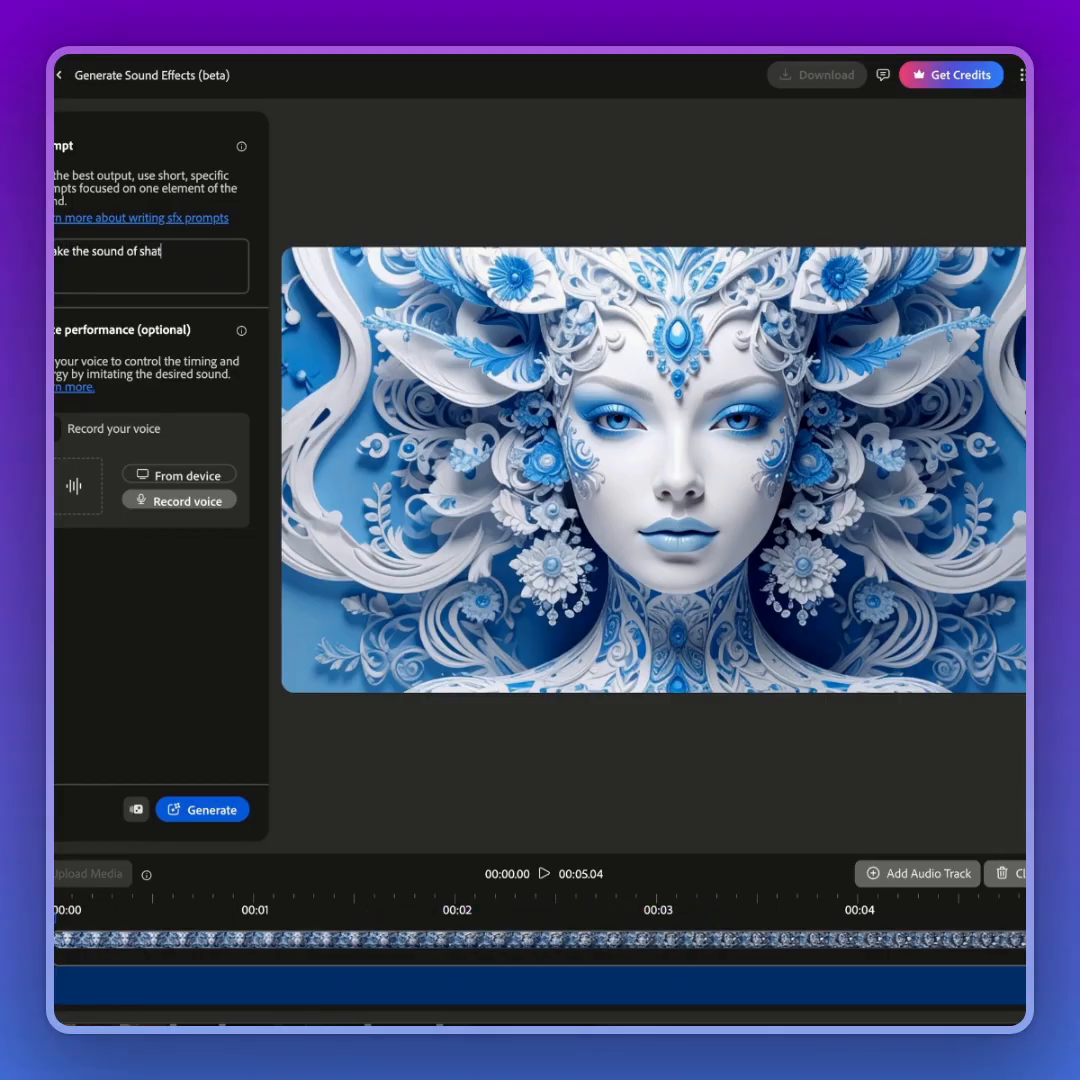
text(ered g)
text(ladd or)
text( porcelain)
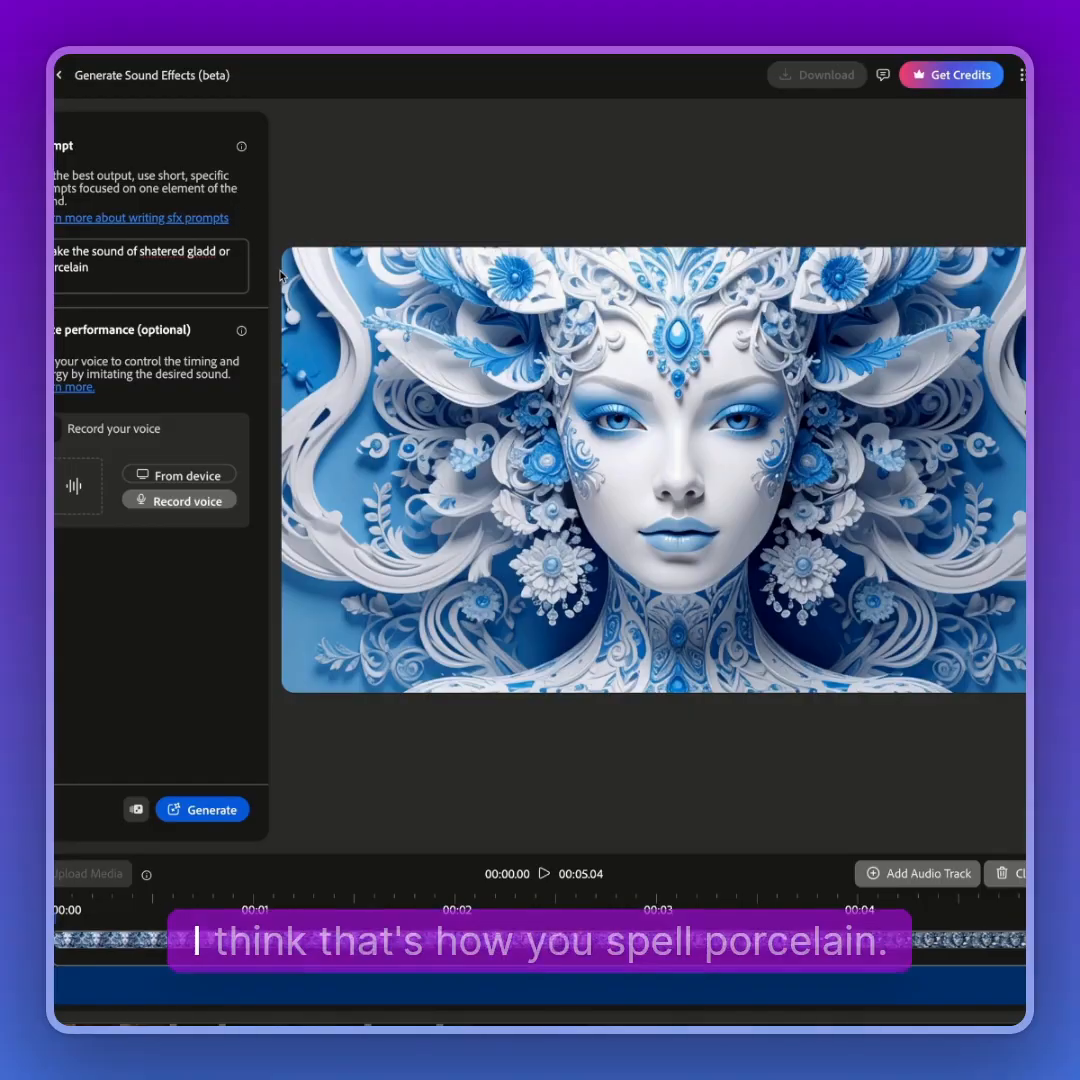
right_click(150, 252)
click(216, 257)
right_click(216, 258)
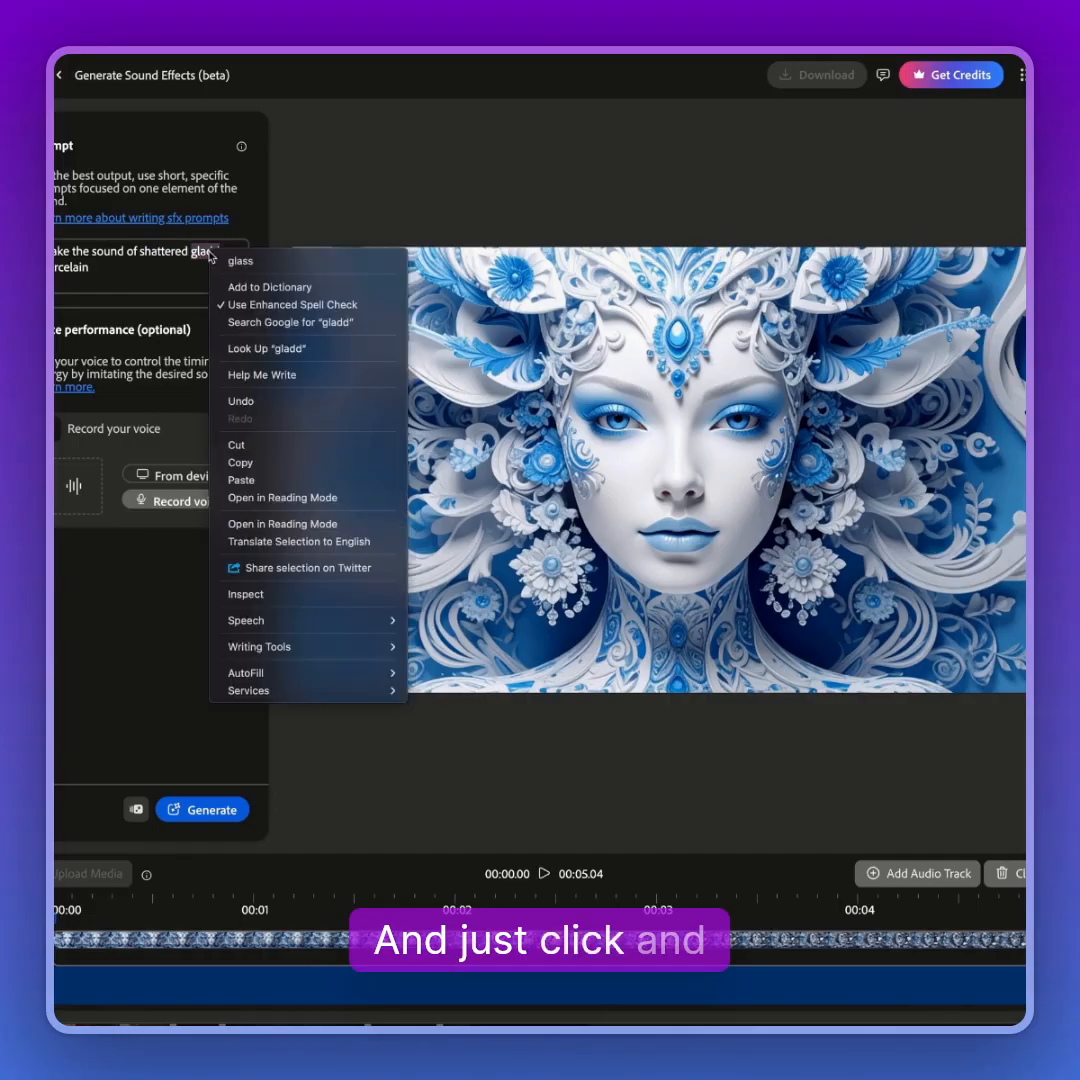
click(232, 258)
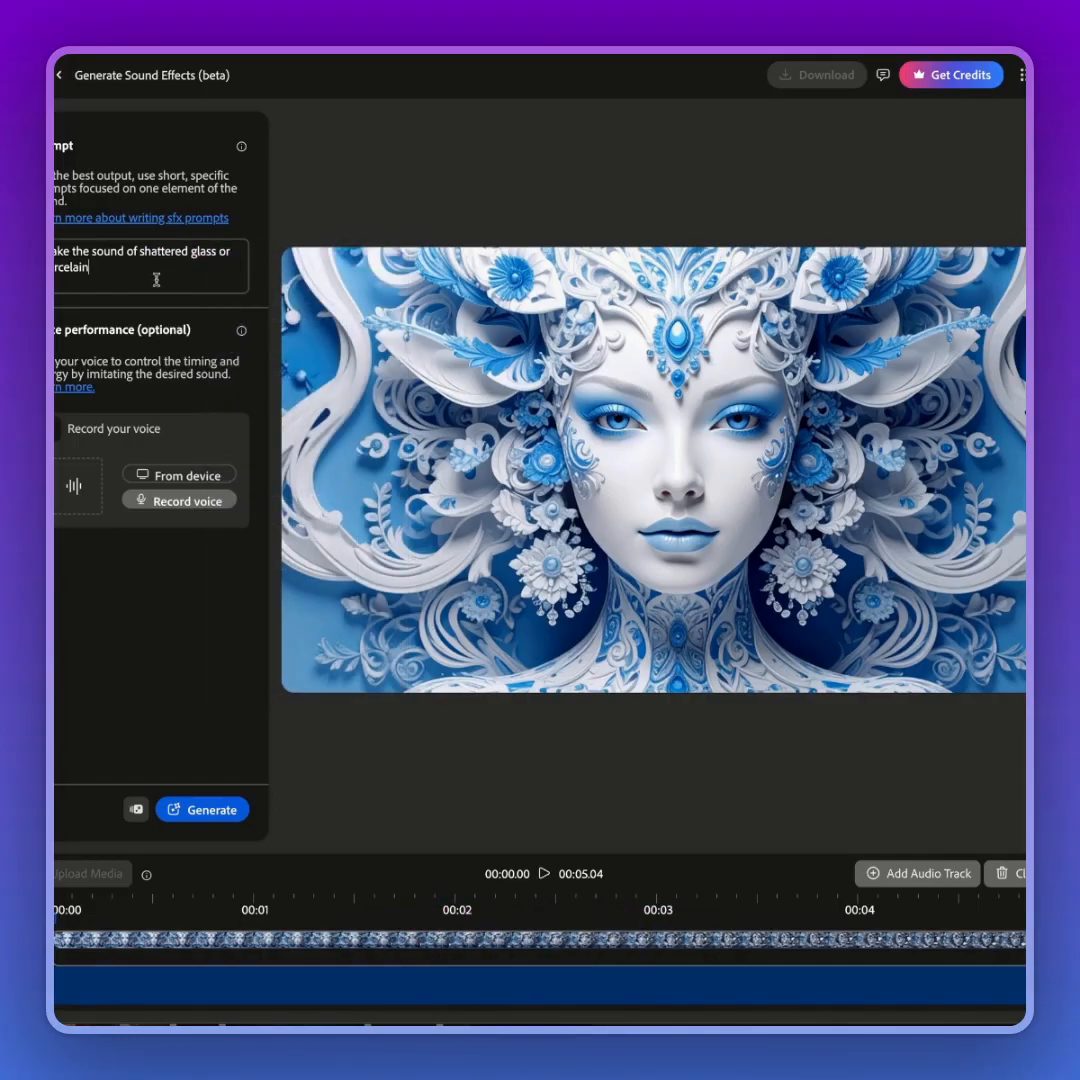
click(212, 811)
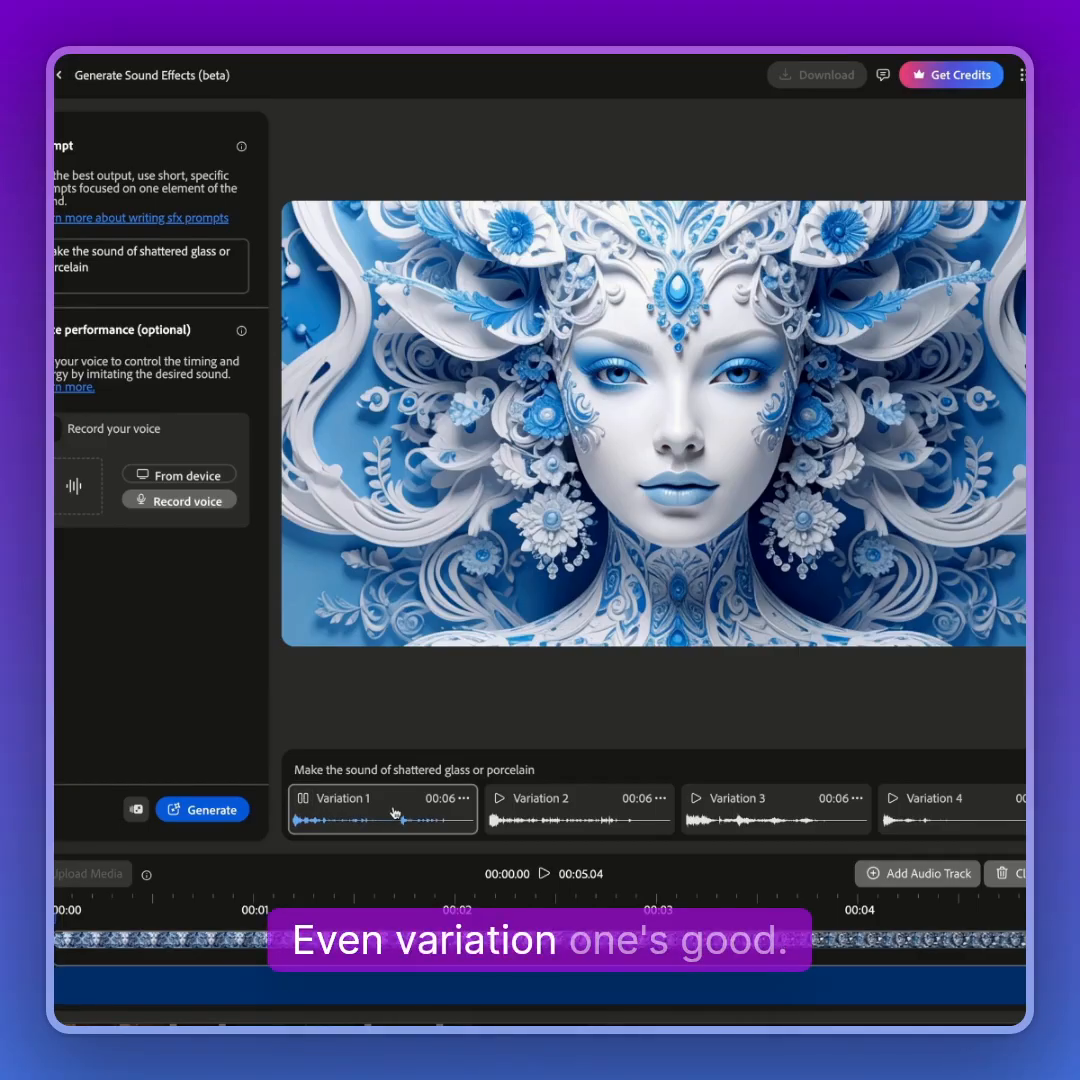
Step: Add an audio track to the timeline and play the video, pausing at about 3 seconds
click(929, 874)
click(545, 836)
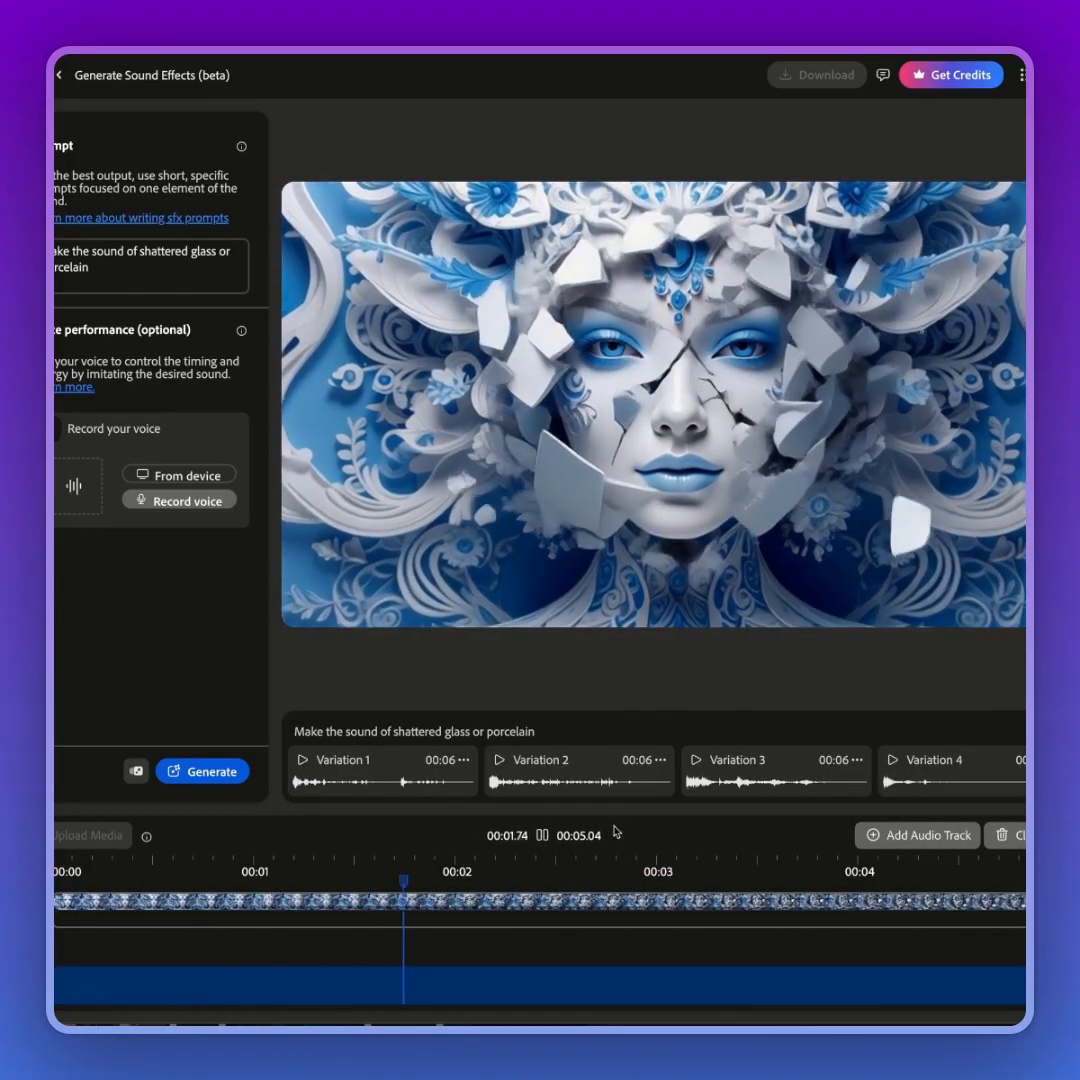
click(545, 838)
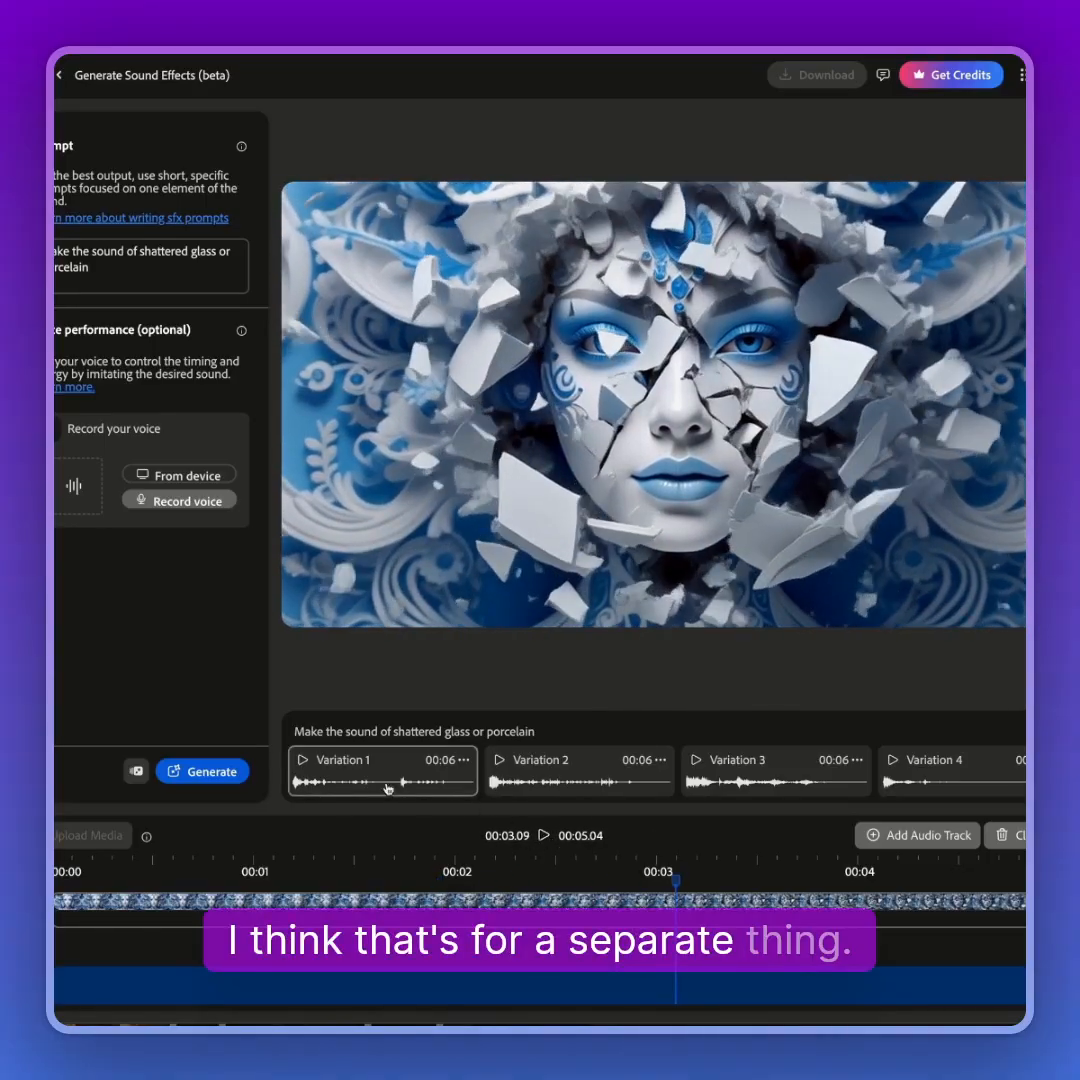
Step: Mark Variation 1 as a good result and close the feedback dialog
click(463, 760)
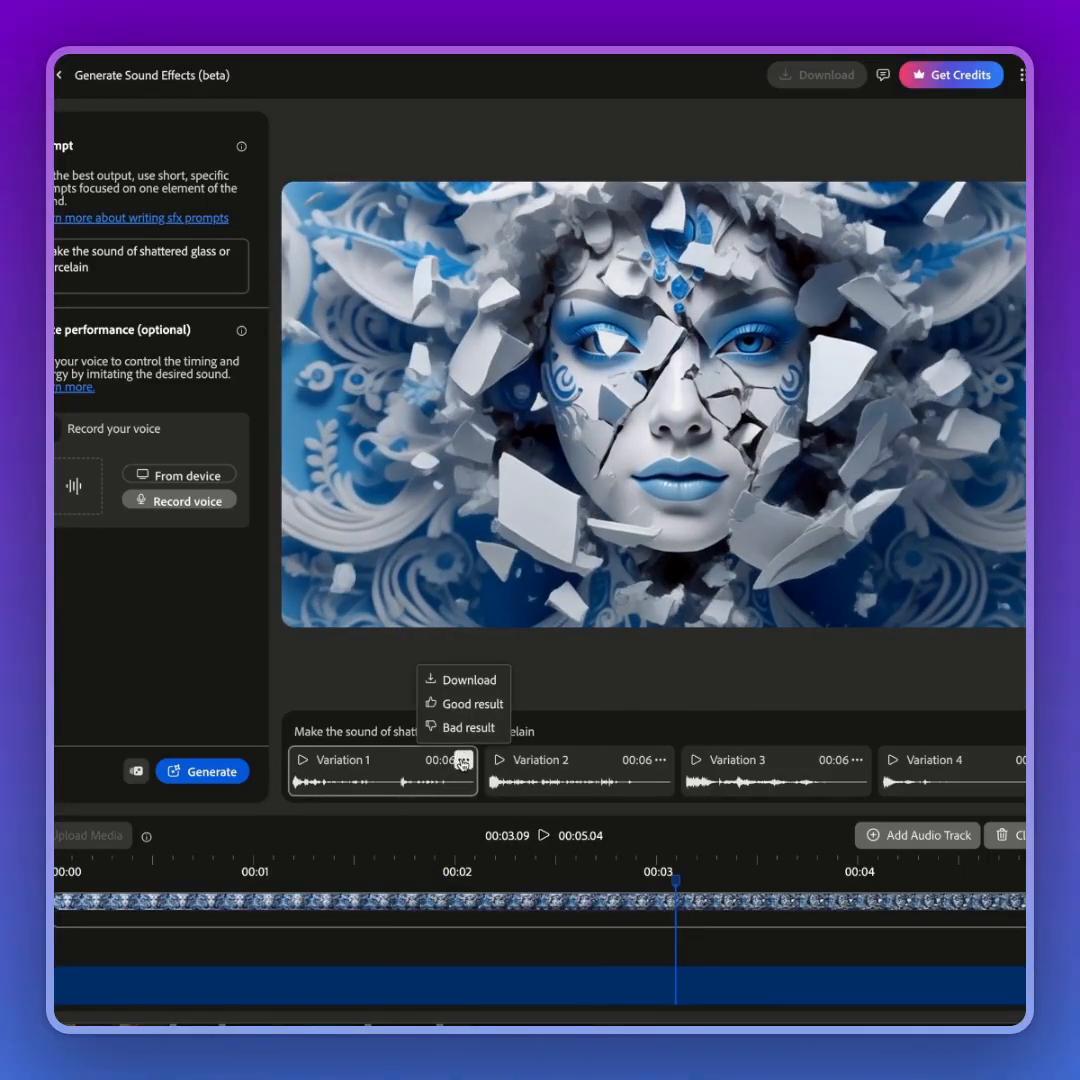
click(470, 705)
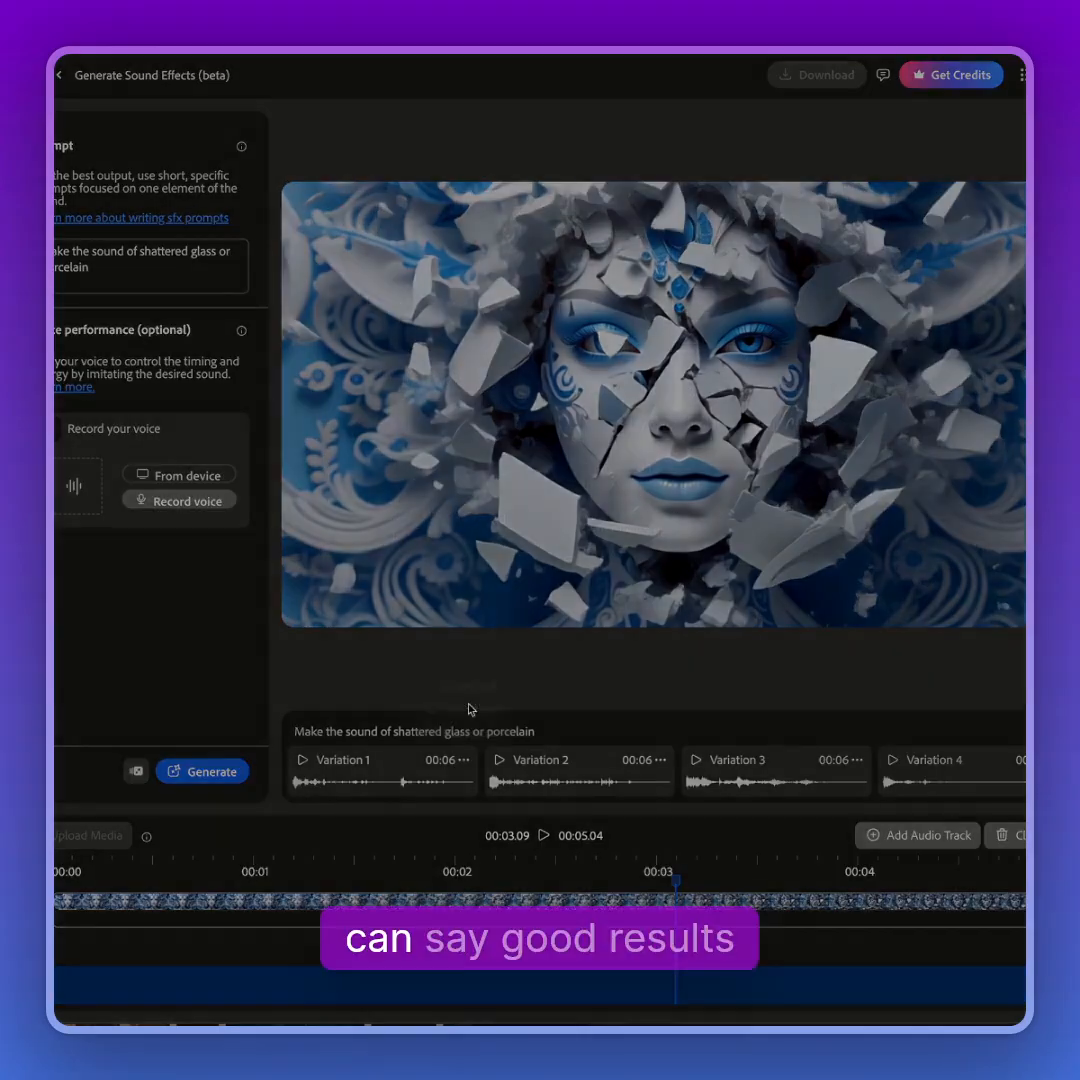
click(606, 802)
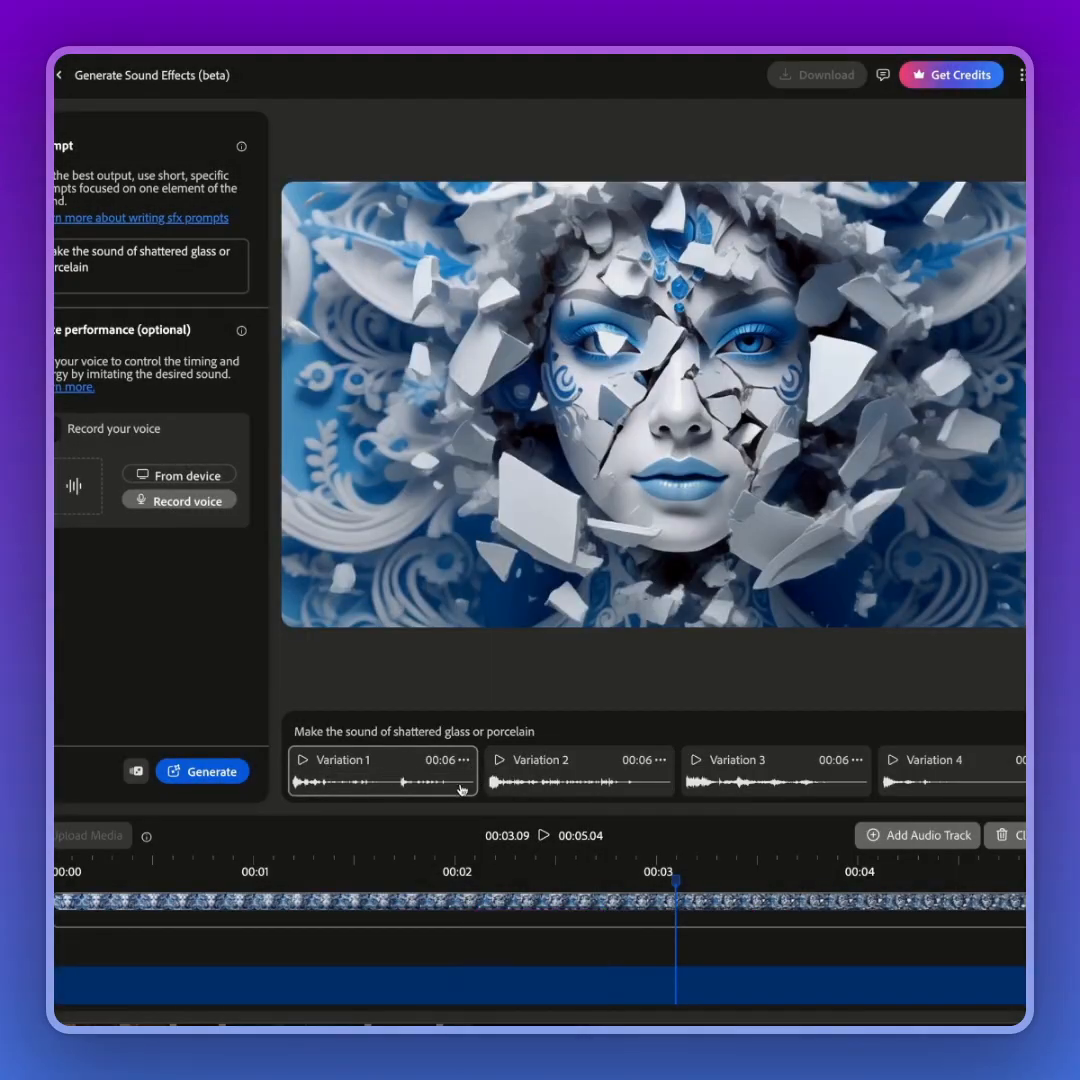
Step: Place Variation 1 on the timeline at 00:03.09 and download the video with its sound effect
click(389, 769)
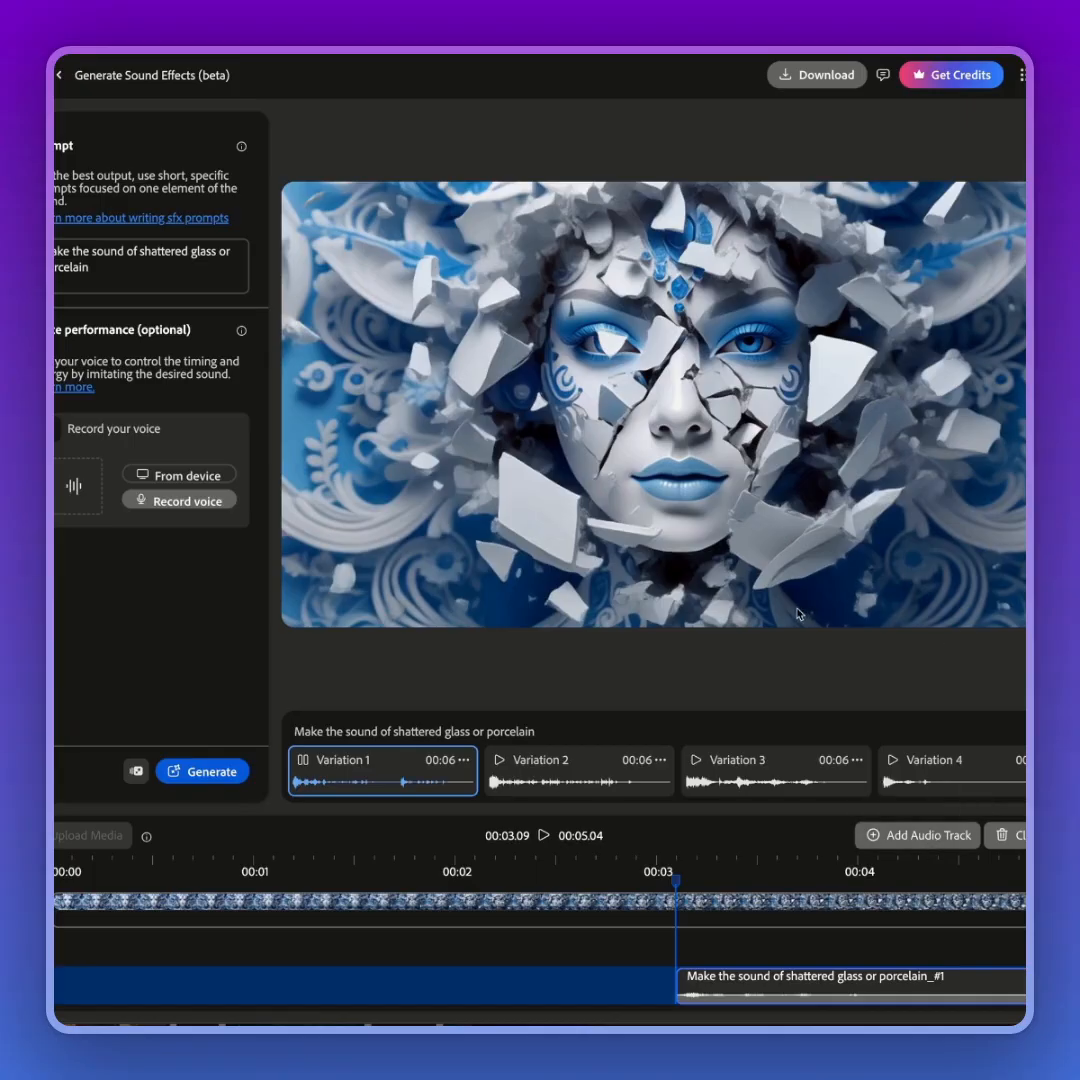
drag(676, 882, 54, 882)
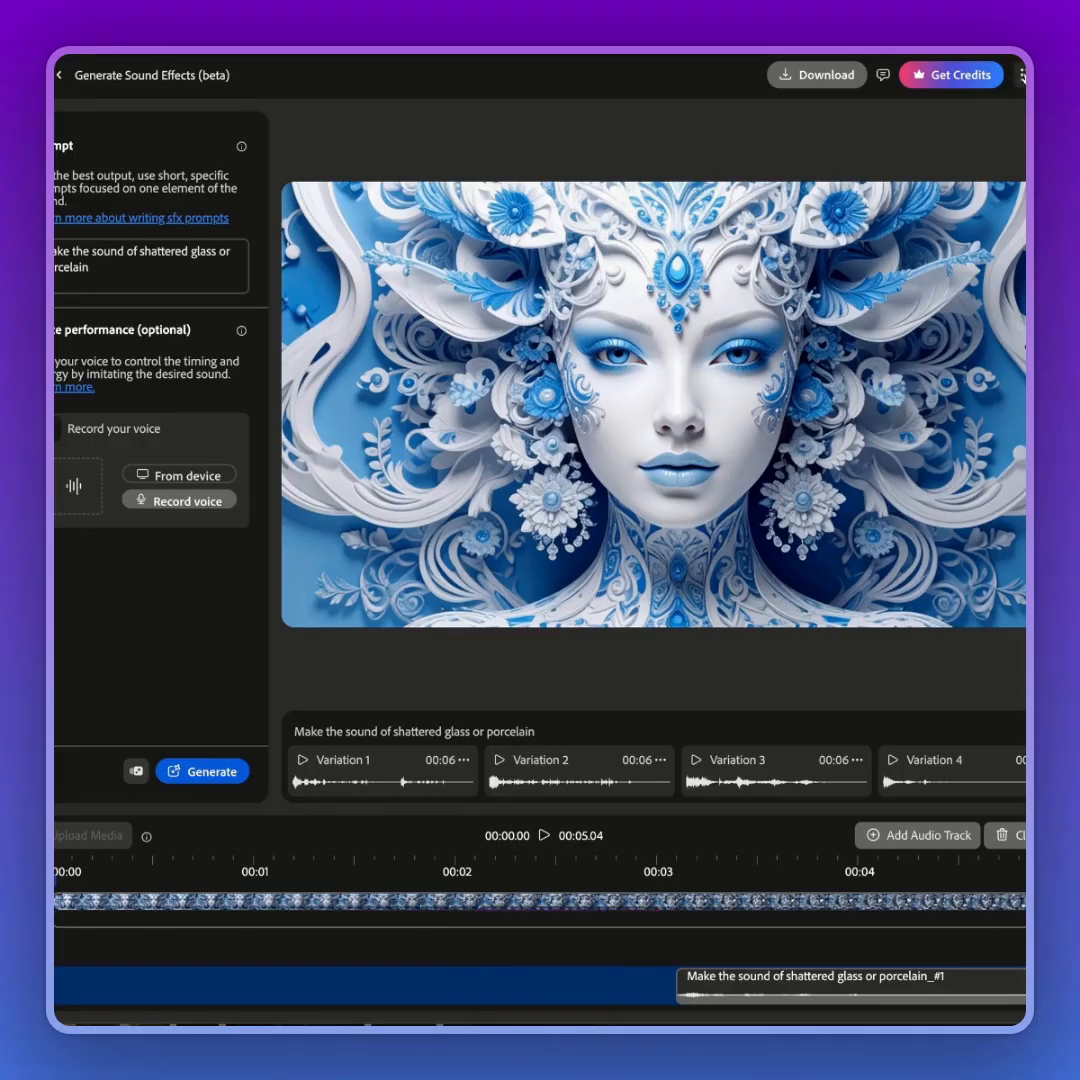
click(1021, 75)
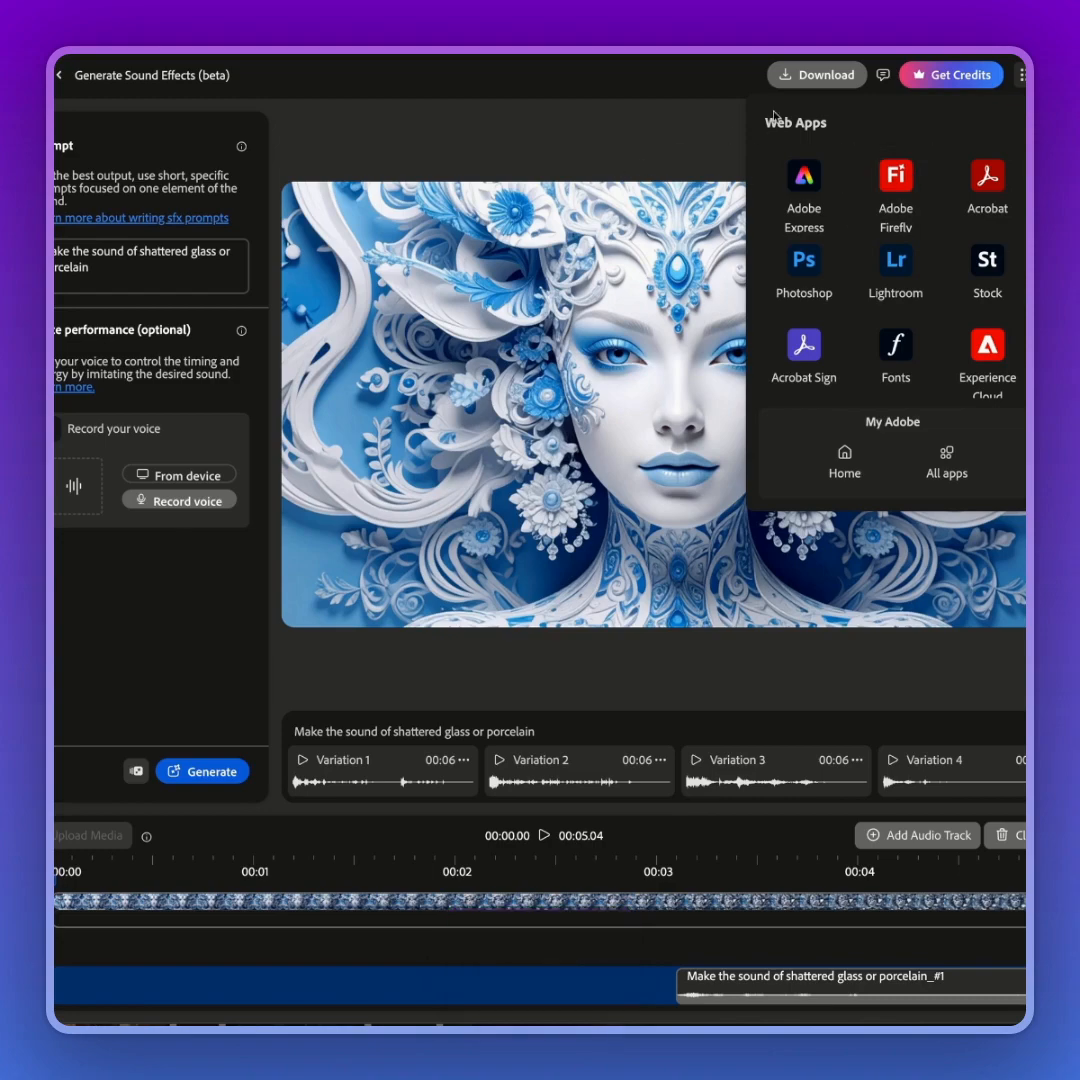
click(816, 75)
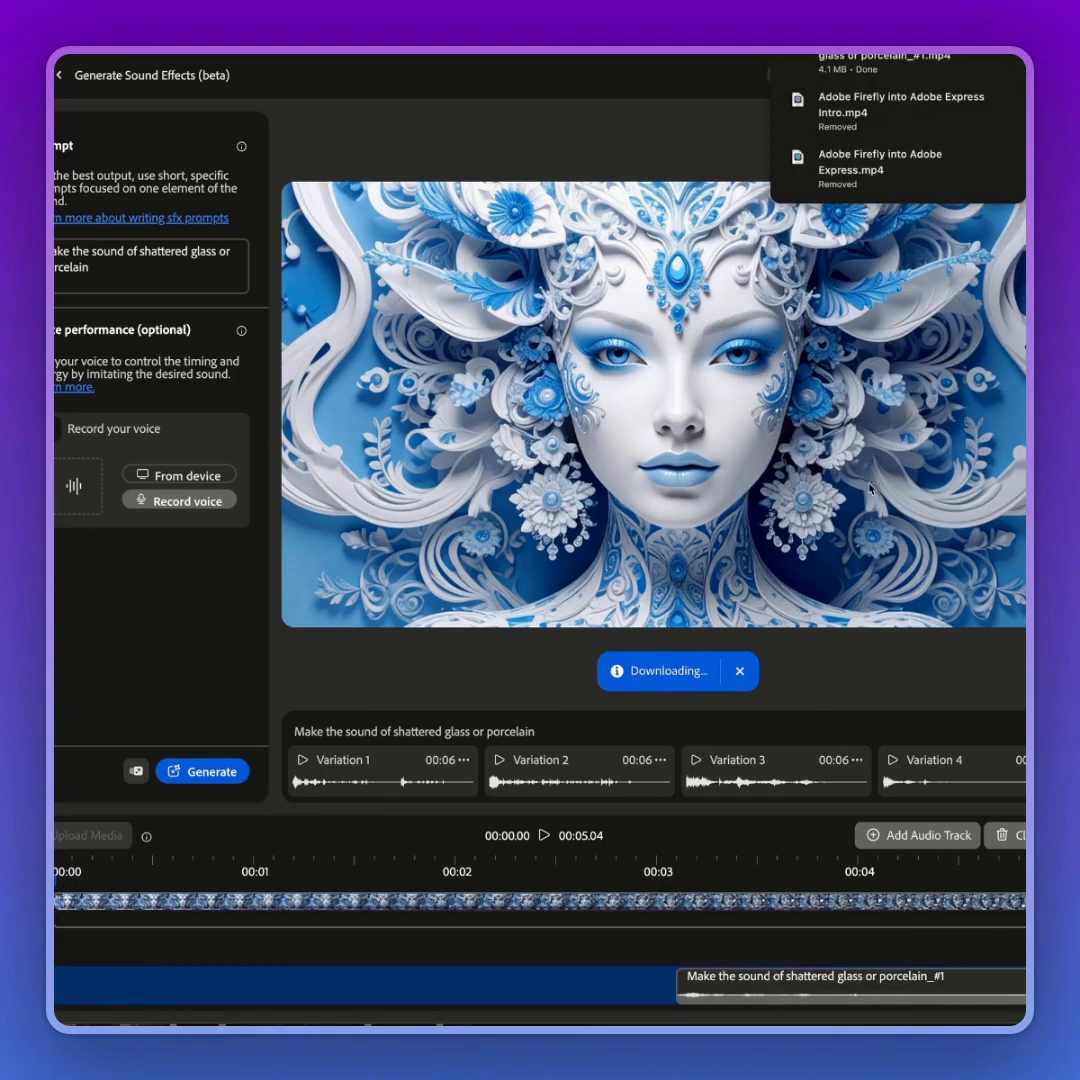
Step: Switch to Adobe Express and create a project from "Firefly-Make the sound of shattered glass or porcelain_#1.mp4" on the Desktop, keeping the original aspect ratio
click(644, 158)
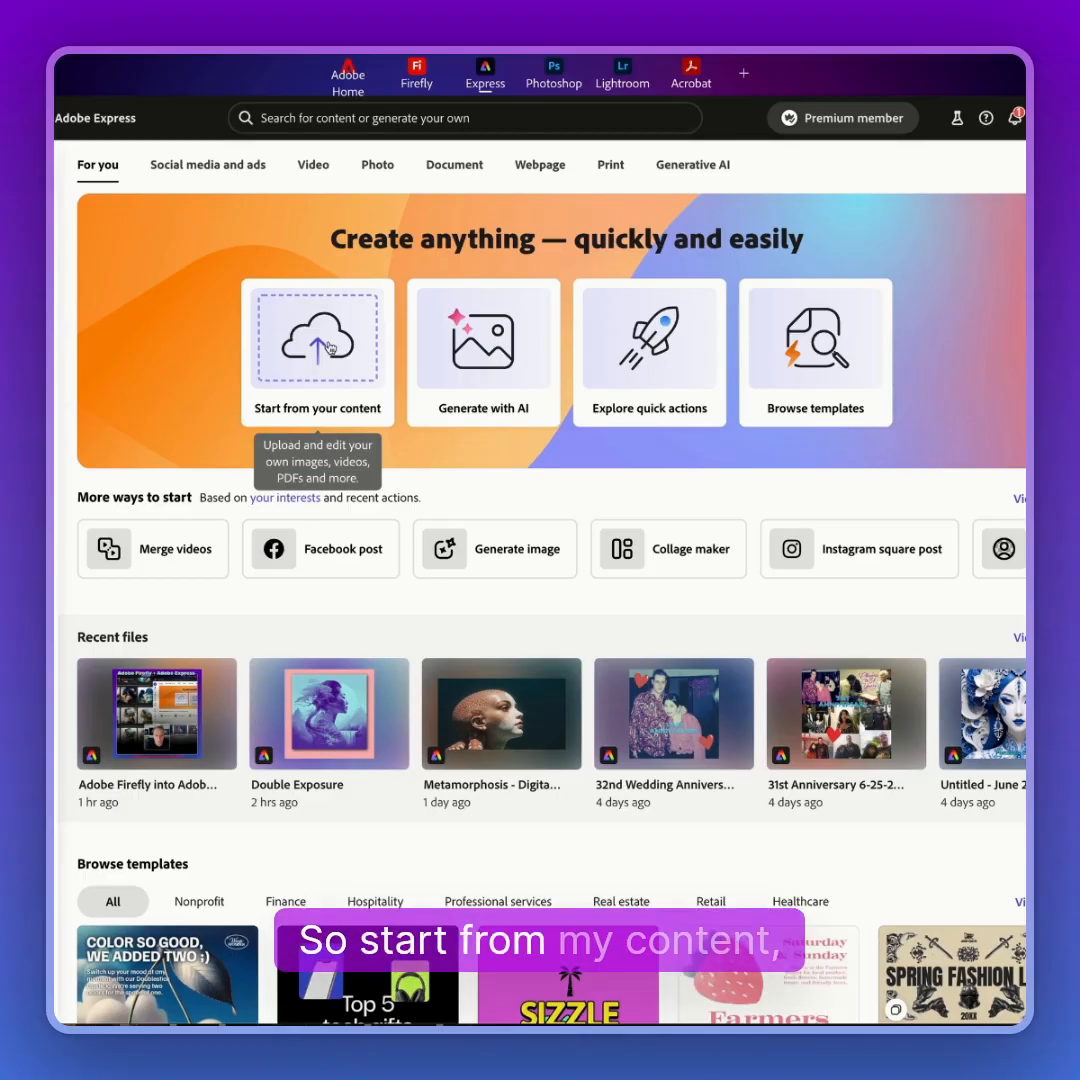
click(330, 347)
click(266, 389)
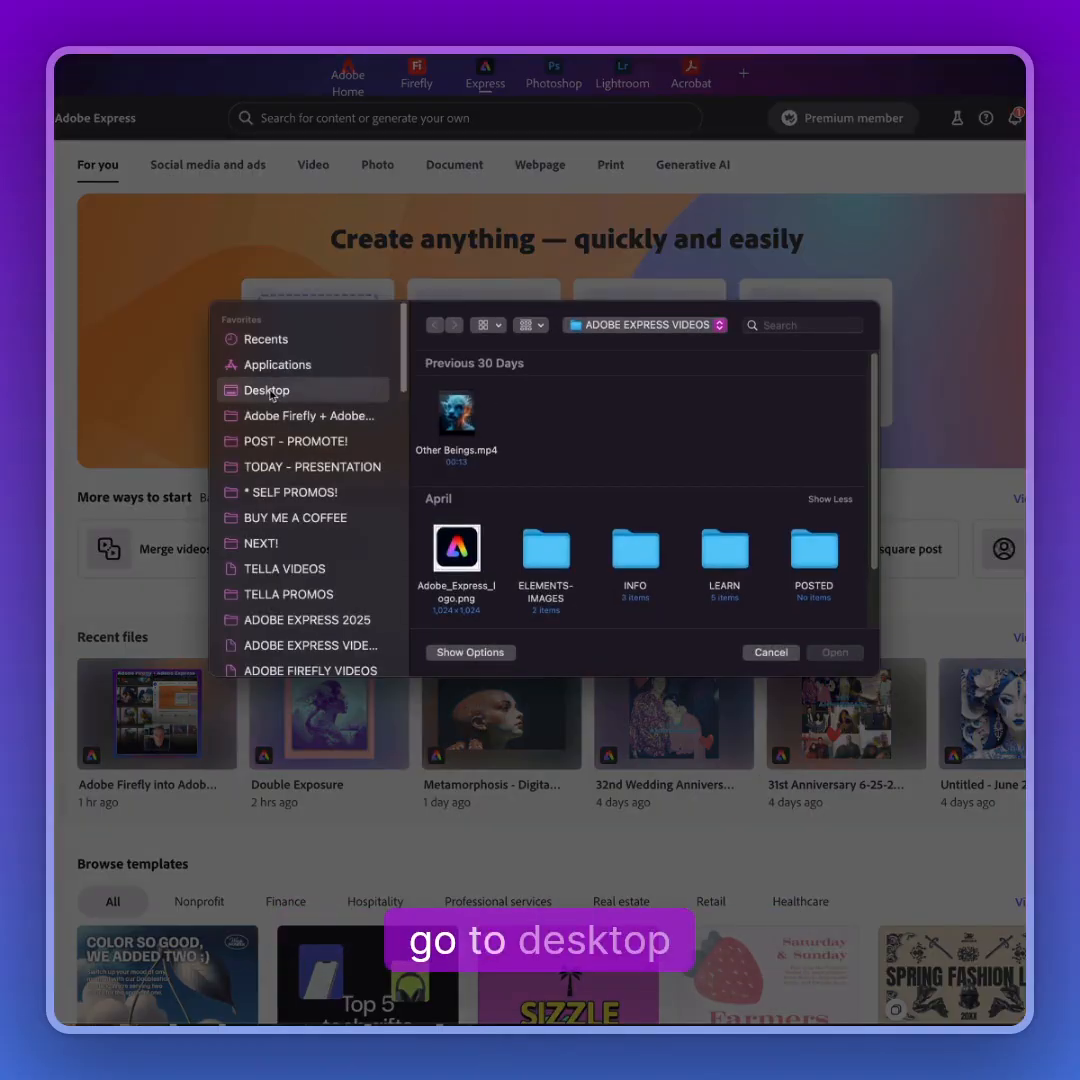
click(465, 458)
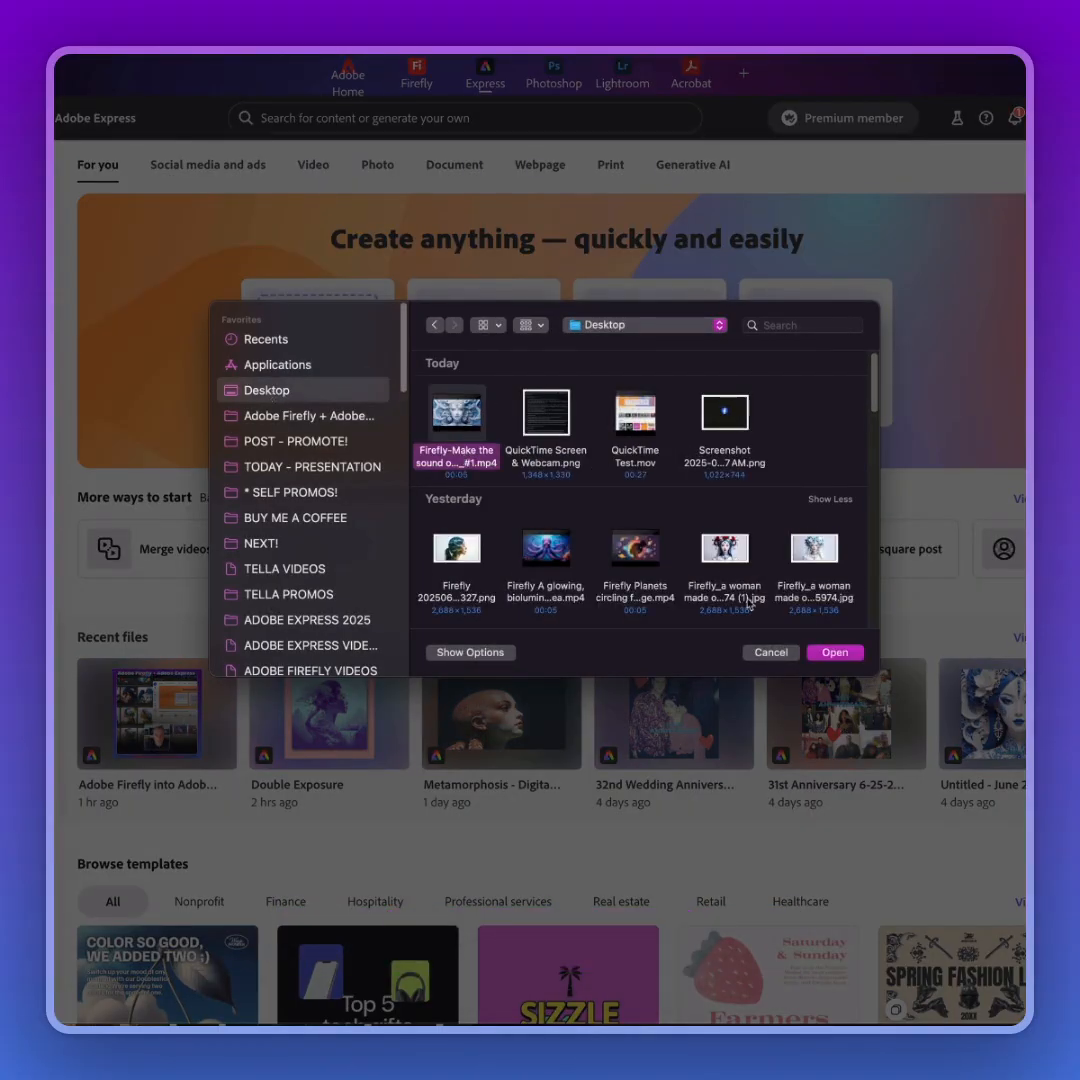
click(847, 657)
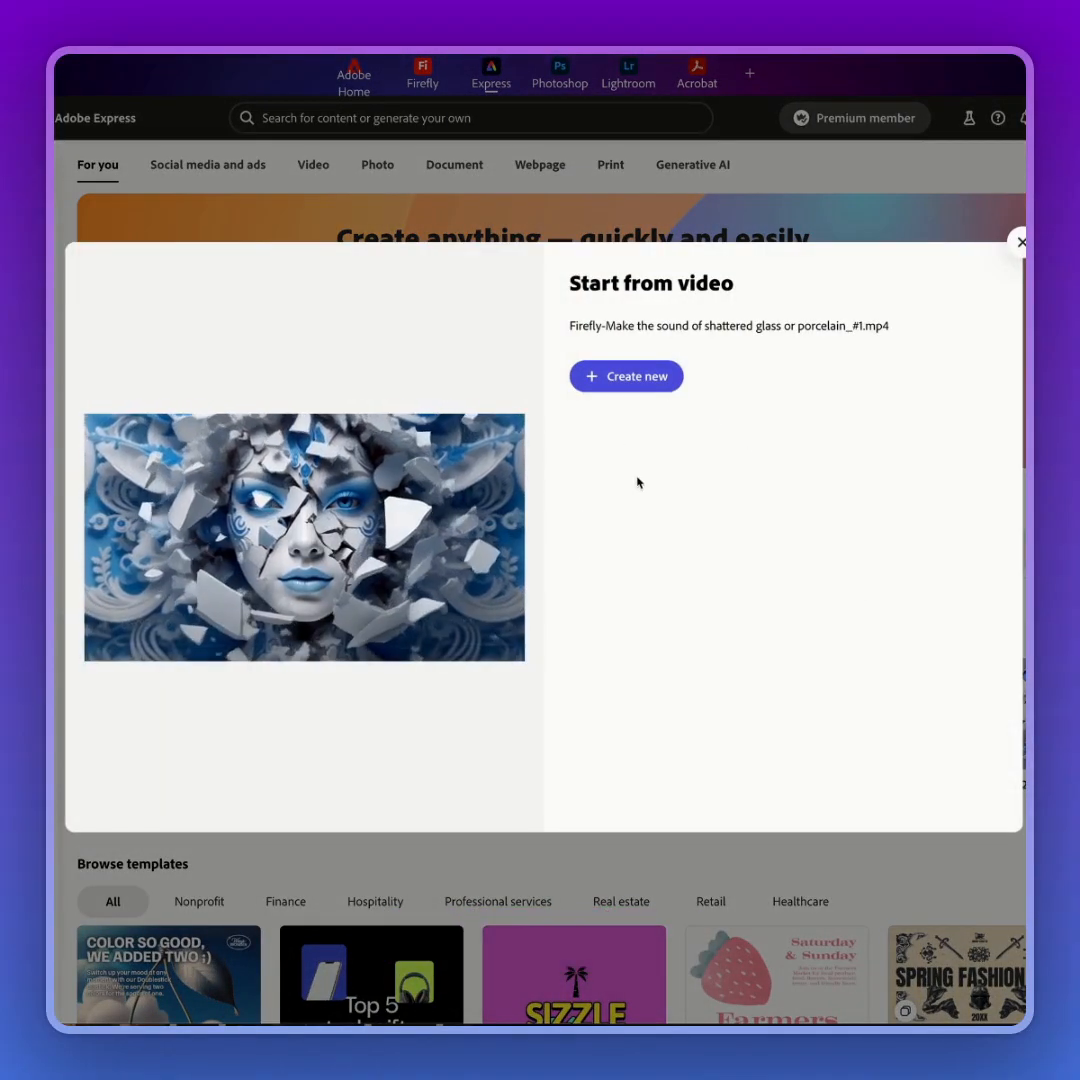
click(652, 377)
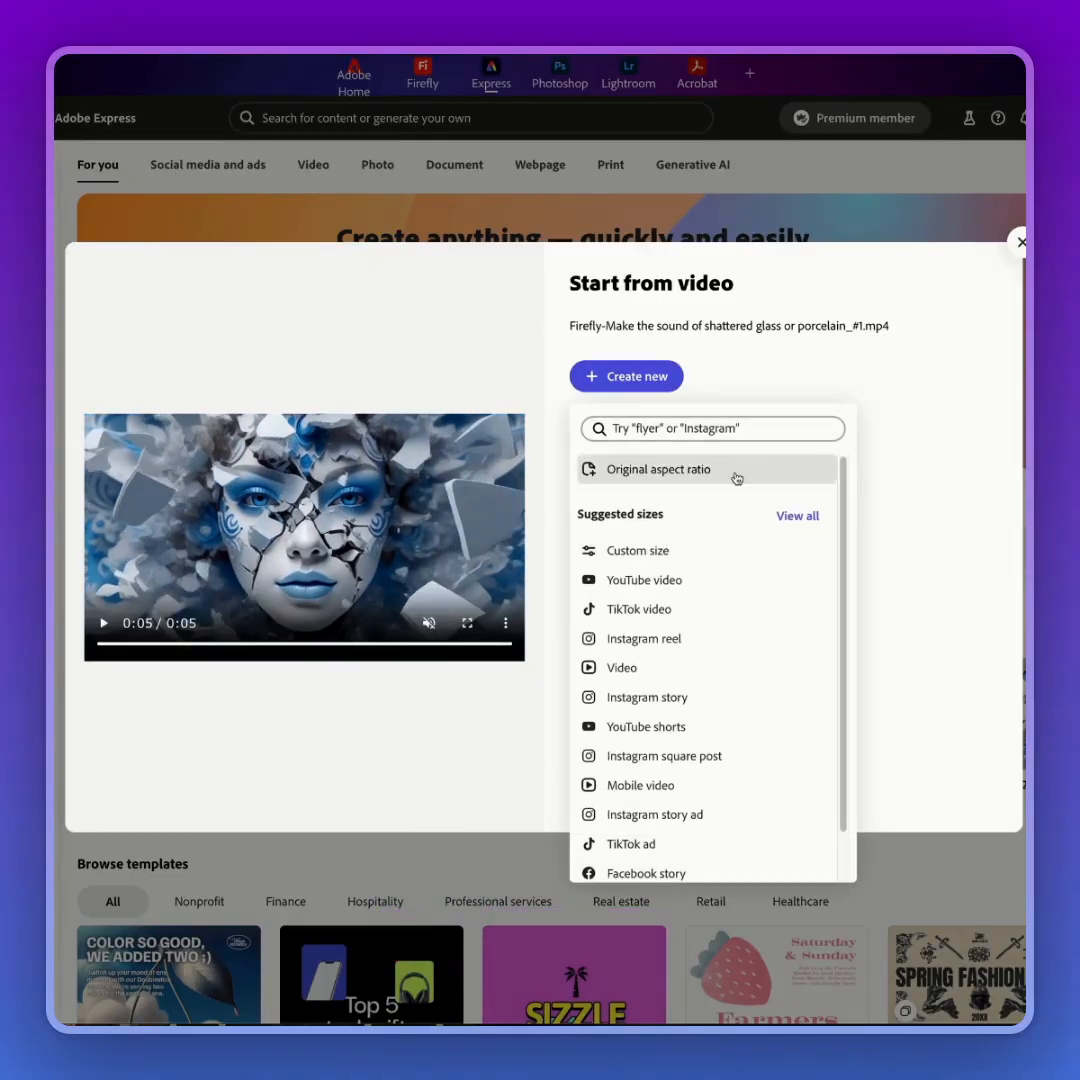
click(675, 470)
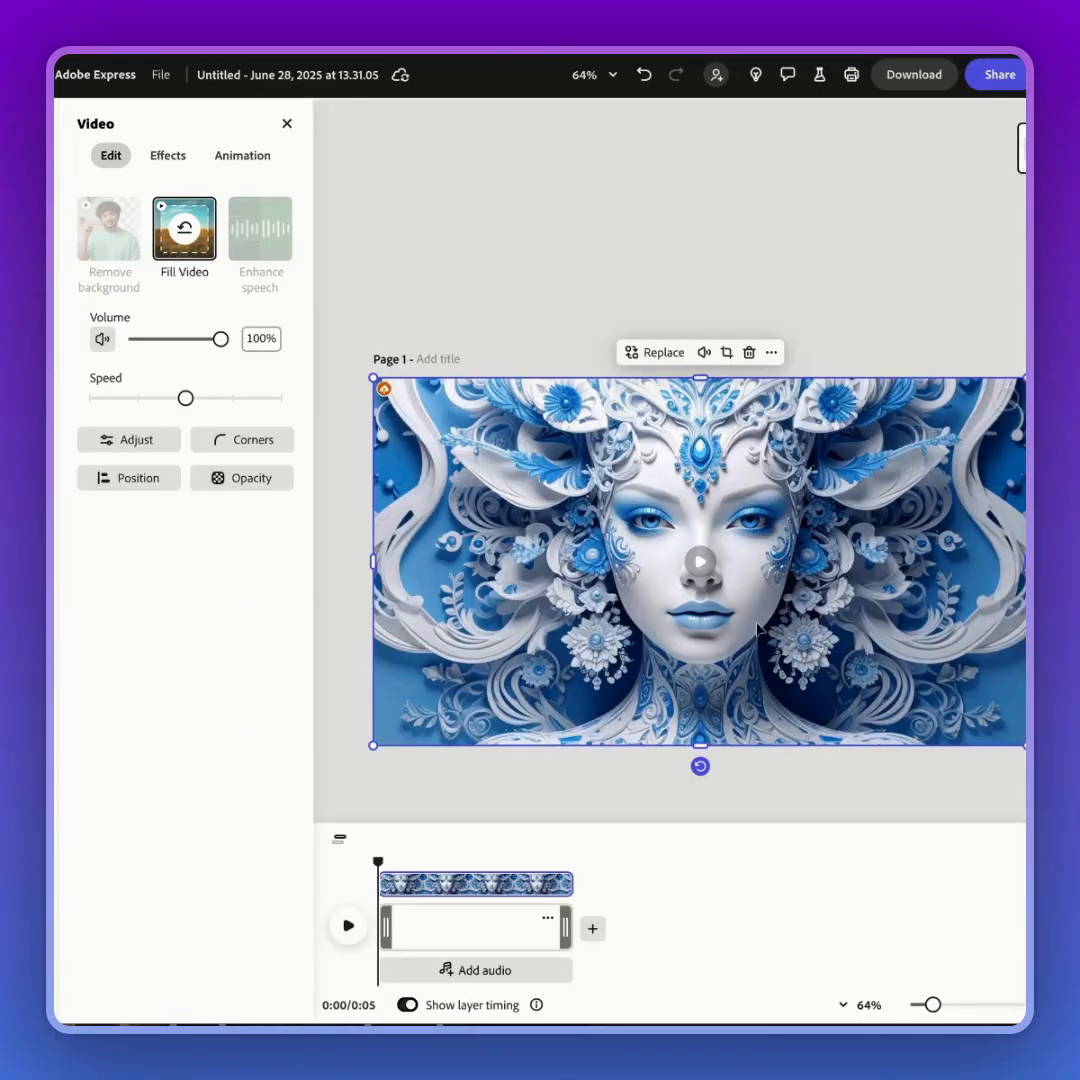
Step: Play the imported video on the page and review the tone effects available for it
click(701, 565)
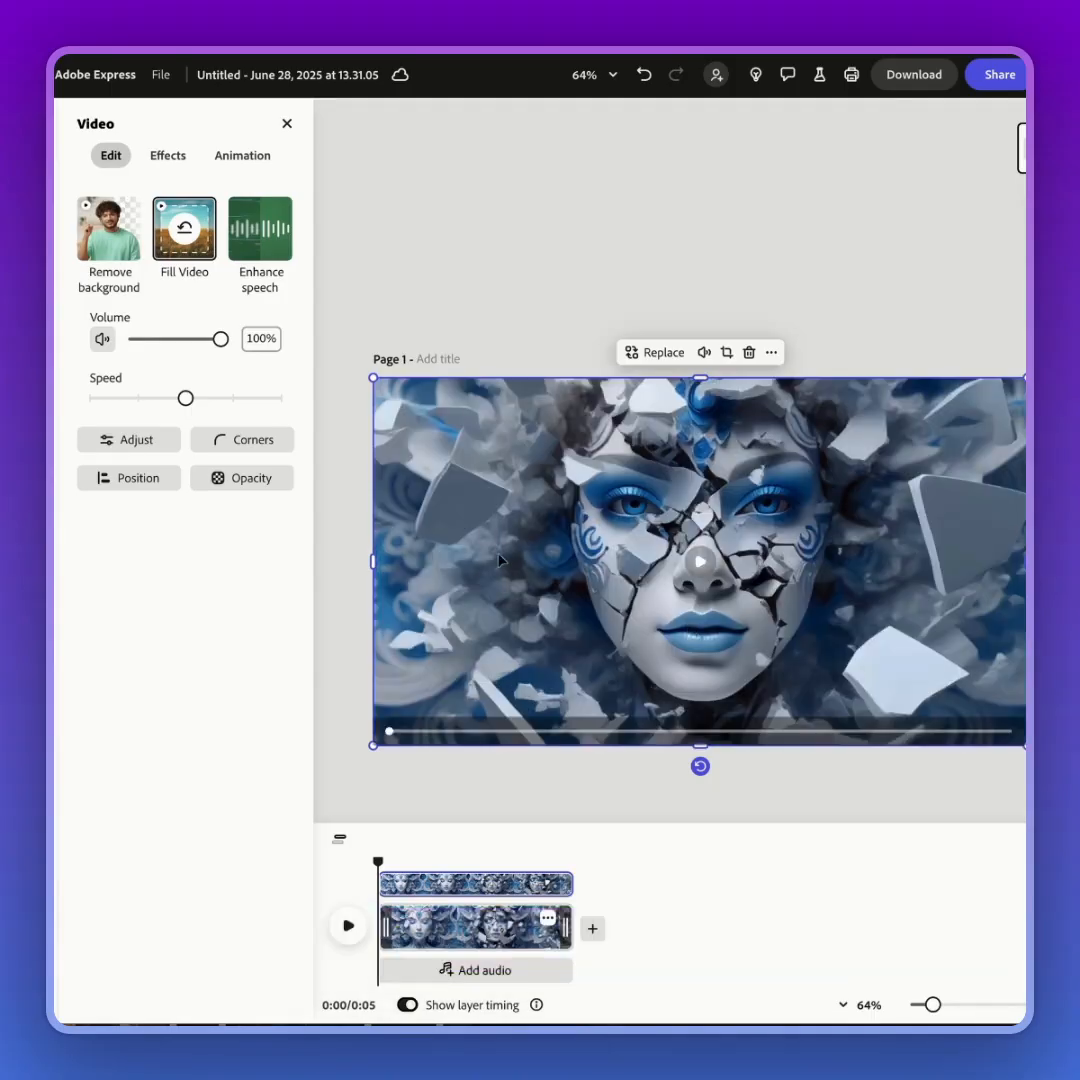
click(167, 155)
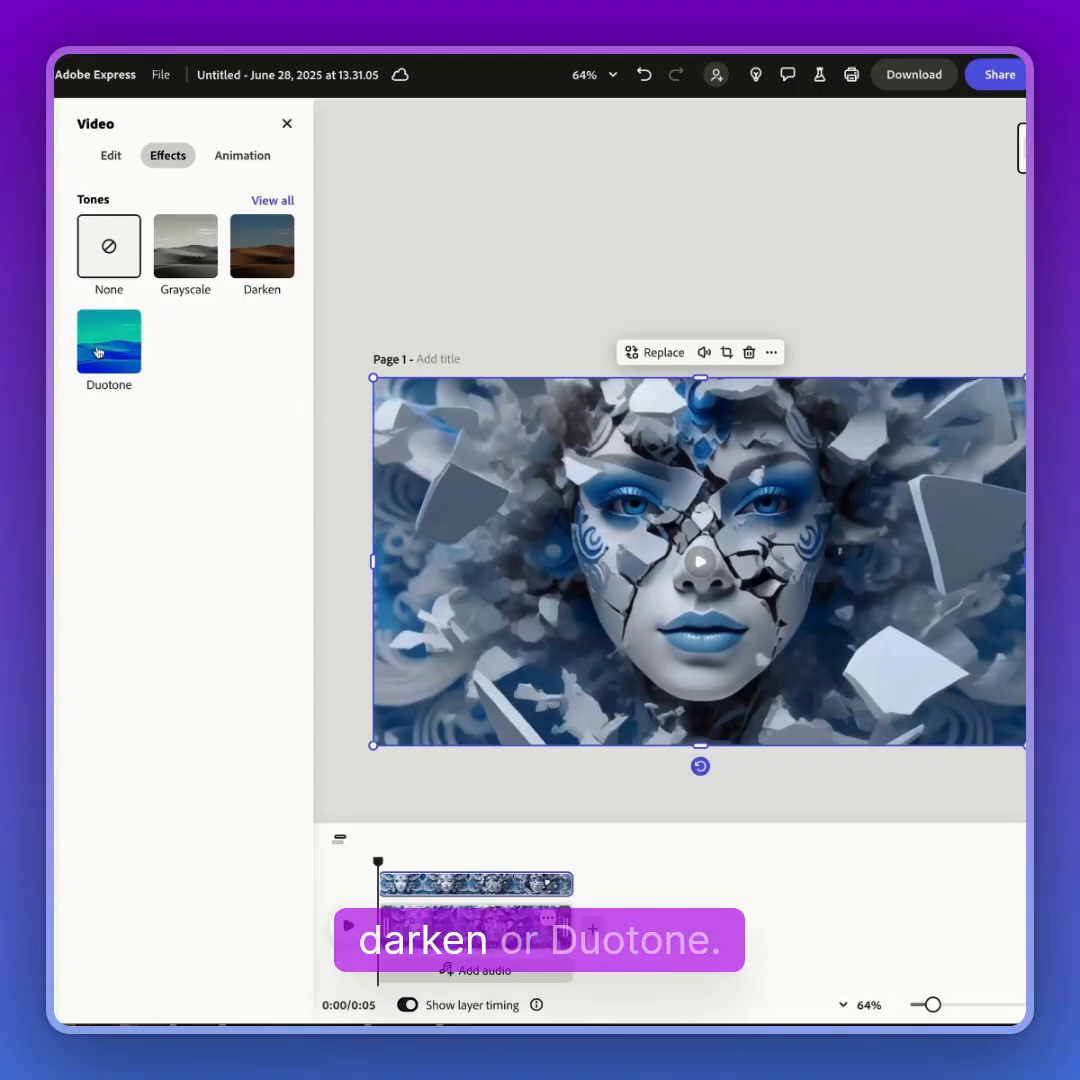
click(109, 156)
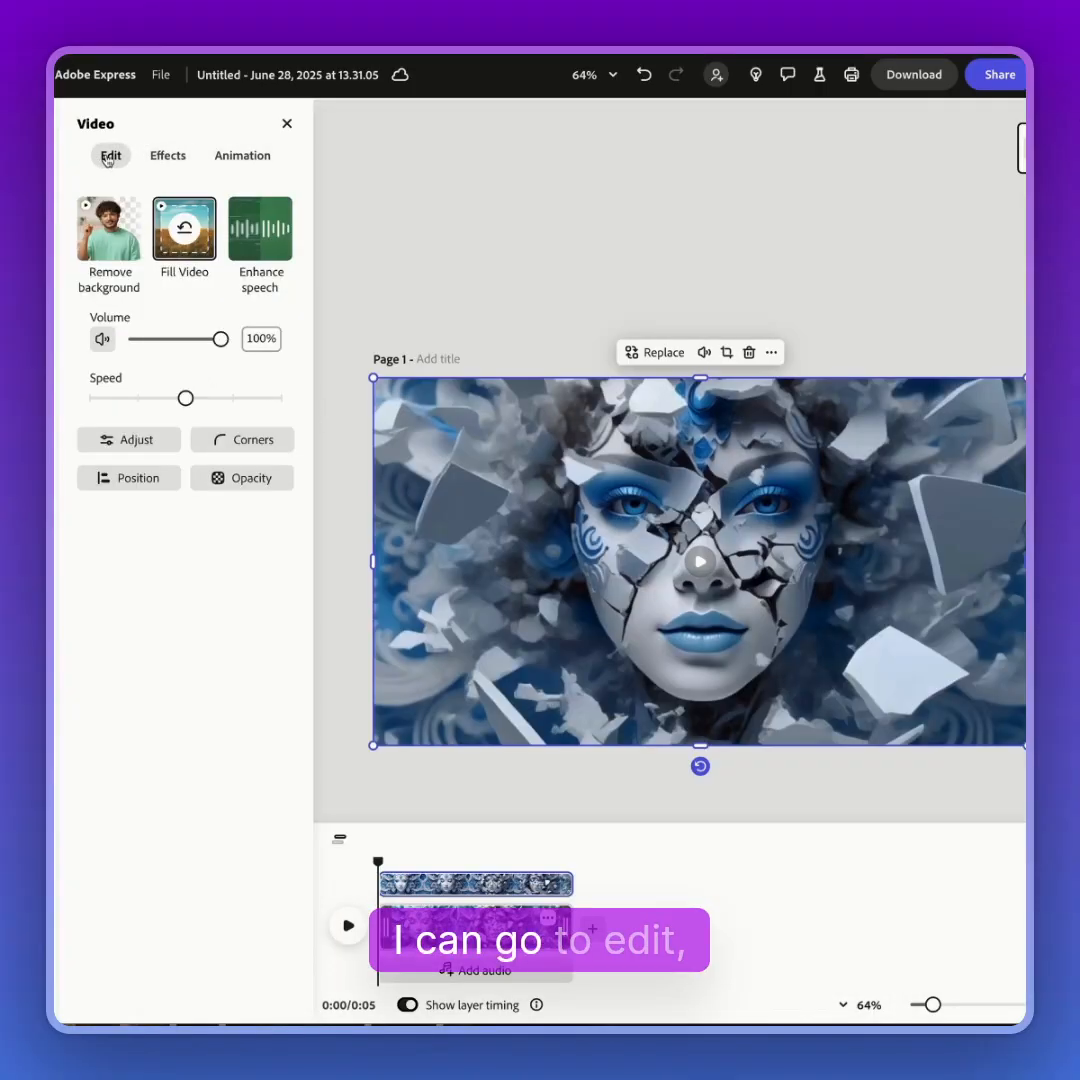
Step: Adjust the video's contrast to 28 and its saturation to 4
click(134, 440)
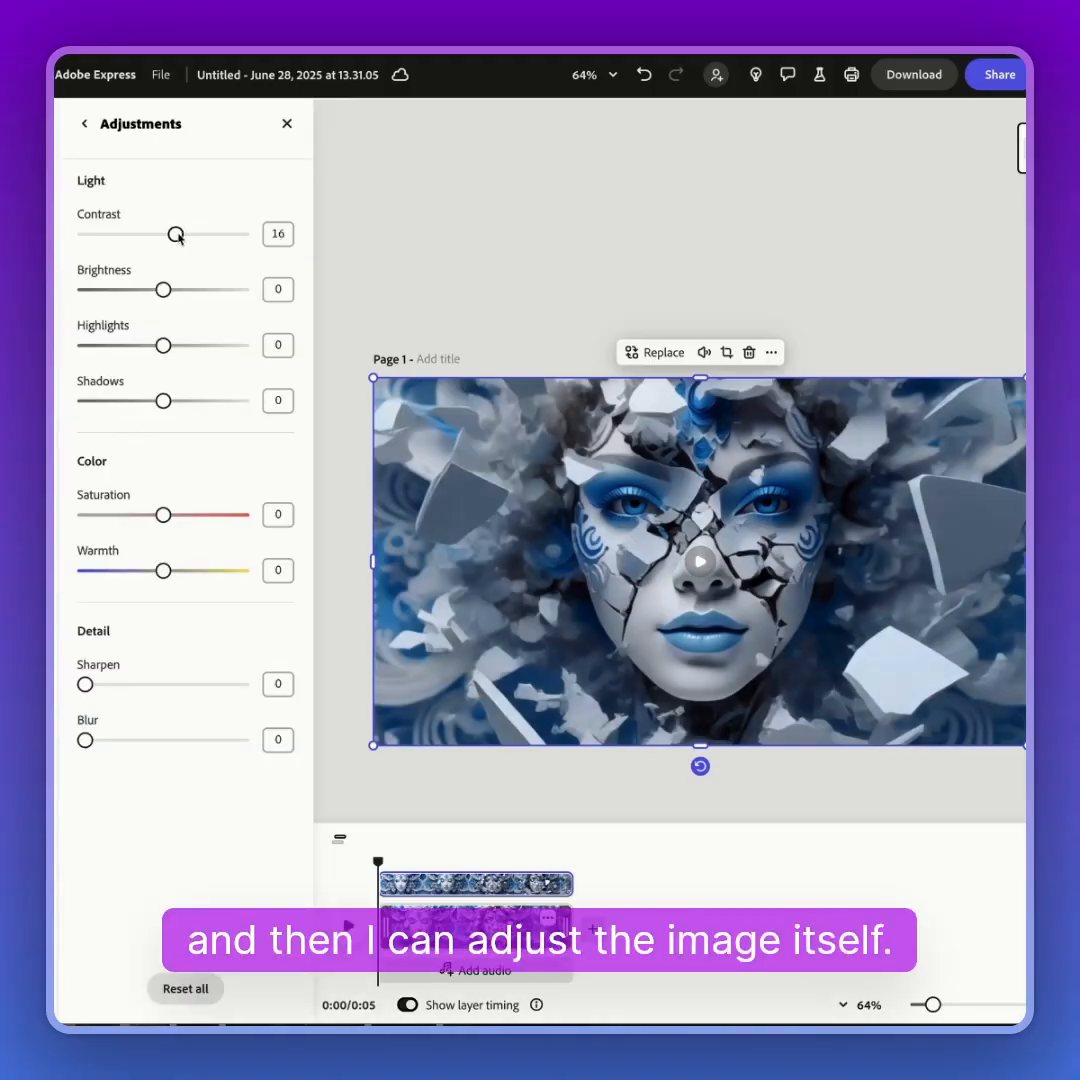
mouse_move(176, 234)
mouse_down()
mouse_move(200, 234)
mouse_move(185, 235)
mouse_up()
drag(193, 233, 187, 235)
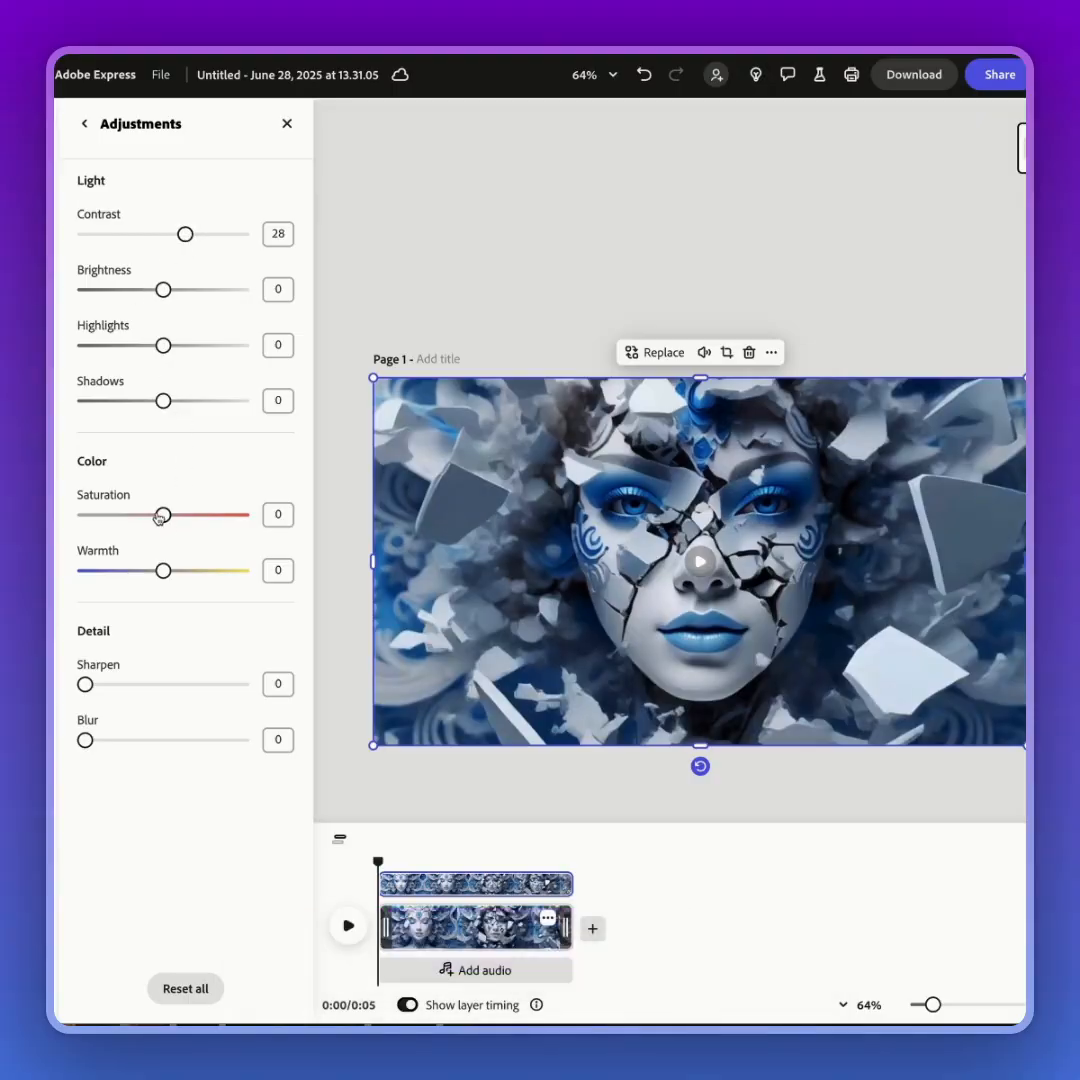
drag(158, 518, 168, 515)
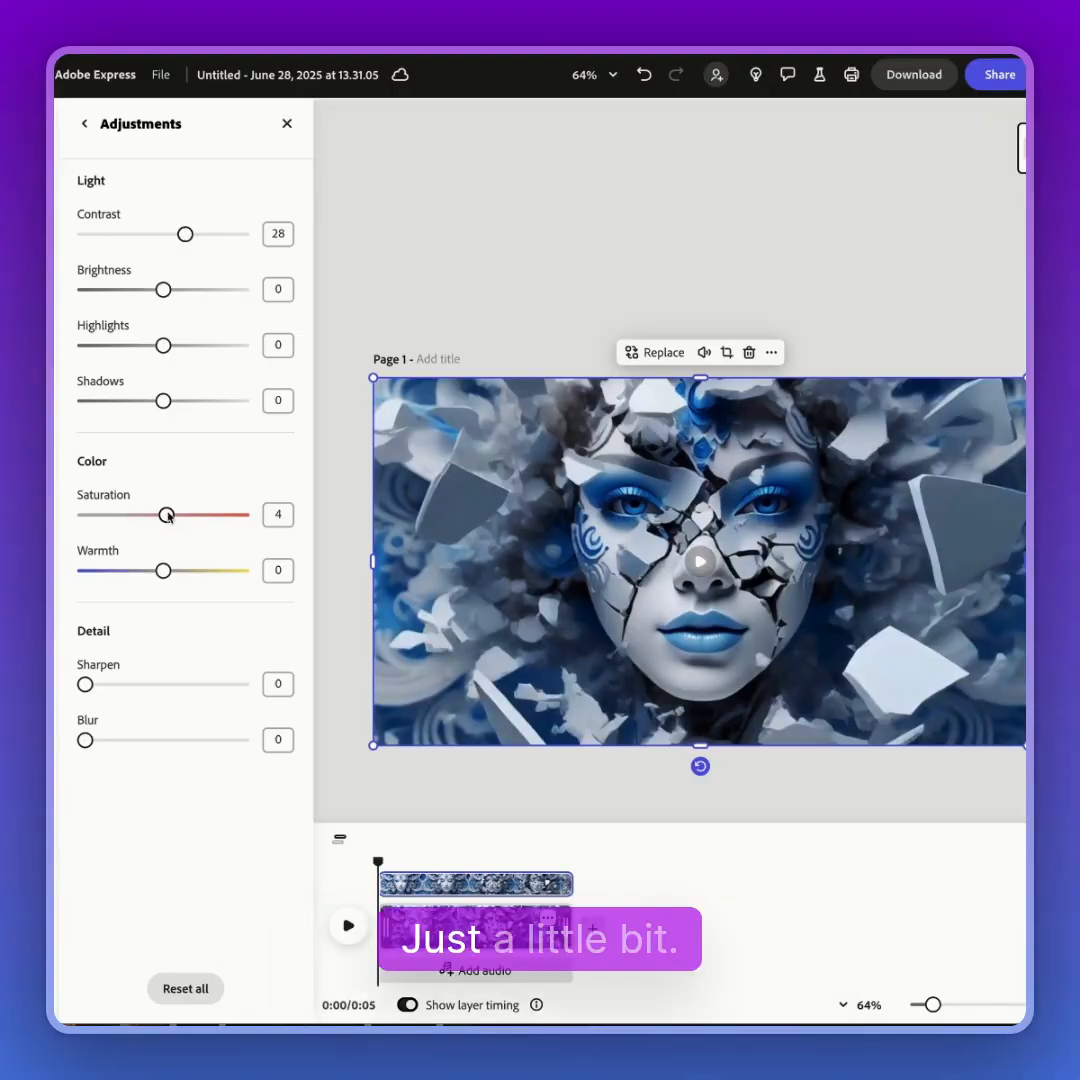
click(84, 123)
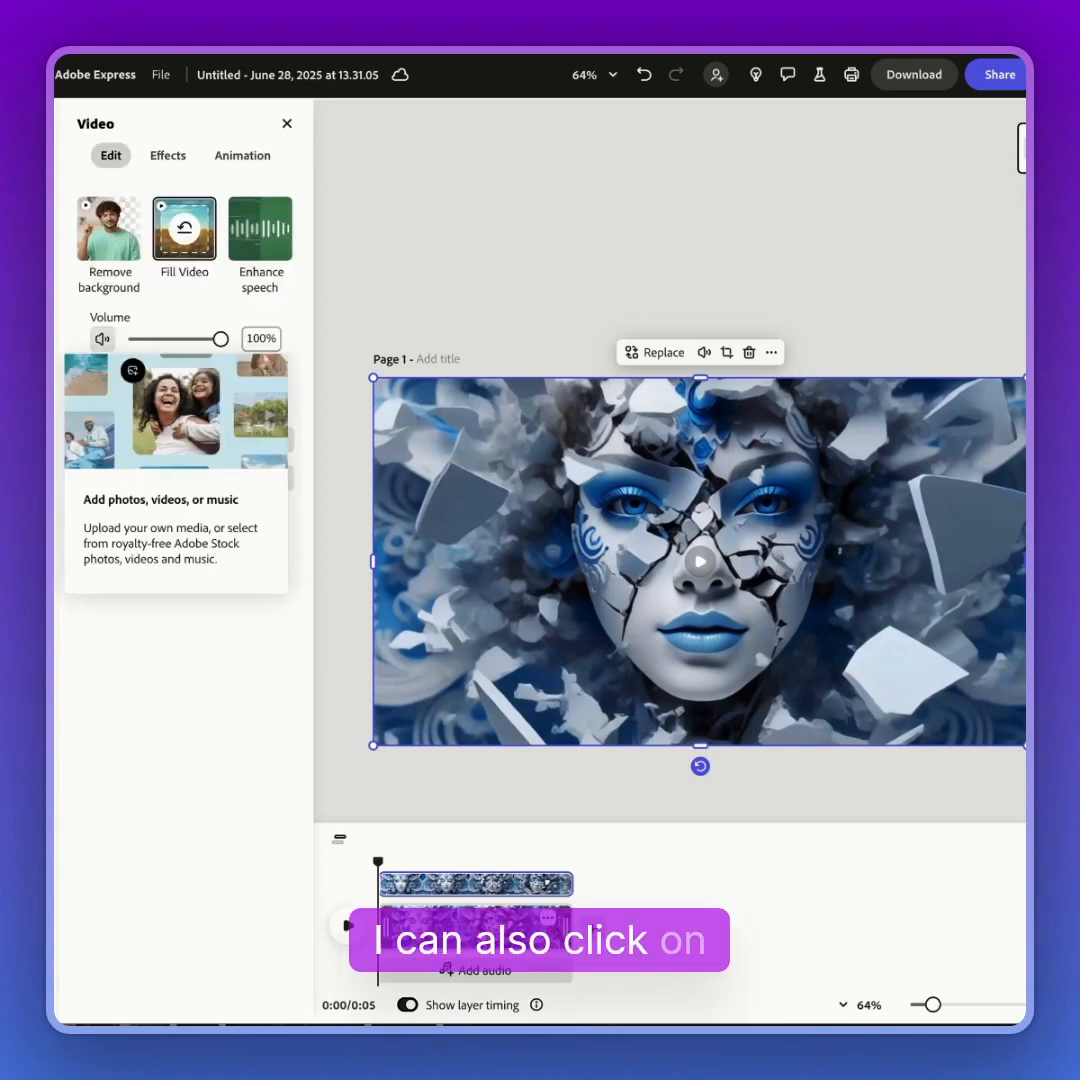
Step: Browse the text templates and view all designs in the Buttons category
click(54, 438)
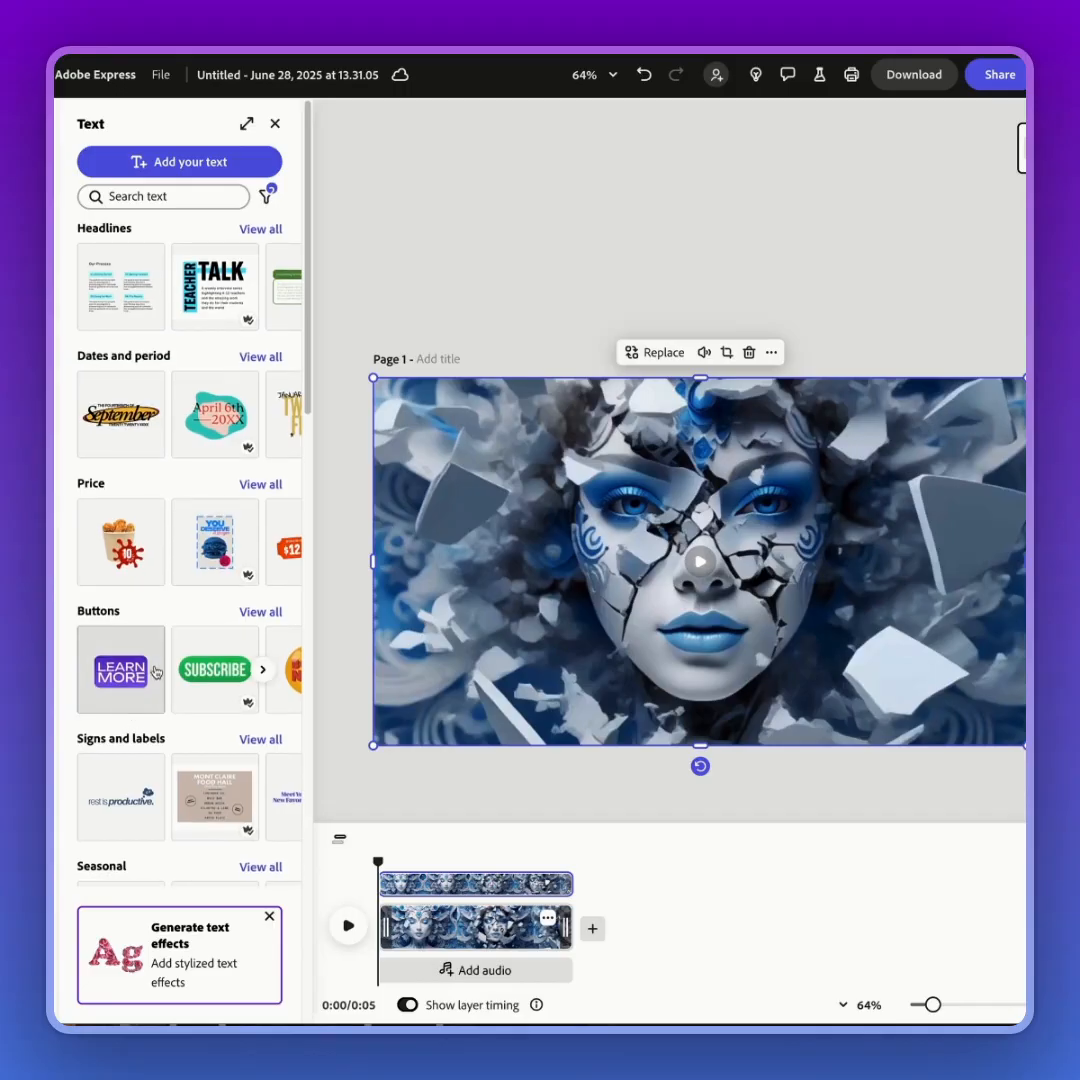
scroll(157, 650, down, 3)
click(260, 486)
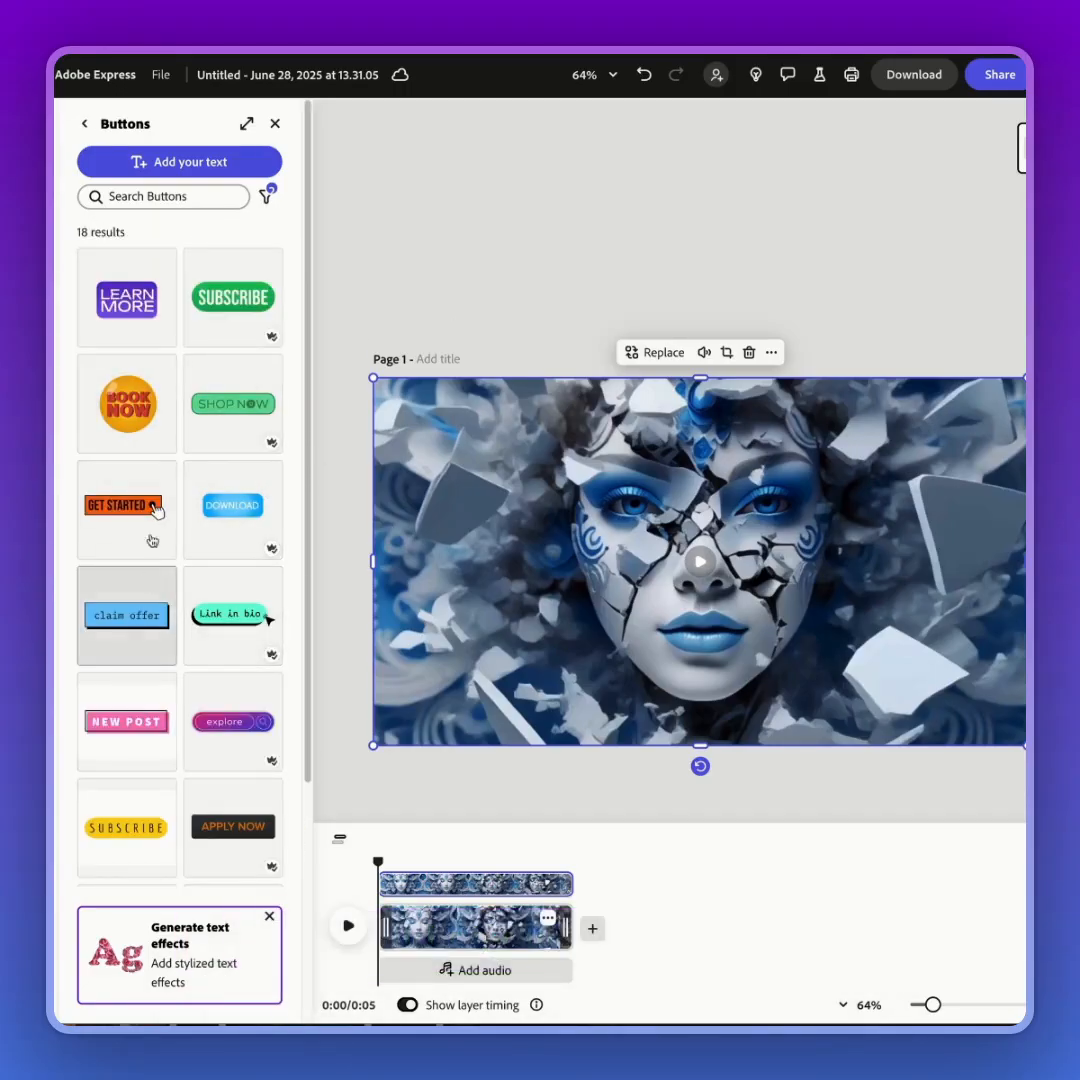
Step: Add the pink NEW POST button design to the page and place it in the lower-left corner of the video
scroll(150, 700, down, 1)
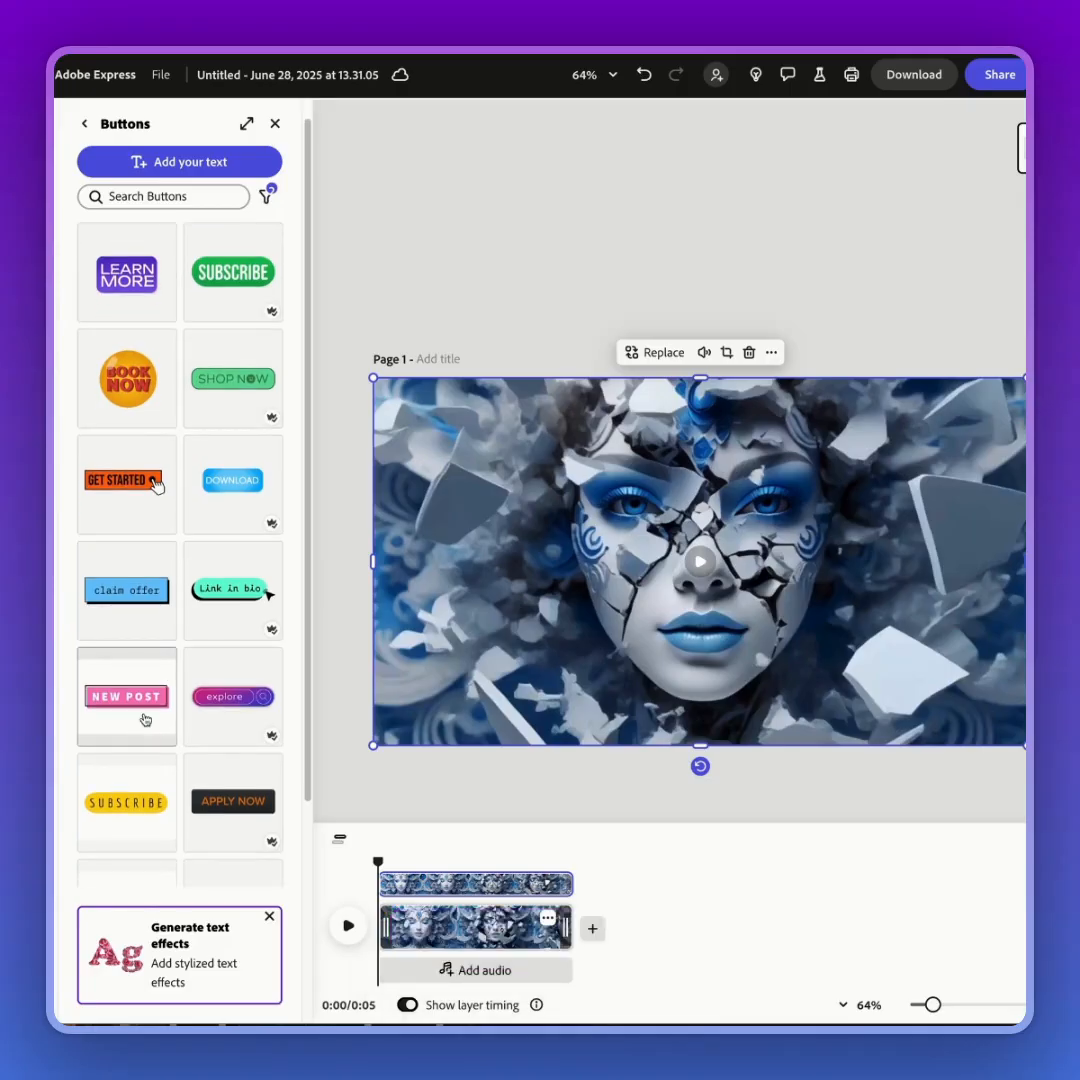
click(138, 707)
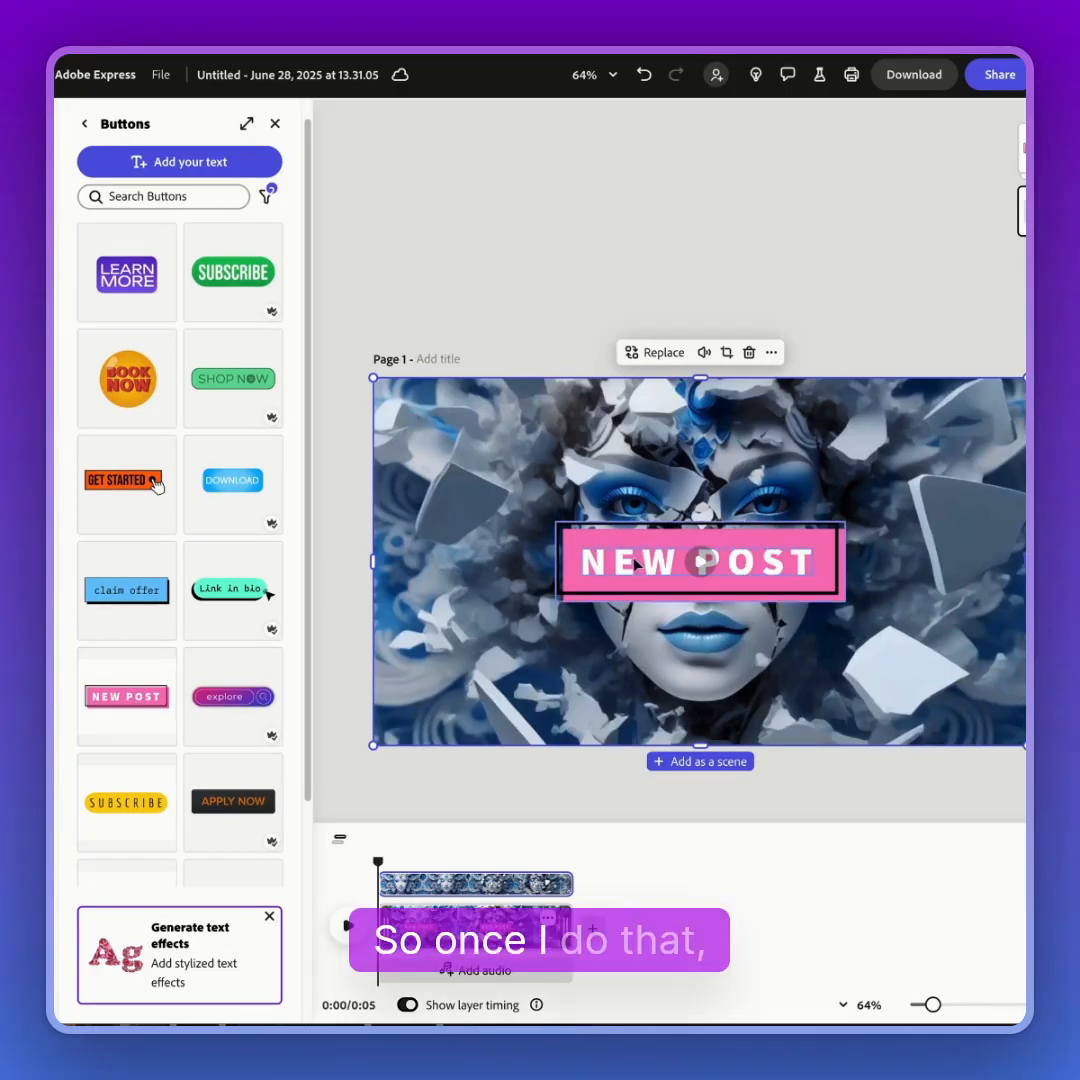
drag(569, 594, 559, 608)
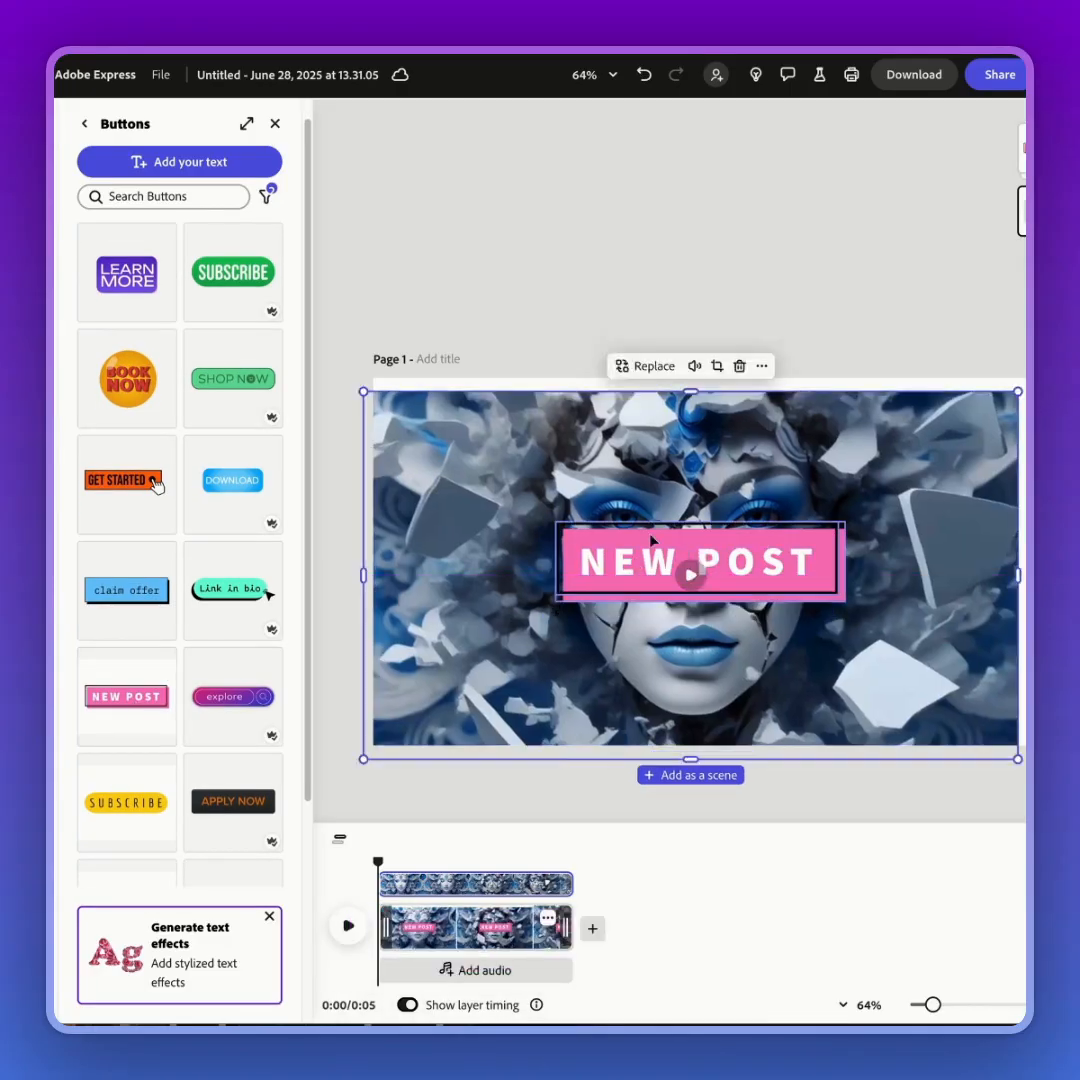
key(super+z)
click(588, 547)
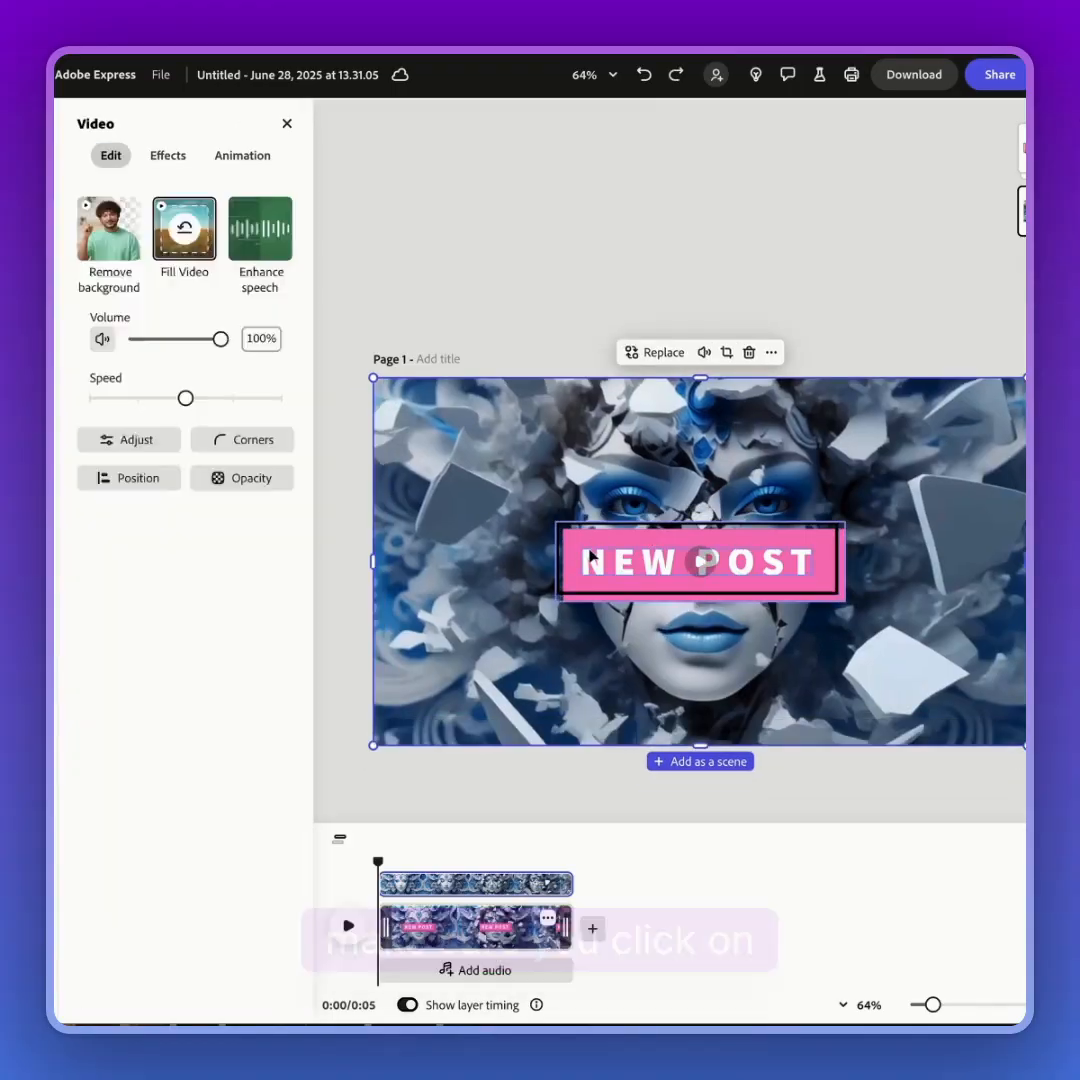
drag(587, 545, 397, 626)
click(499, 687)
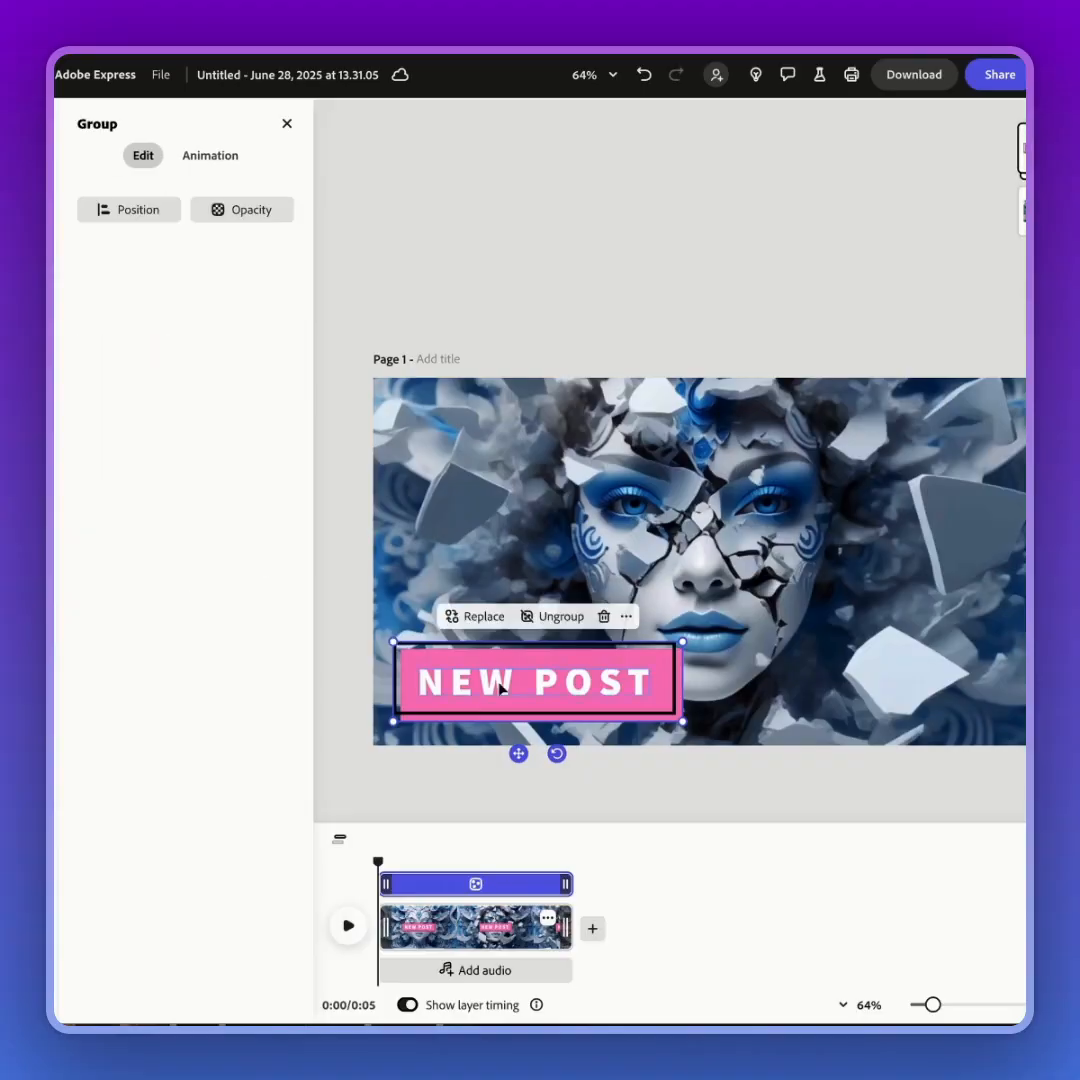
Step: Replace the NEW POST wording on the pink button with "Adobe Fireflyinto Adobe Express"
double_click(527, 685)
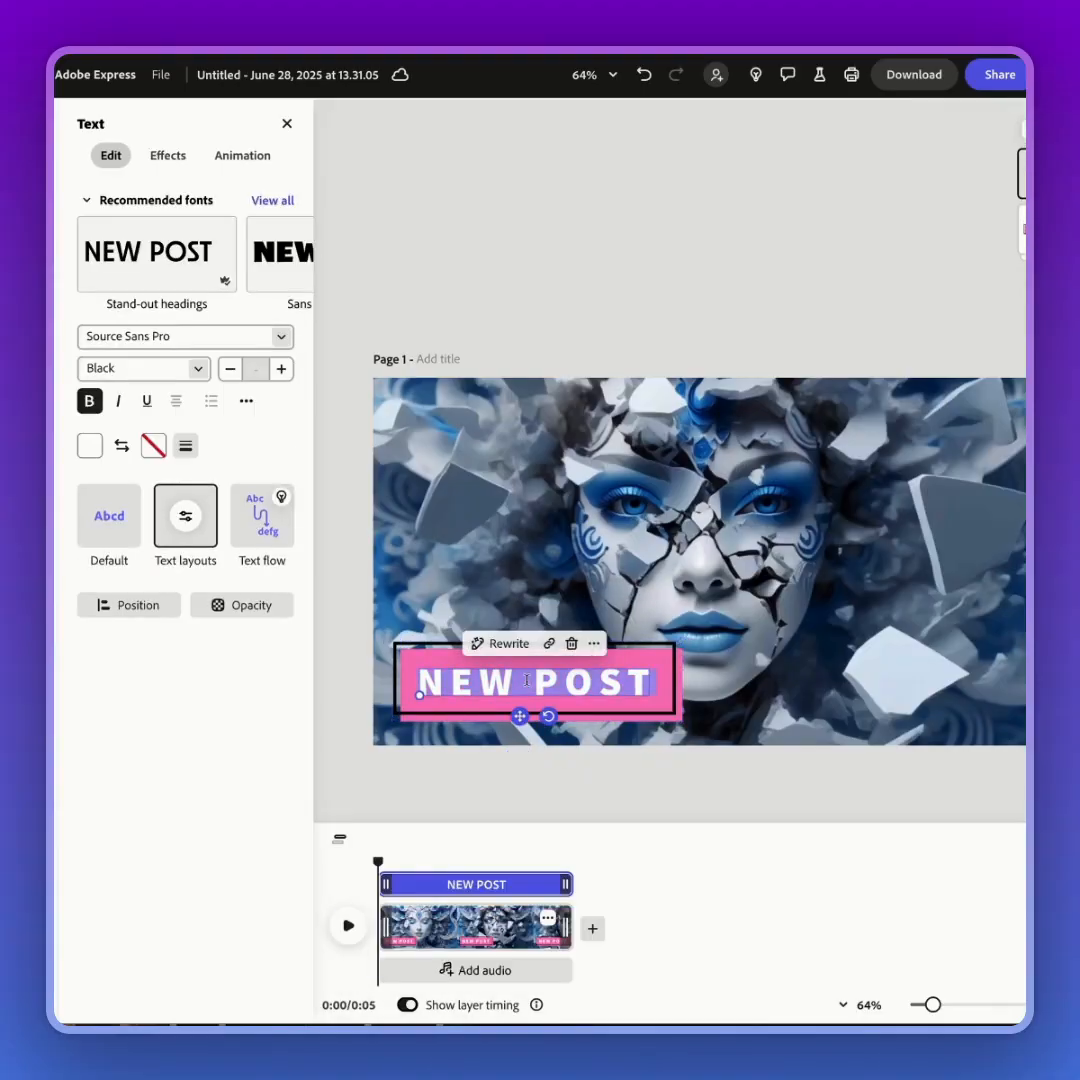
text(Af)
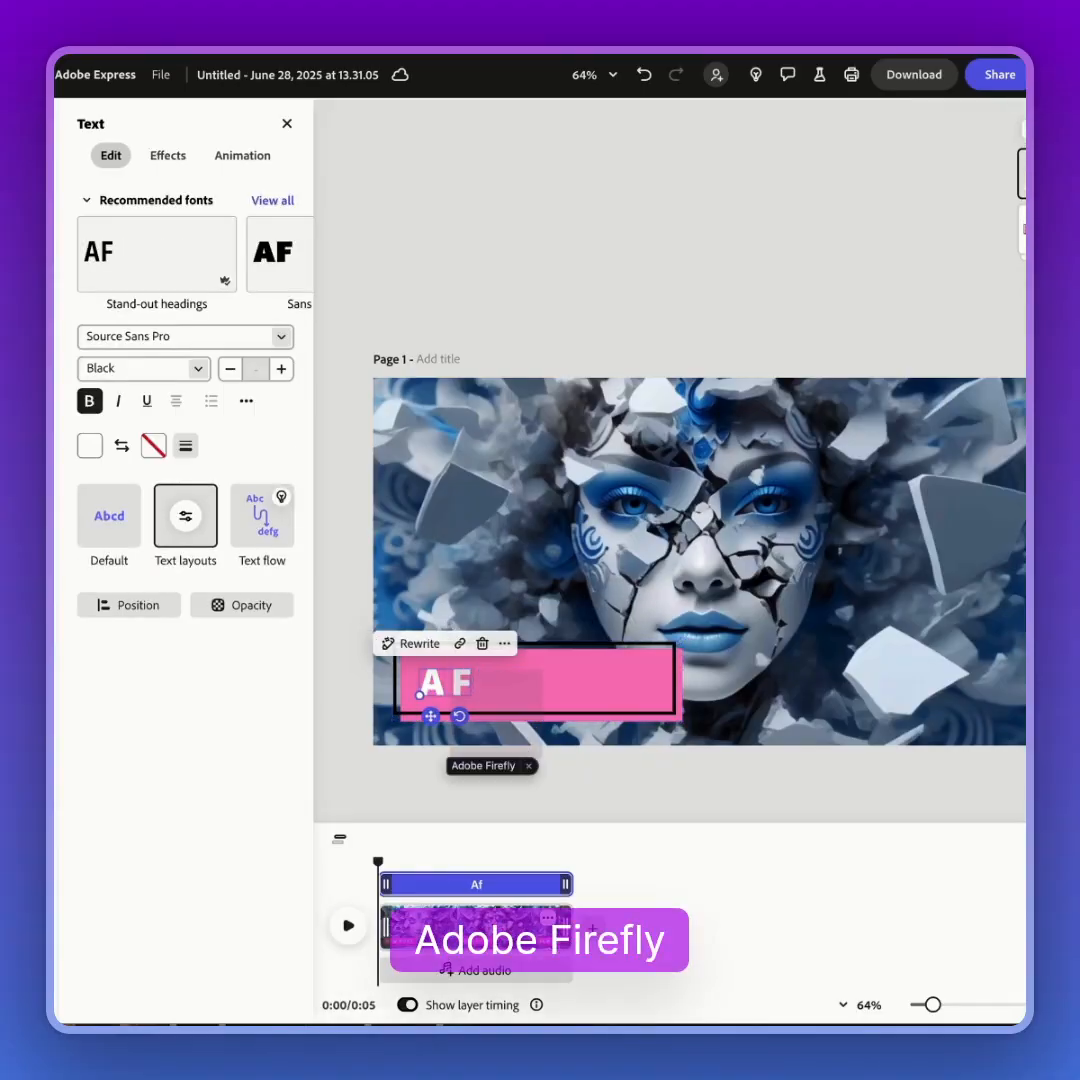
key(space)
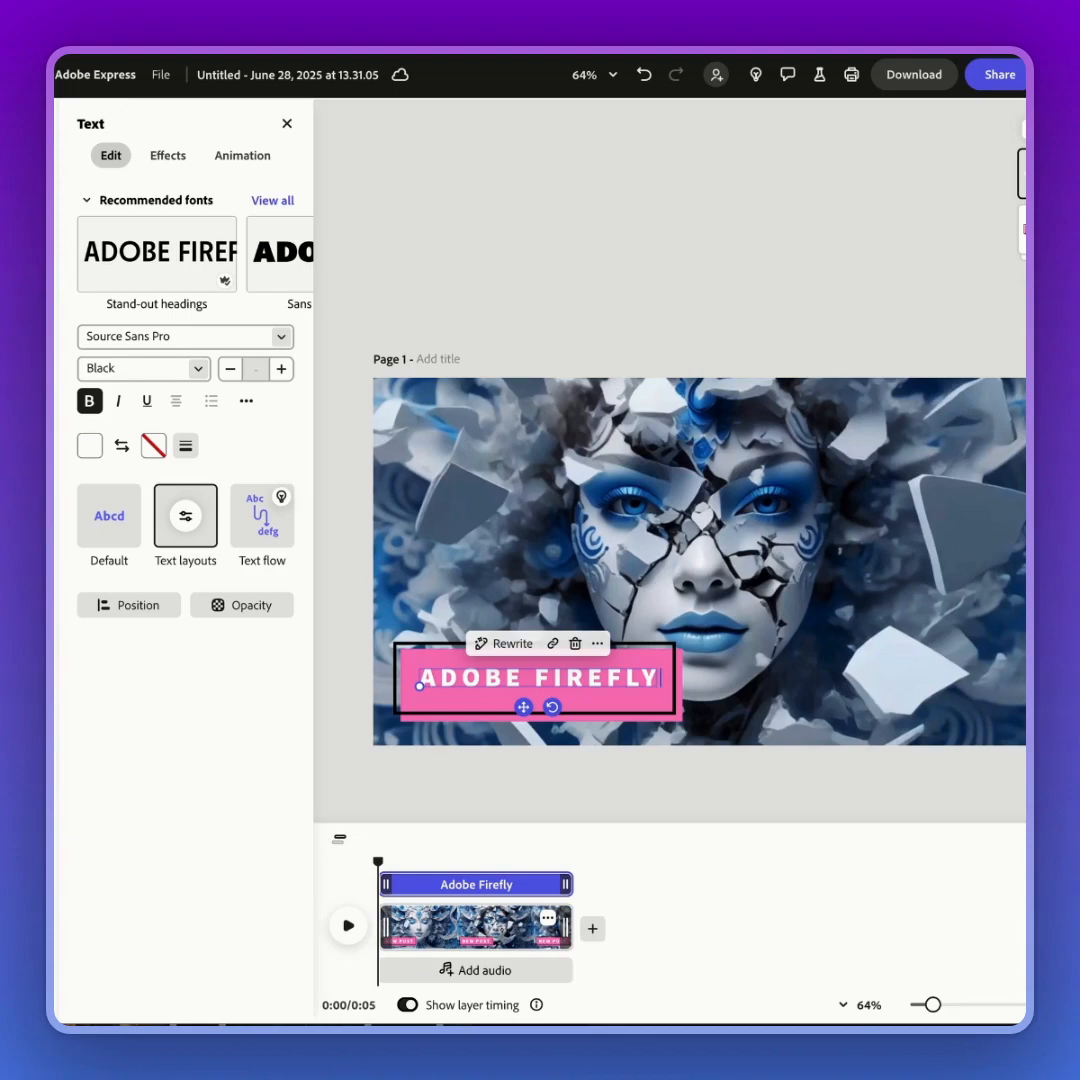
text(into)
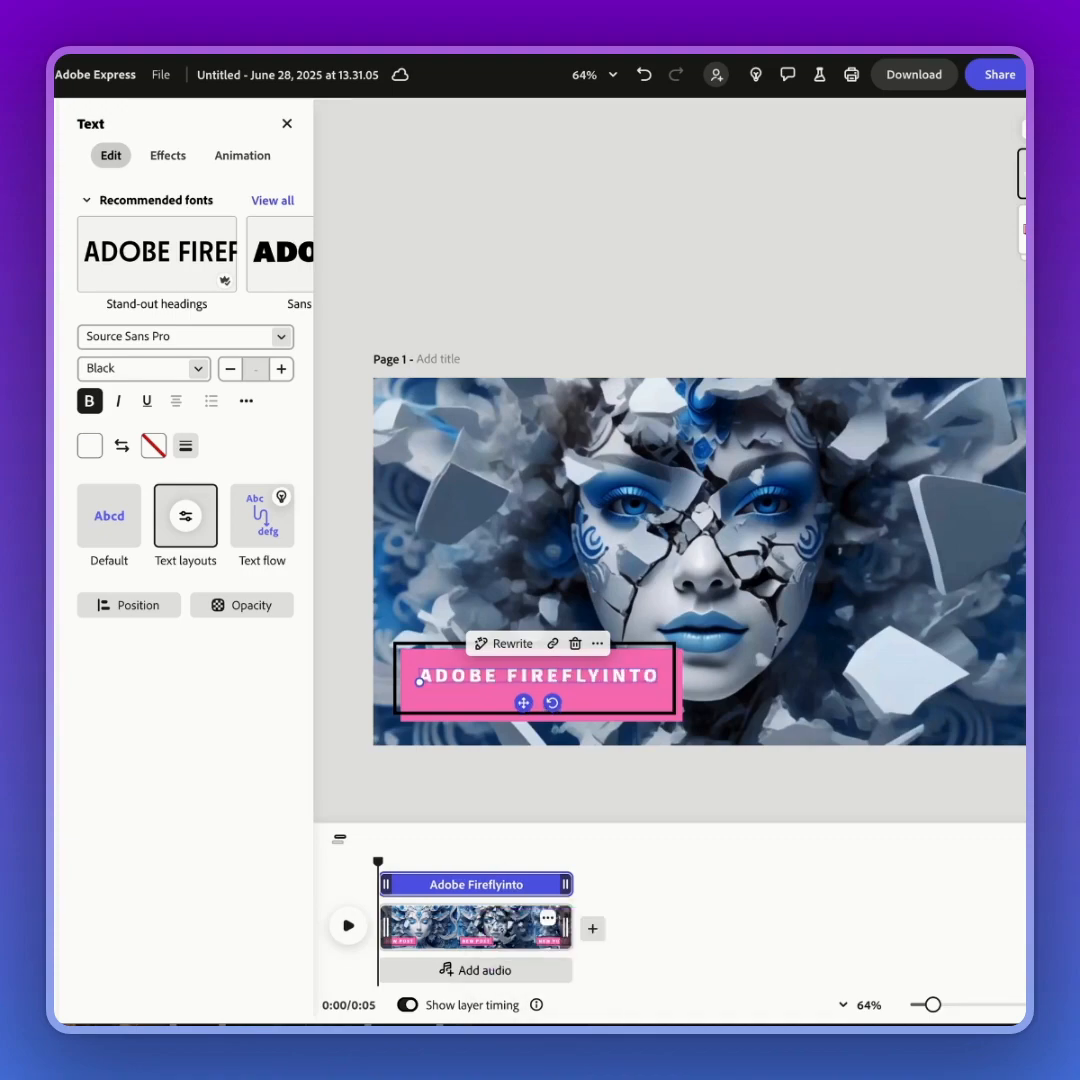
text( ae)
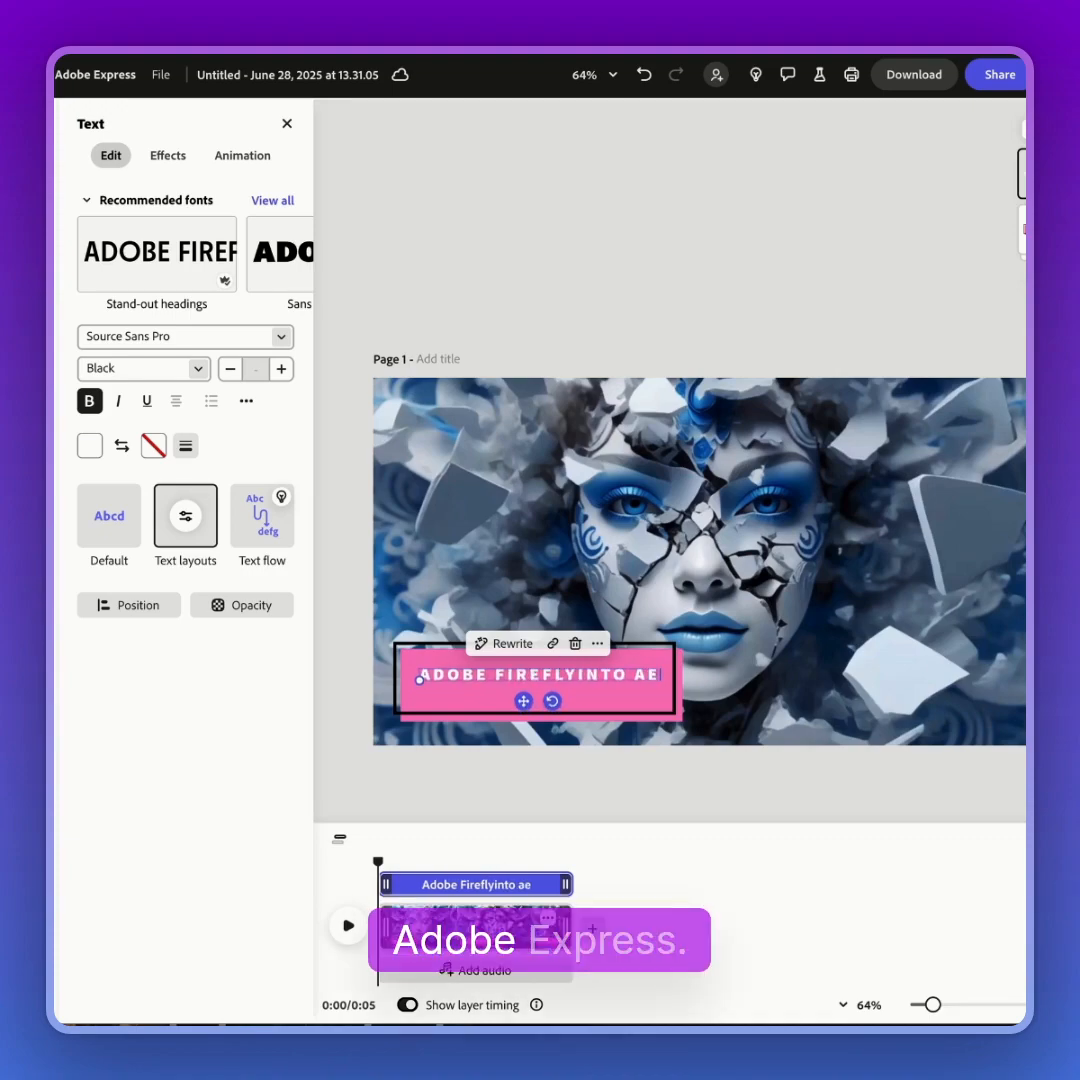
key(space)
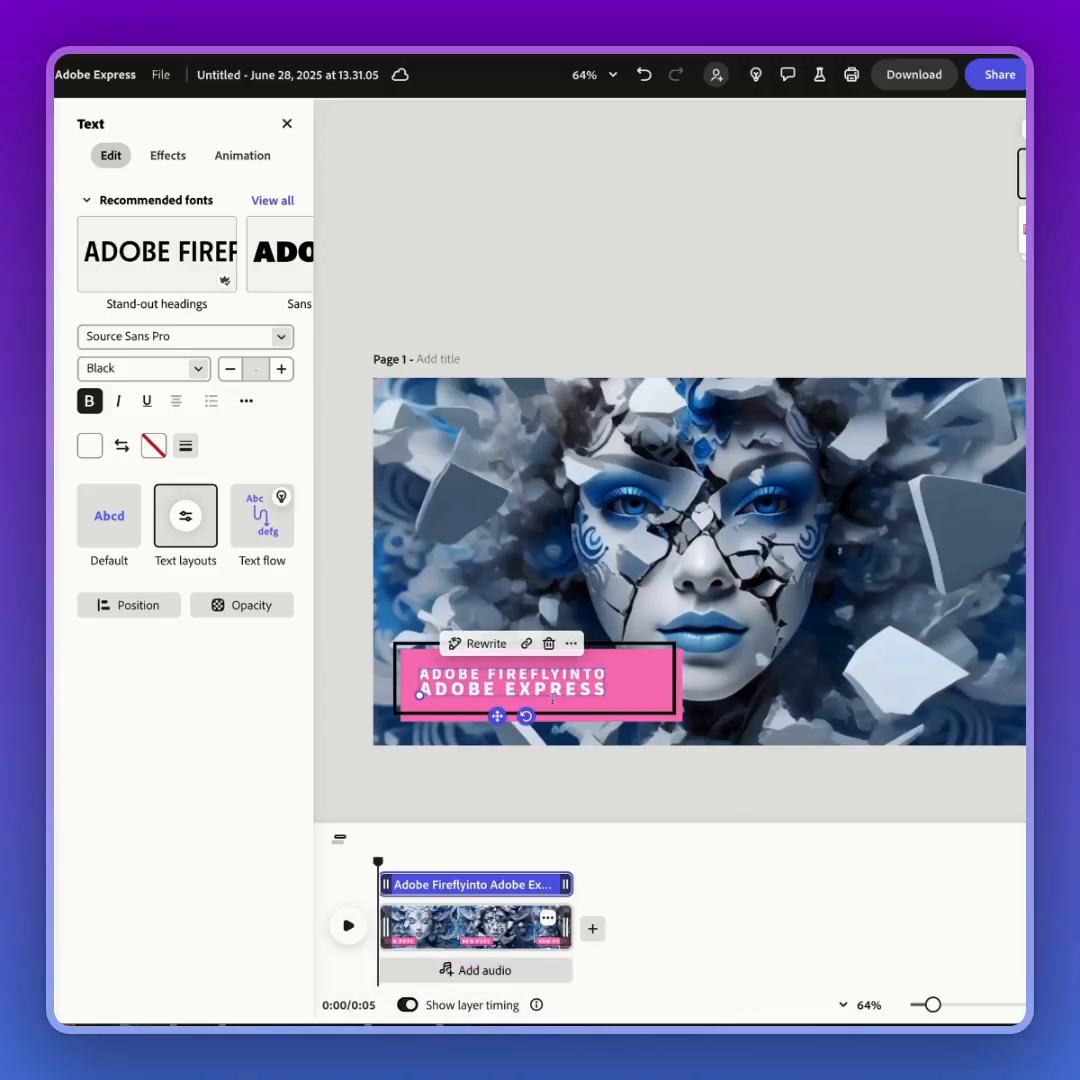
click(470, 747)
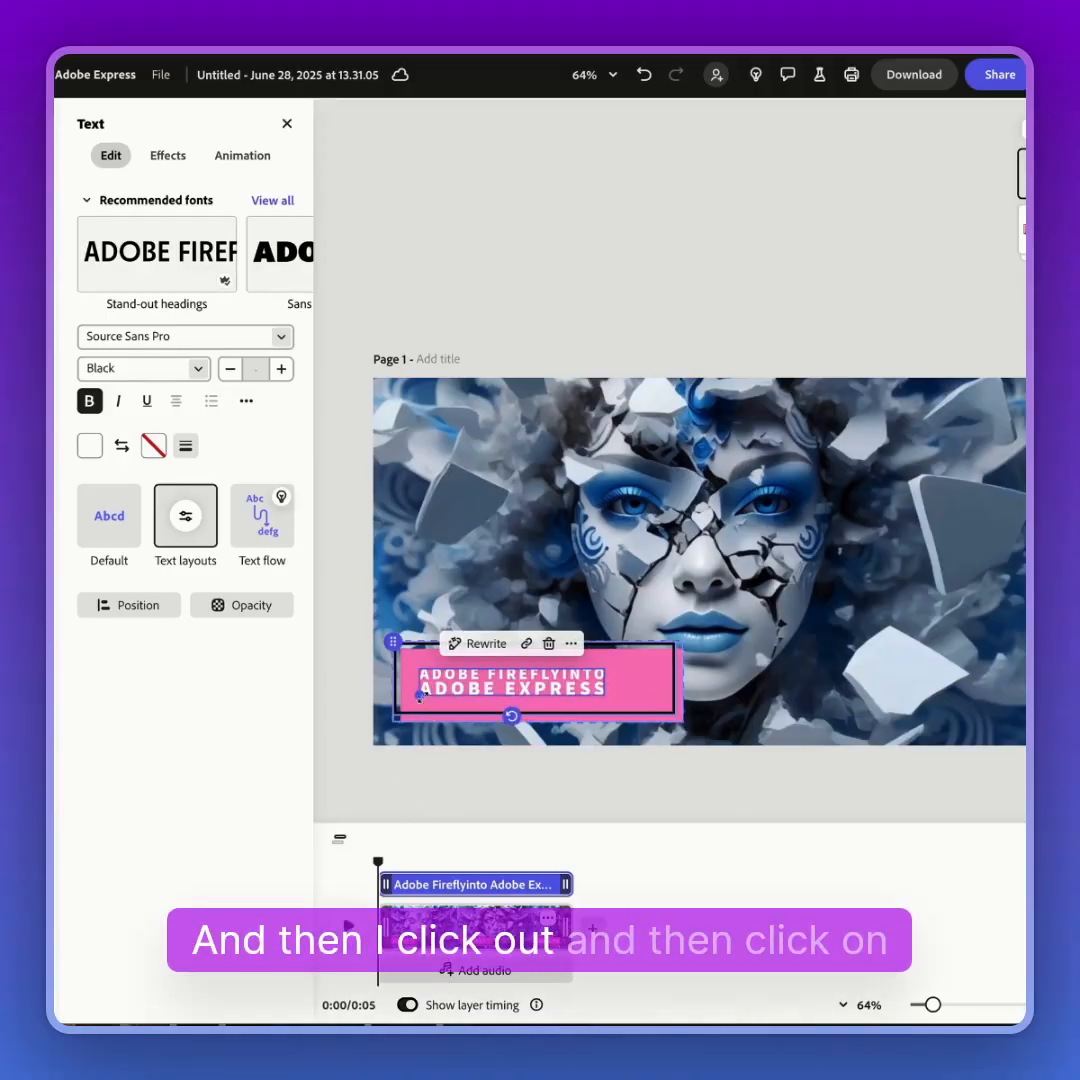
Step: Enlarge the two-line text slightly and centre it inside the pink button
drag(420, 697, 411, 696)
drag(600, 686, 626, 682)
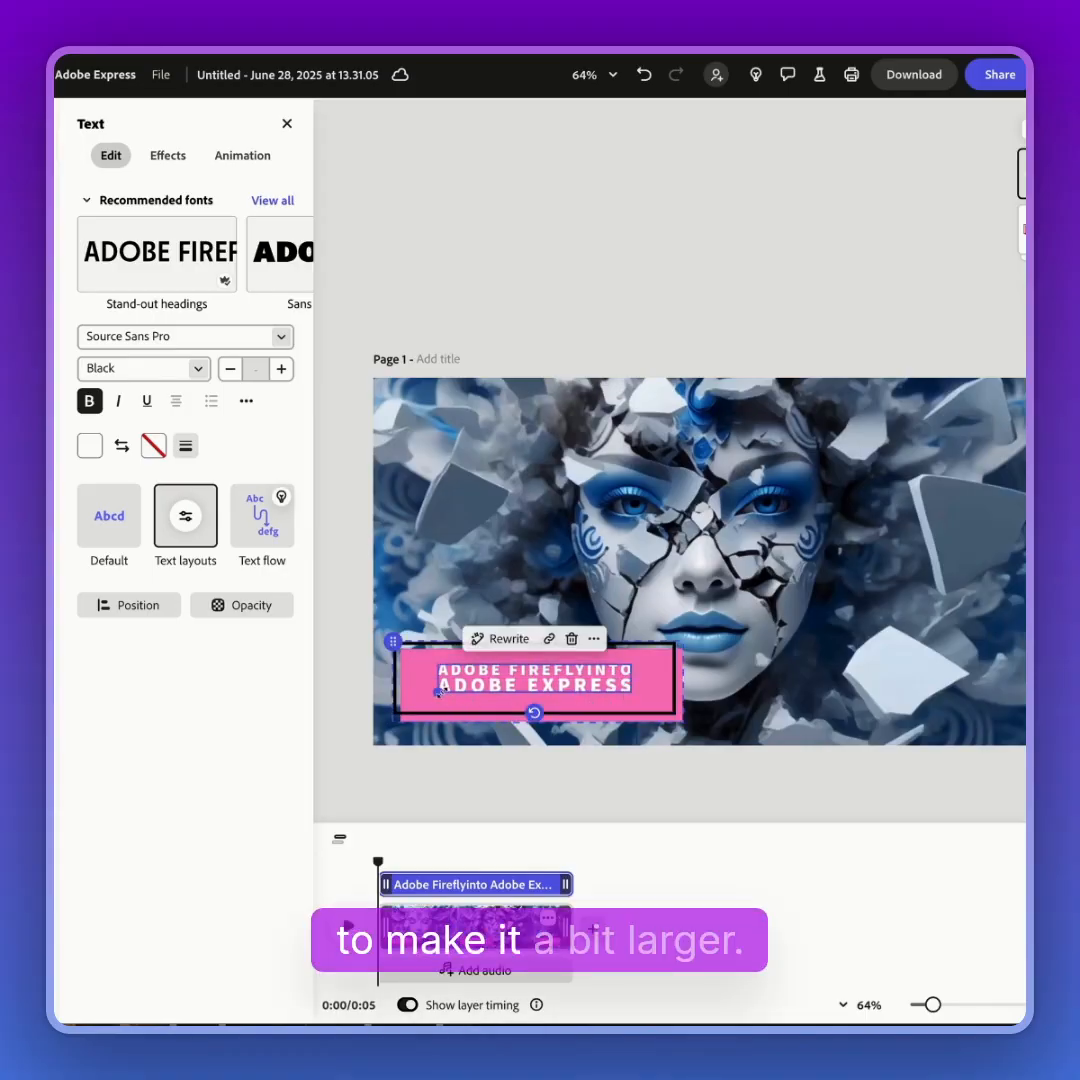
drag(437, 692, 412, 696)
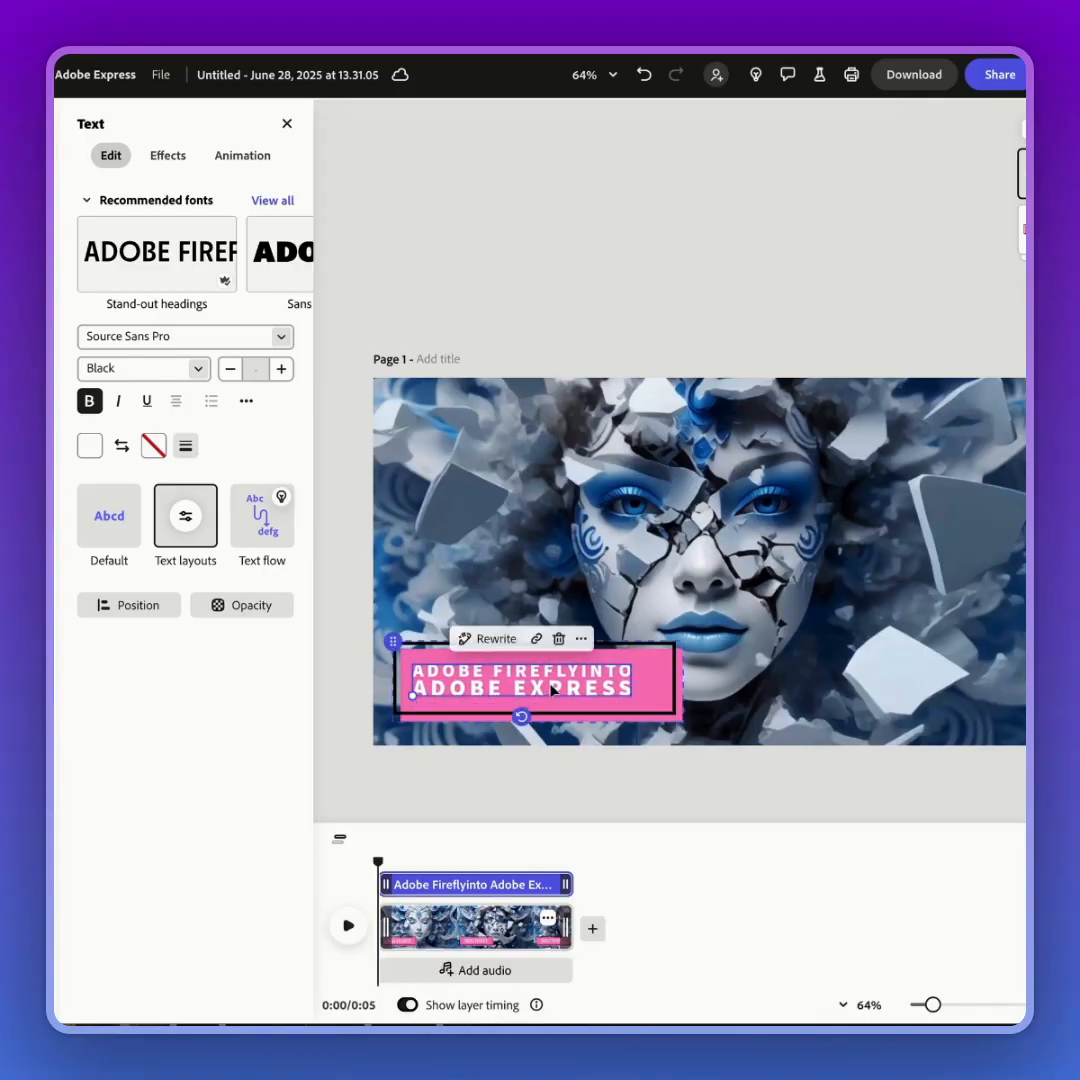
mouse_move(551, 689)
mouse_down()
mouse_move(579, 685)
mouse_move(564, 694)
mouse_up()
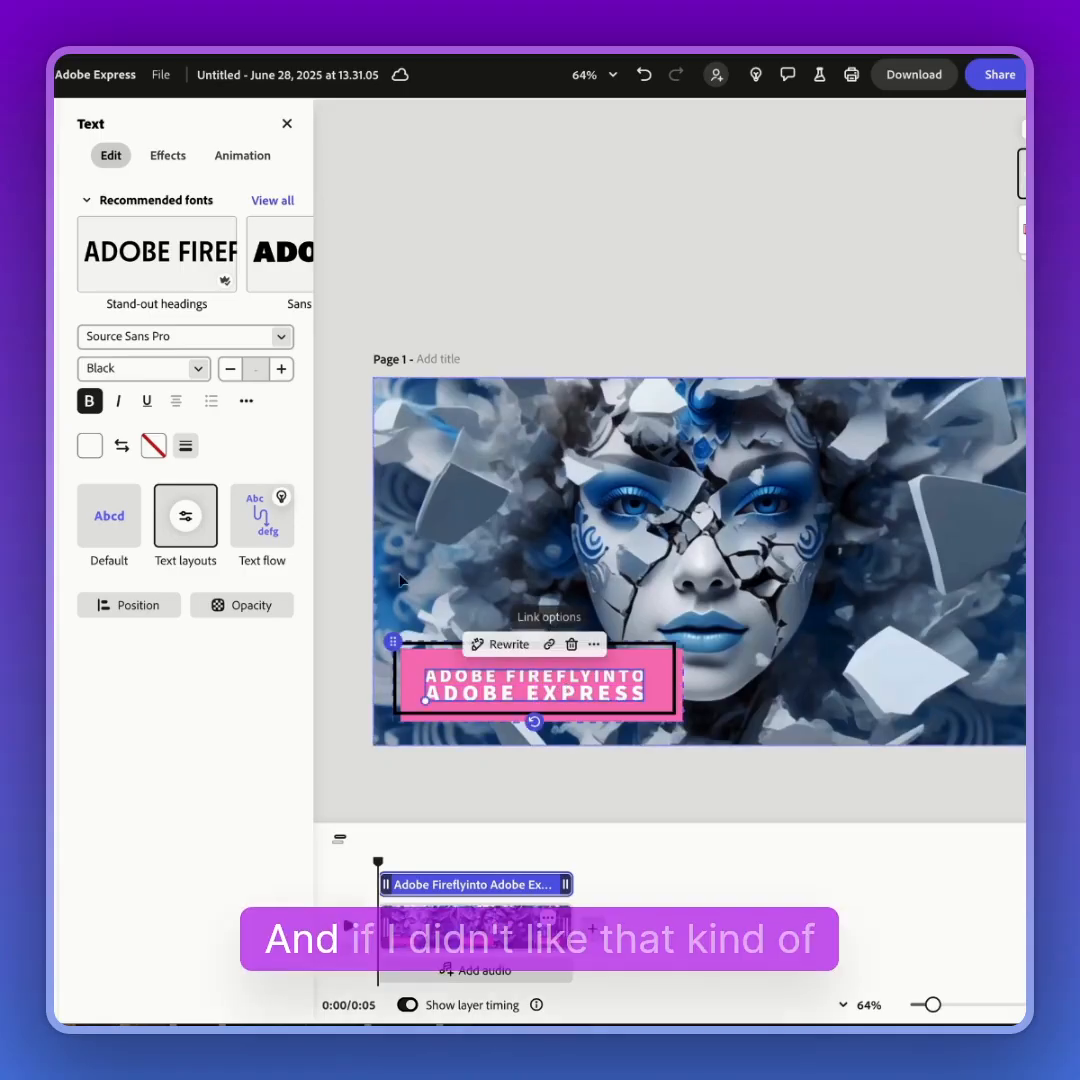
Step: Review the text layout options with Dynamic selected and try resizing the text inside the pink button
click(186, 518)
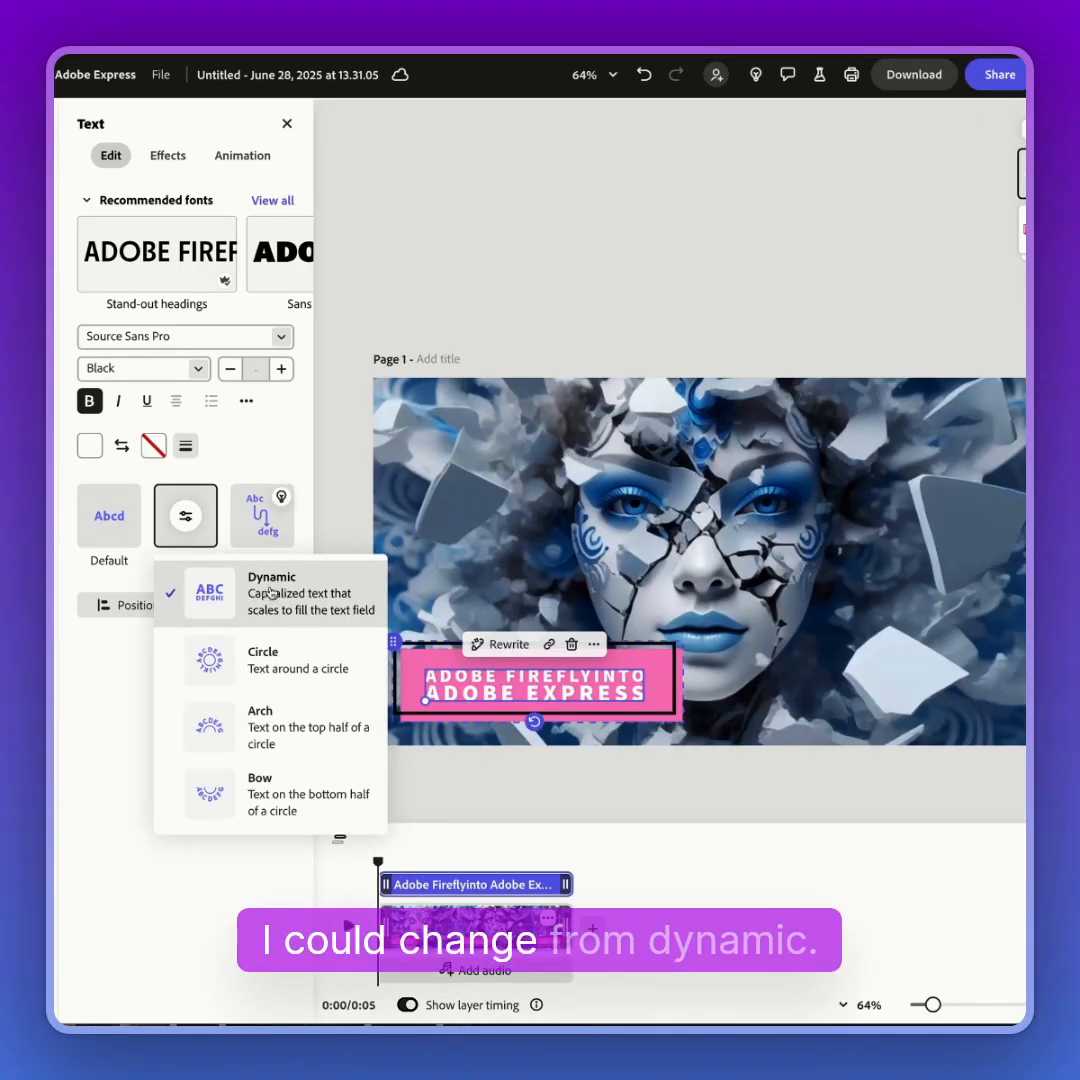
click(276, 597)
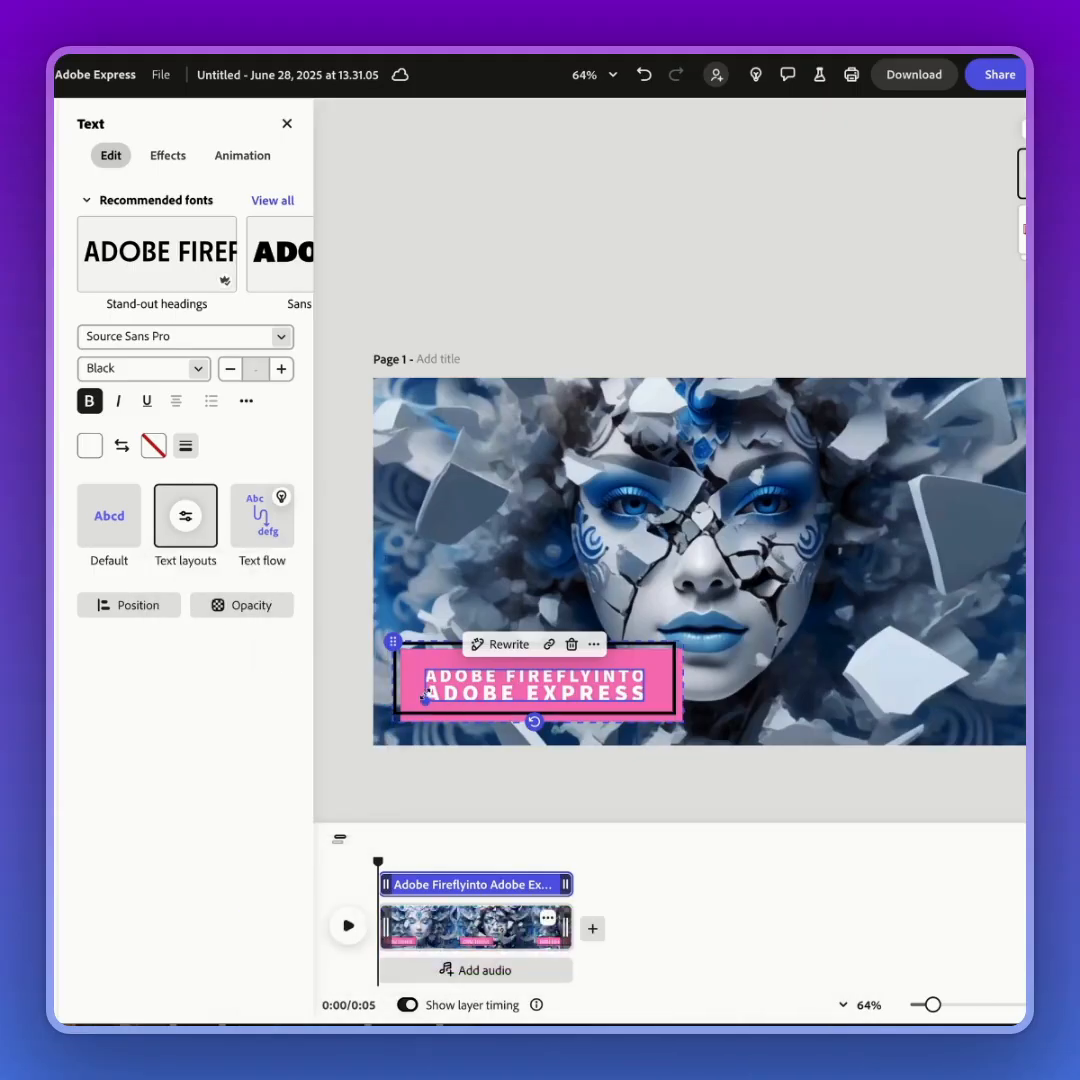
drag(425, 699, 563, 697)
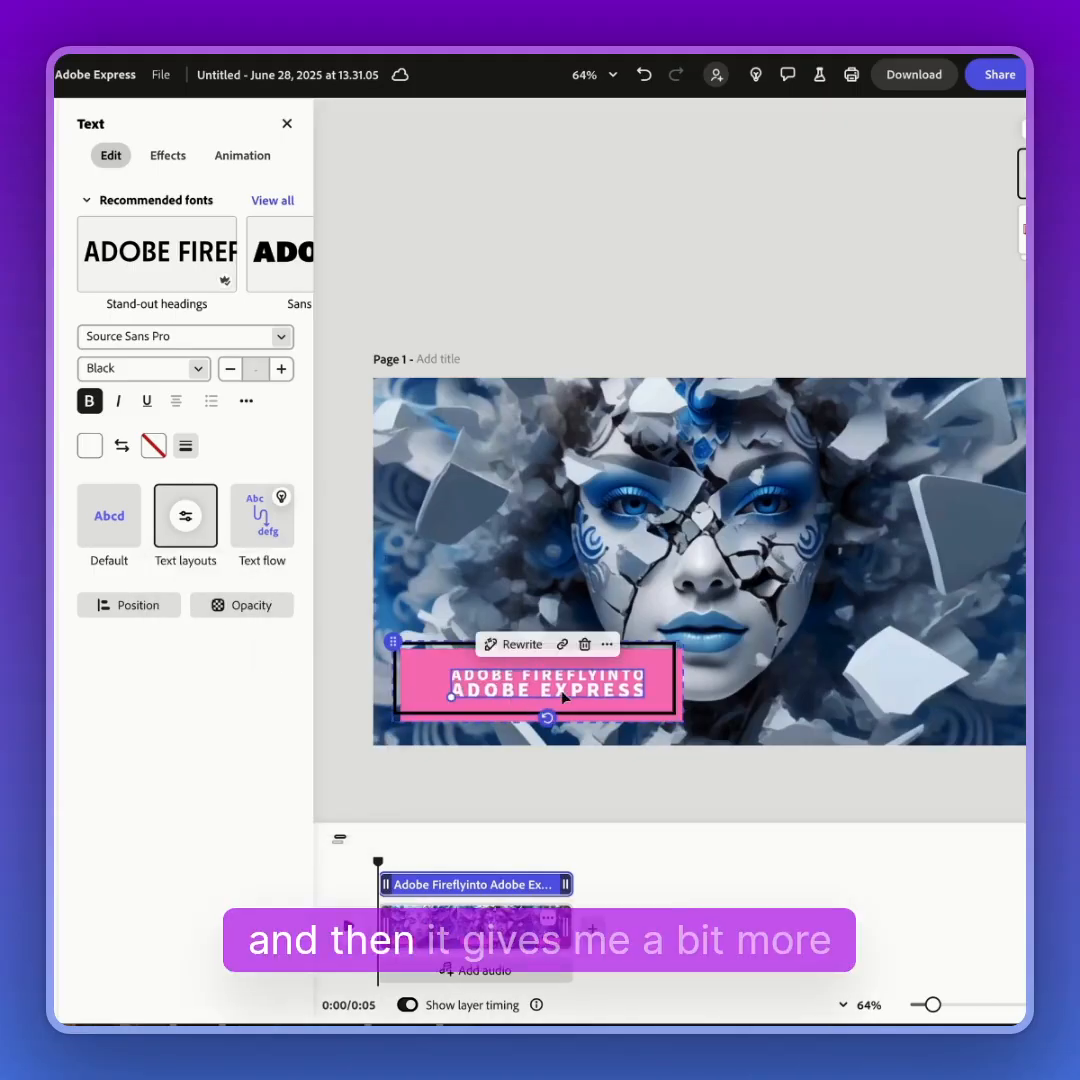
mouse_move(449, 699)
mouse_down()
mouse_move(418, 698)
mouse_move(452, 697)
mouse_up()
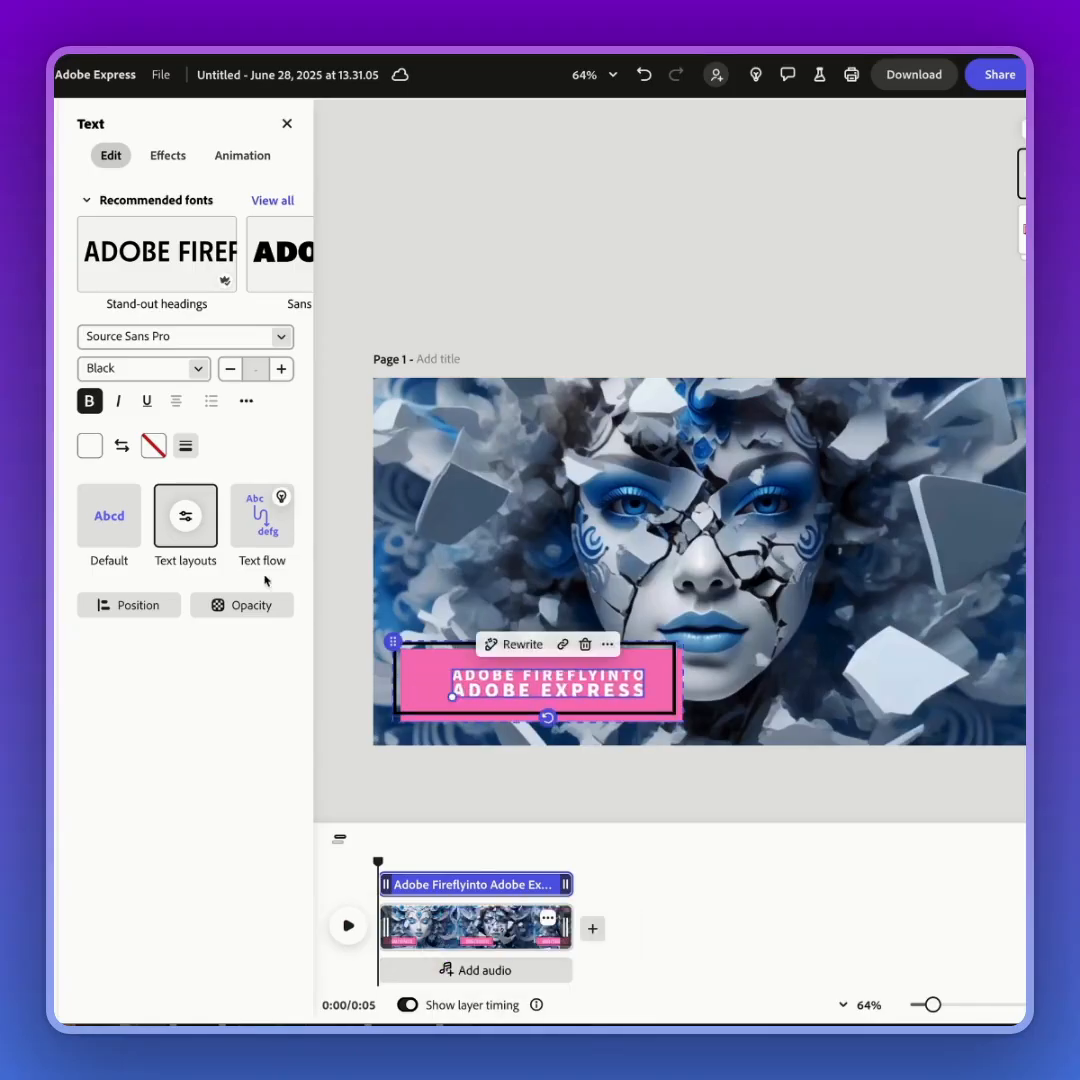
click(186, 518)
click(234, 606)
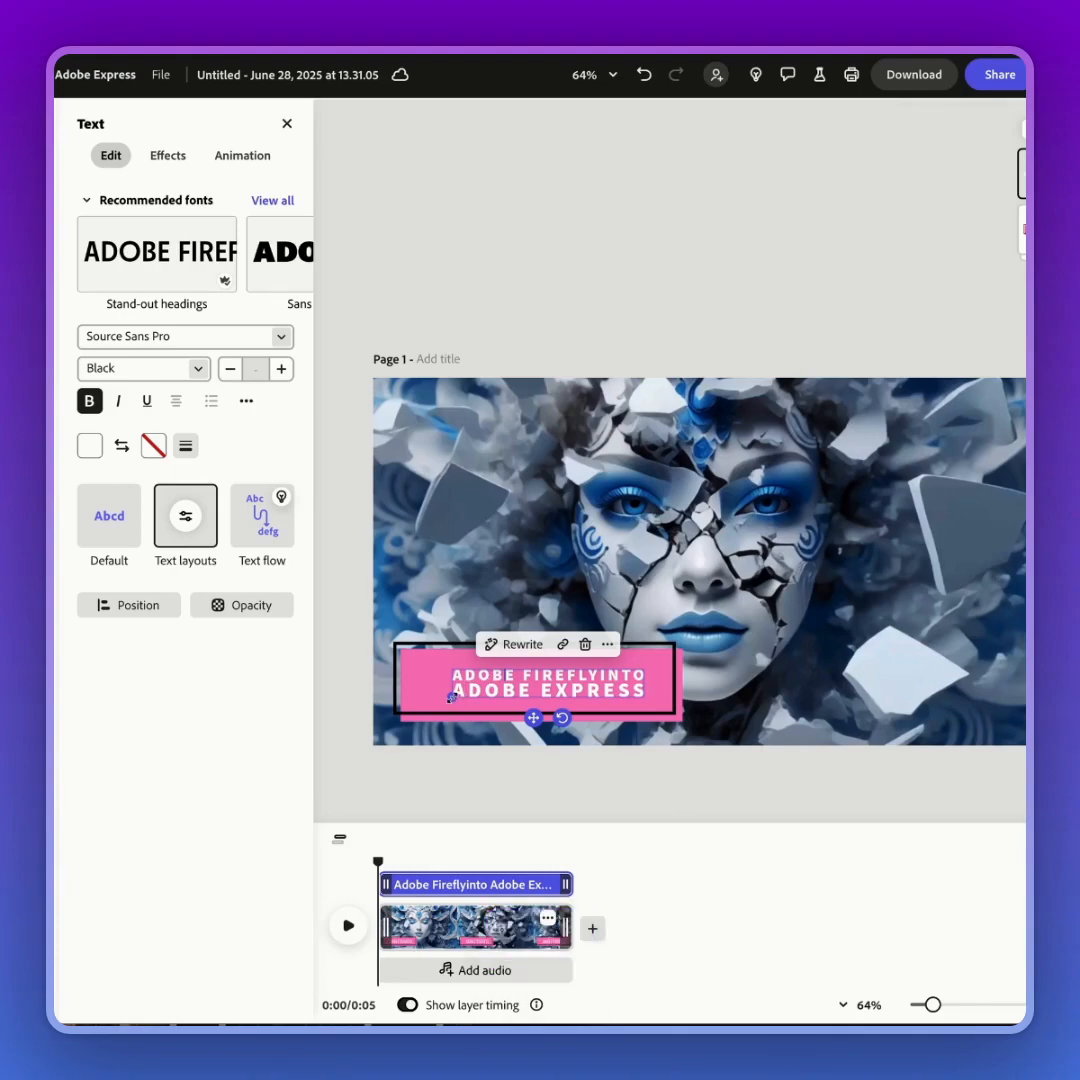
drag(451, 697, 423, 693)
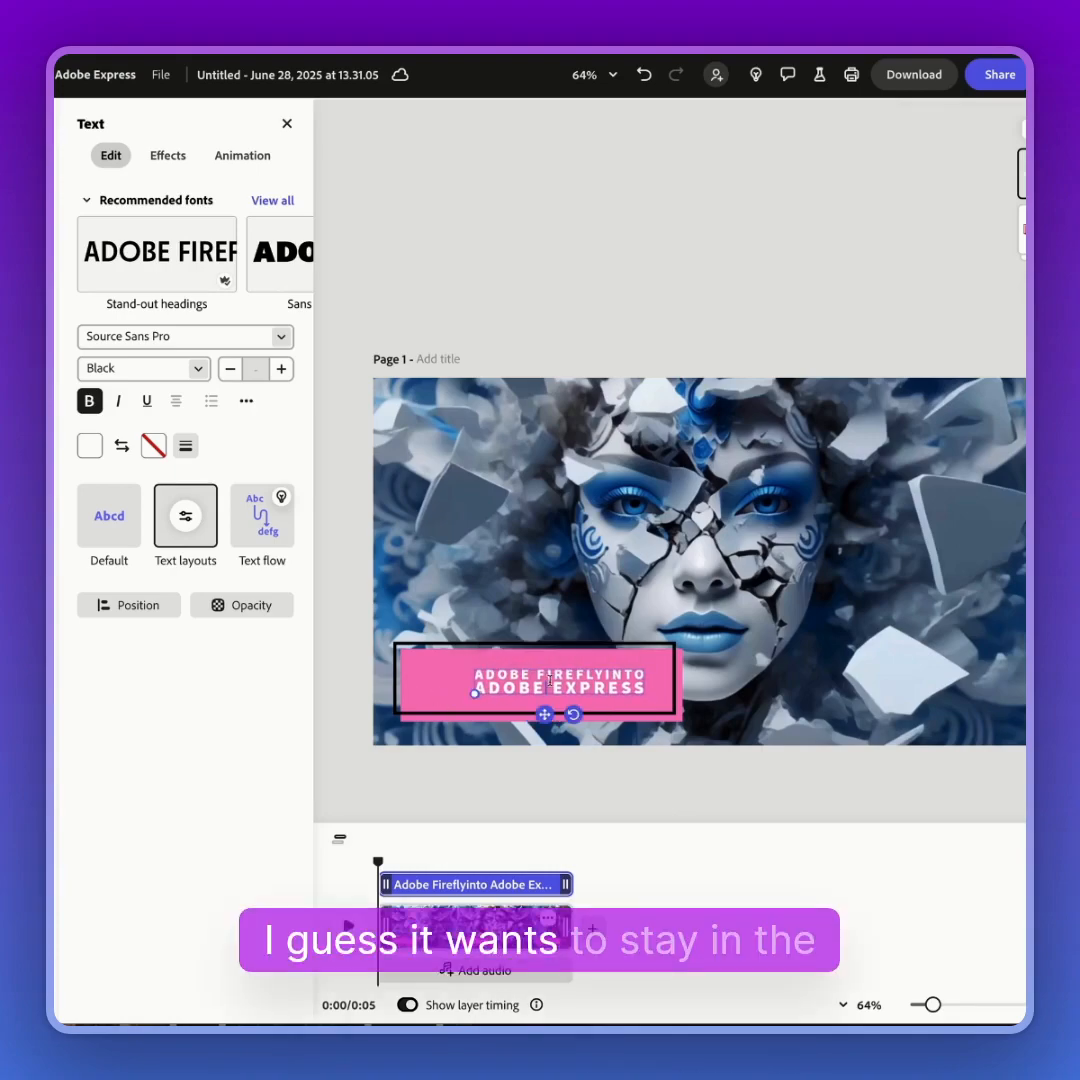
click(199, 517)
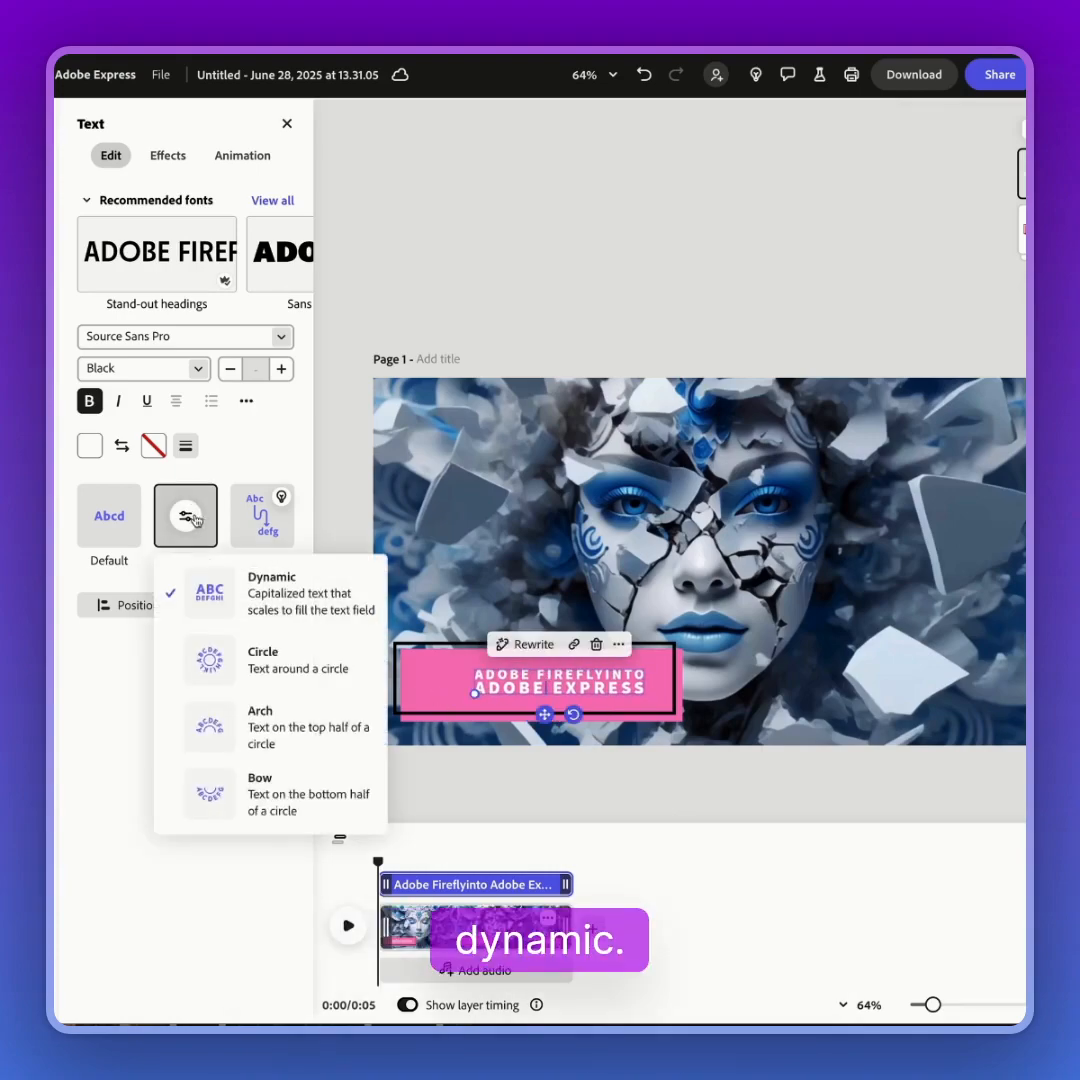
click(201, 510)
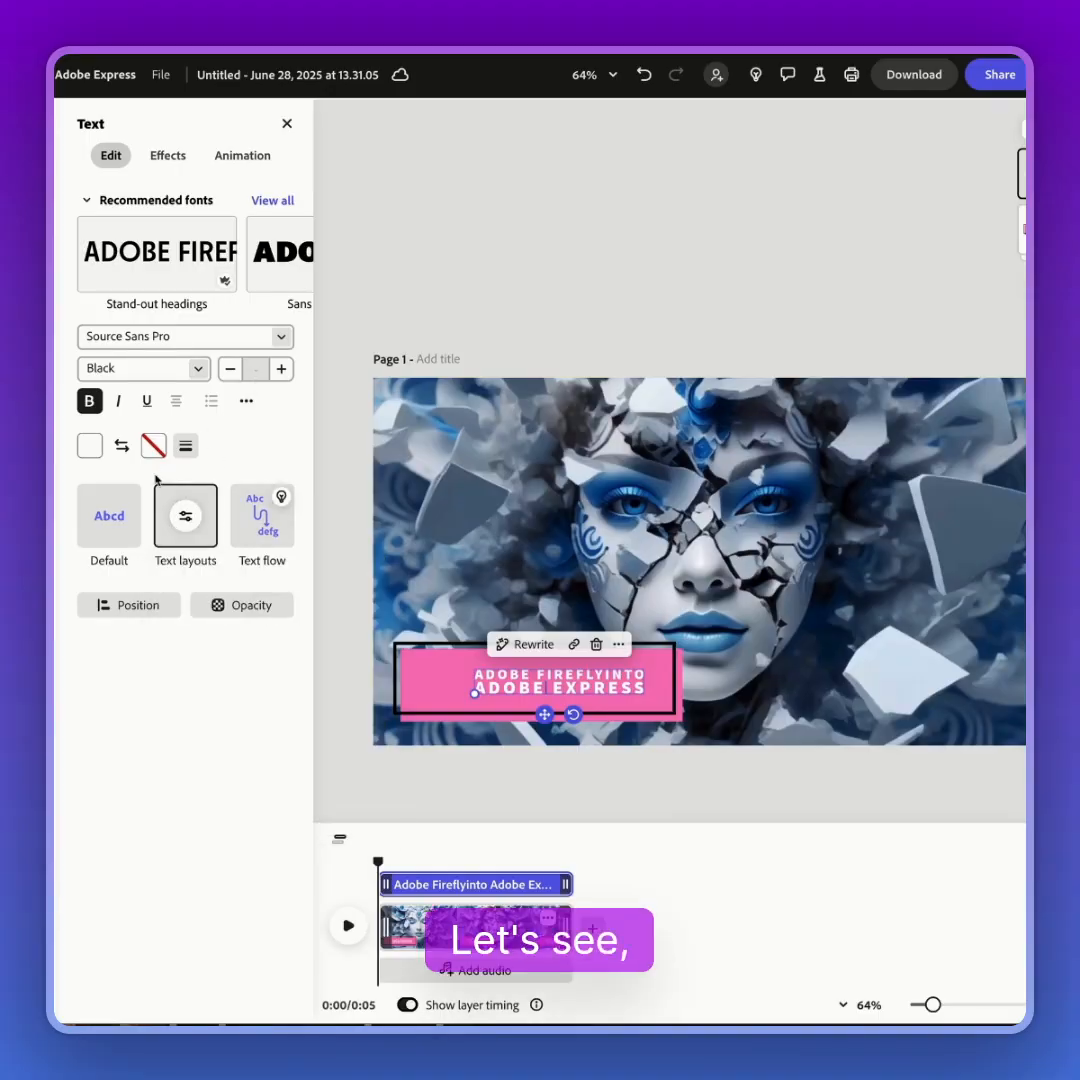
Step: Switch the button text to the Default layout and reduce its font size to 19
click(110, 527)
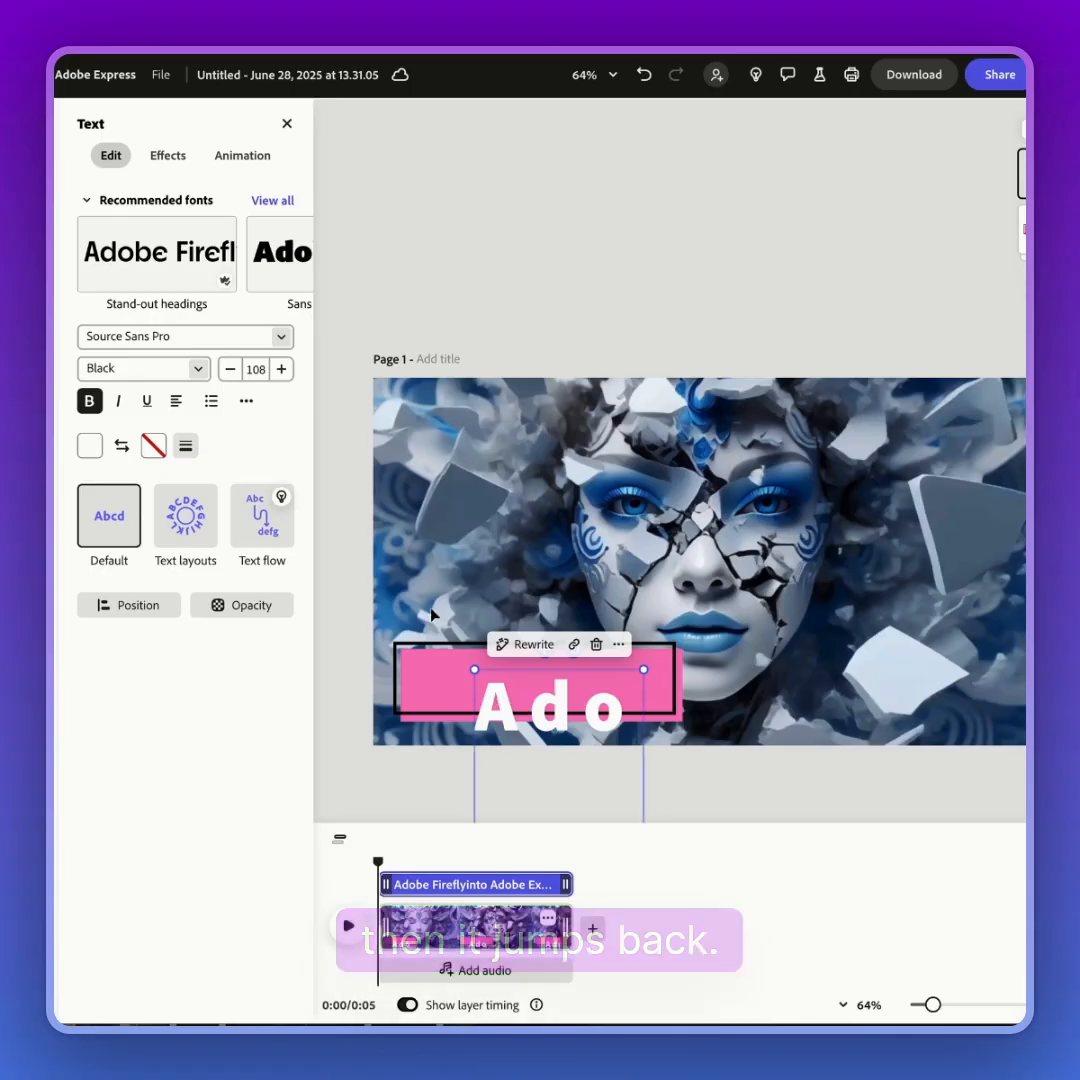
click(232, 370)
click(232, 370)
click(232, 370)
click(232, 370)
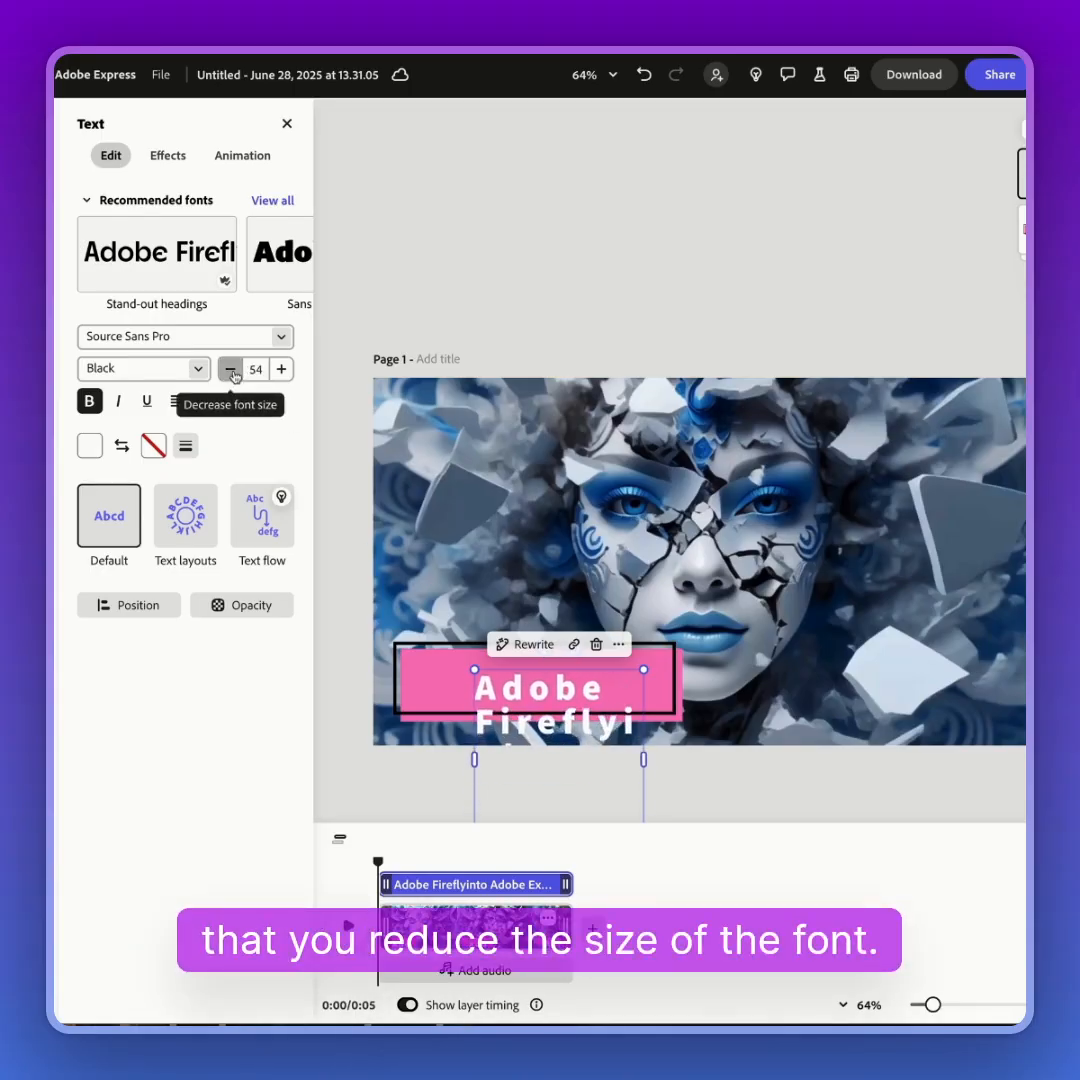
click(232, 370)
click(232, 370)
click(232, 370)
click(232, 370)
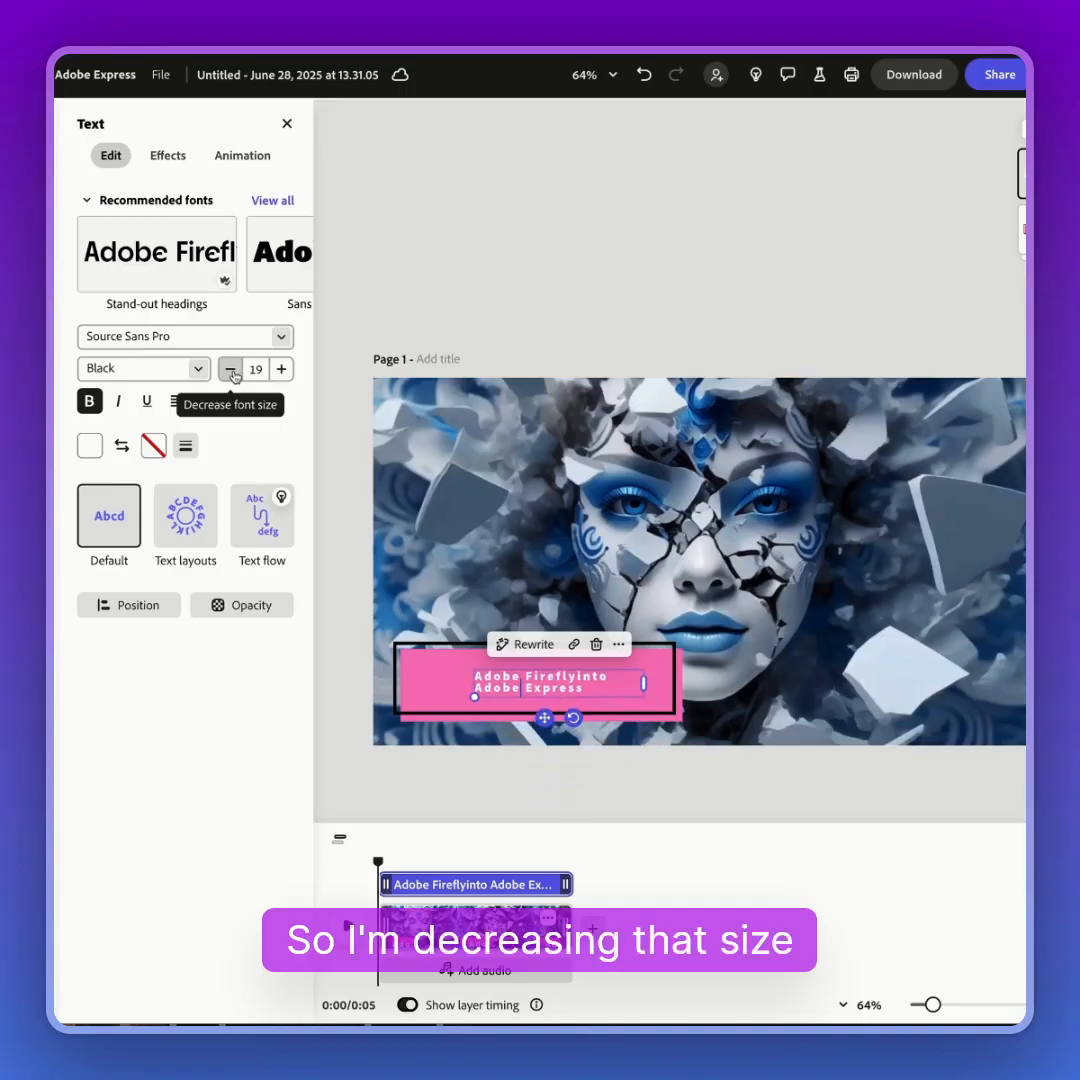
Step: Enlarge the text box to nearly the pink button's width, scaling the font to 25, and centre-align the text within it
drag(476, 697, 422, 705)
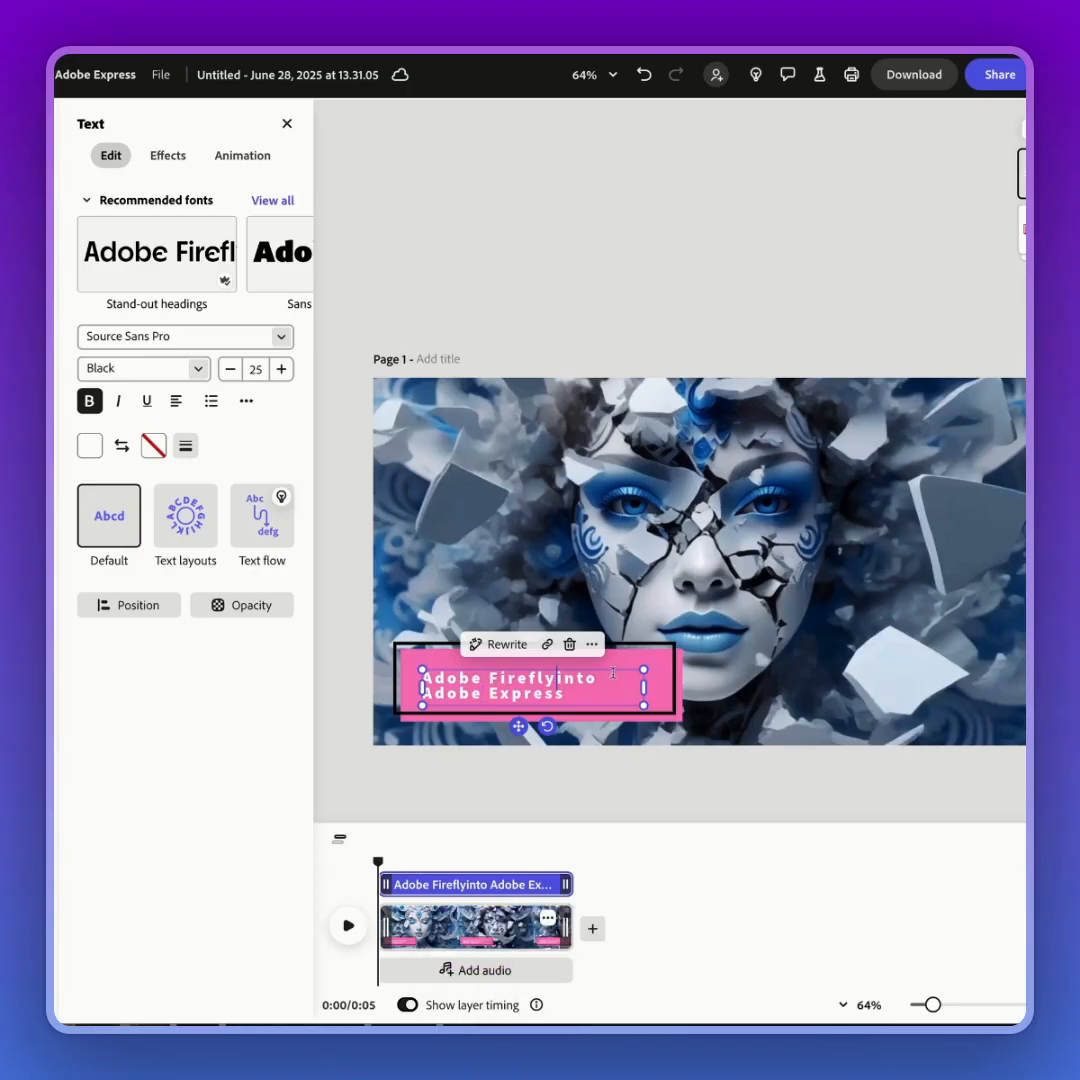
drag(644, 684, 661, 686)
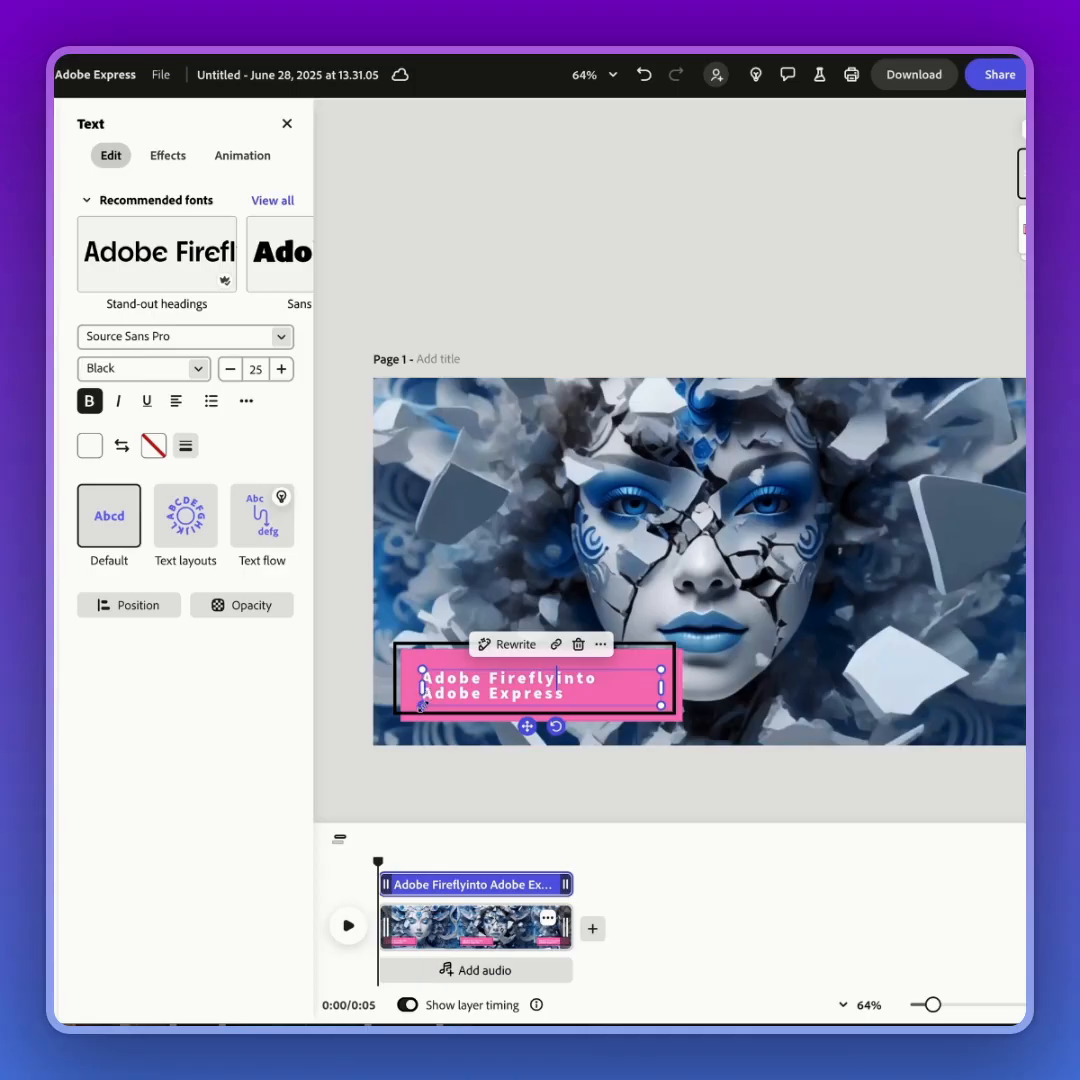
drag(422, 705, 413, 706)
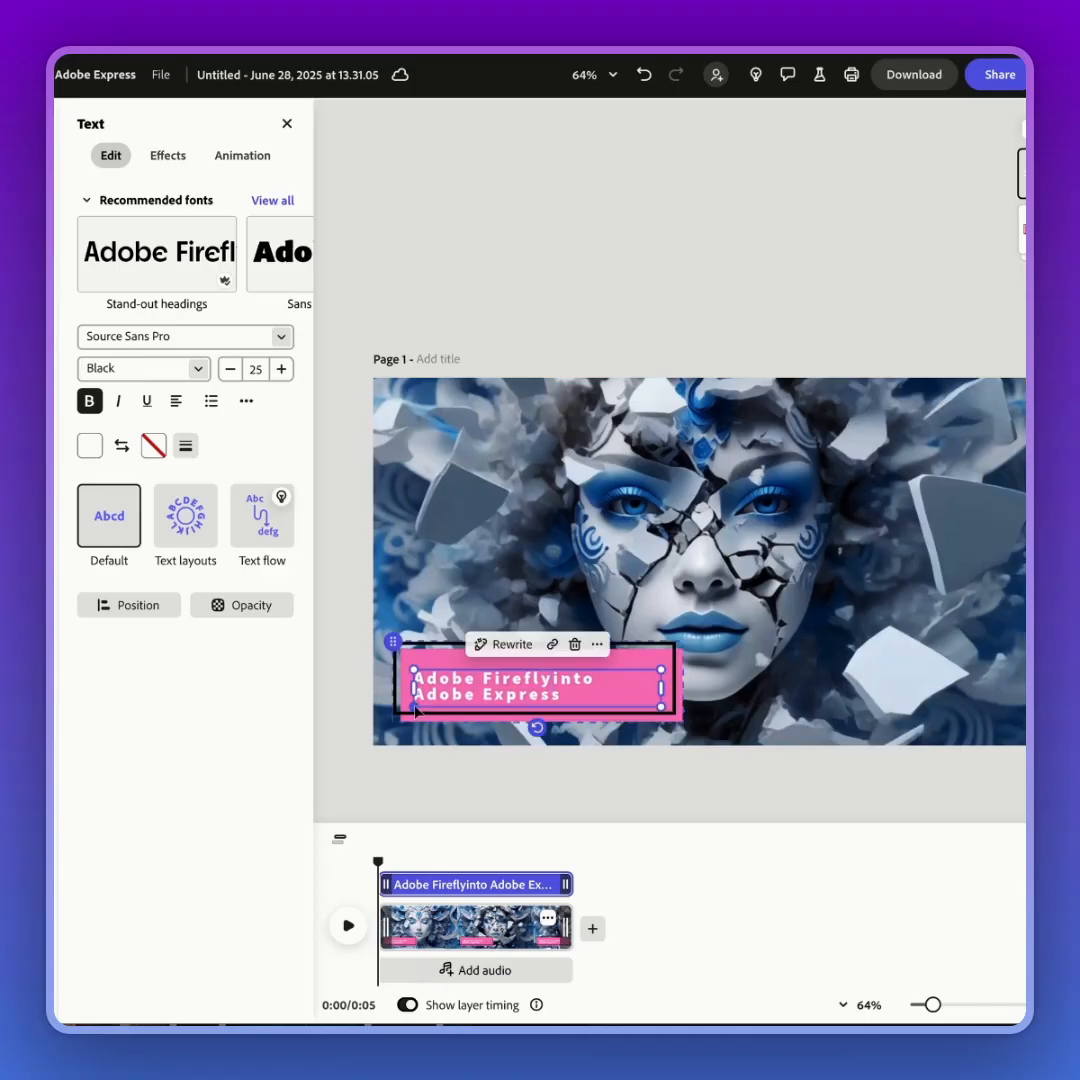
click(175, 402)
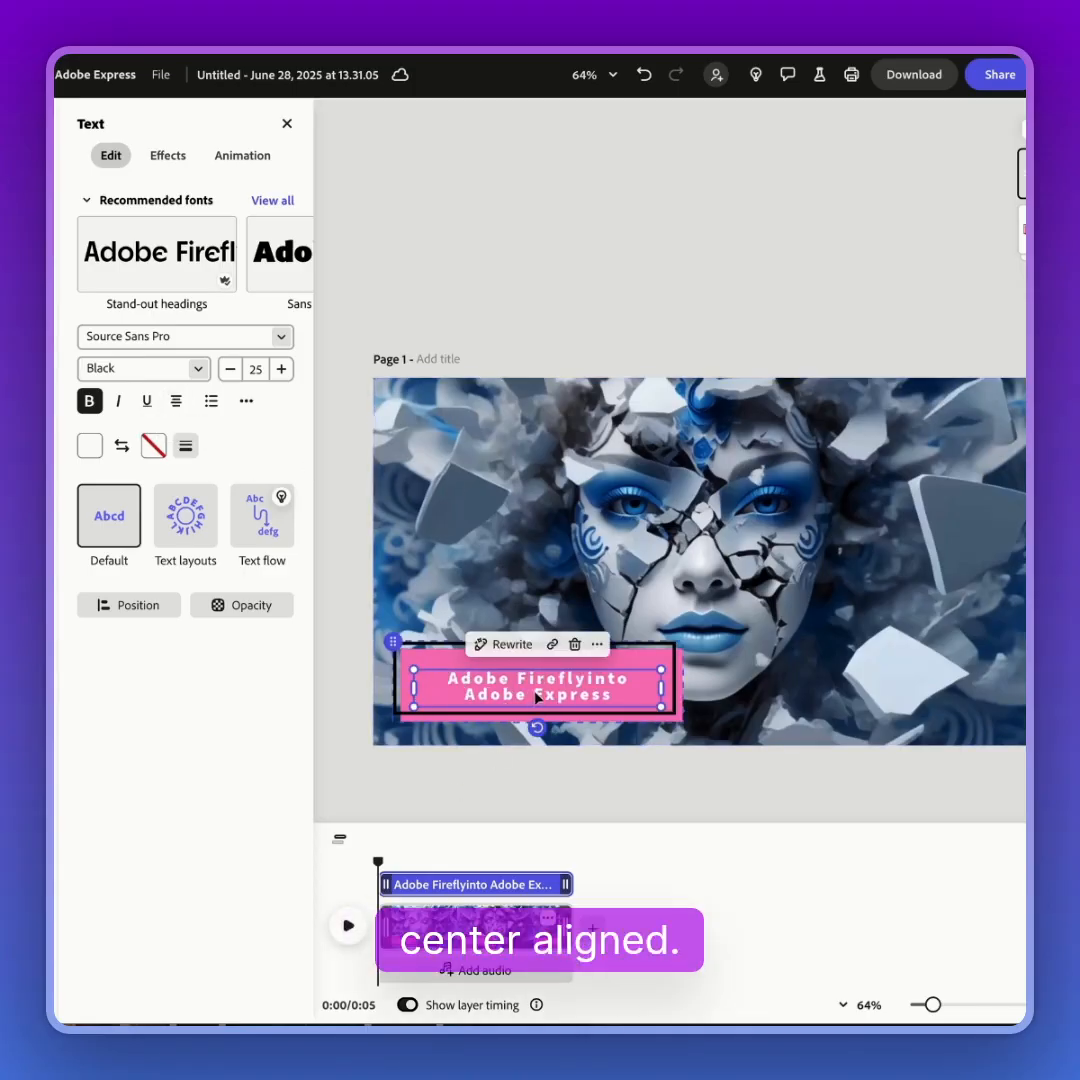
mouse_move(536, 697)
mouse_down()
mouse_move(530, 682)
mouse_move(539, 688)
mouse_up()
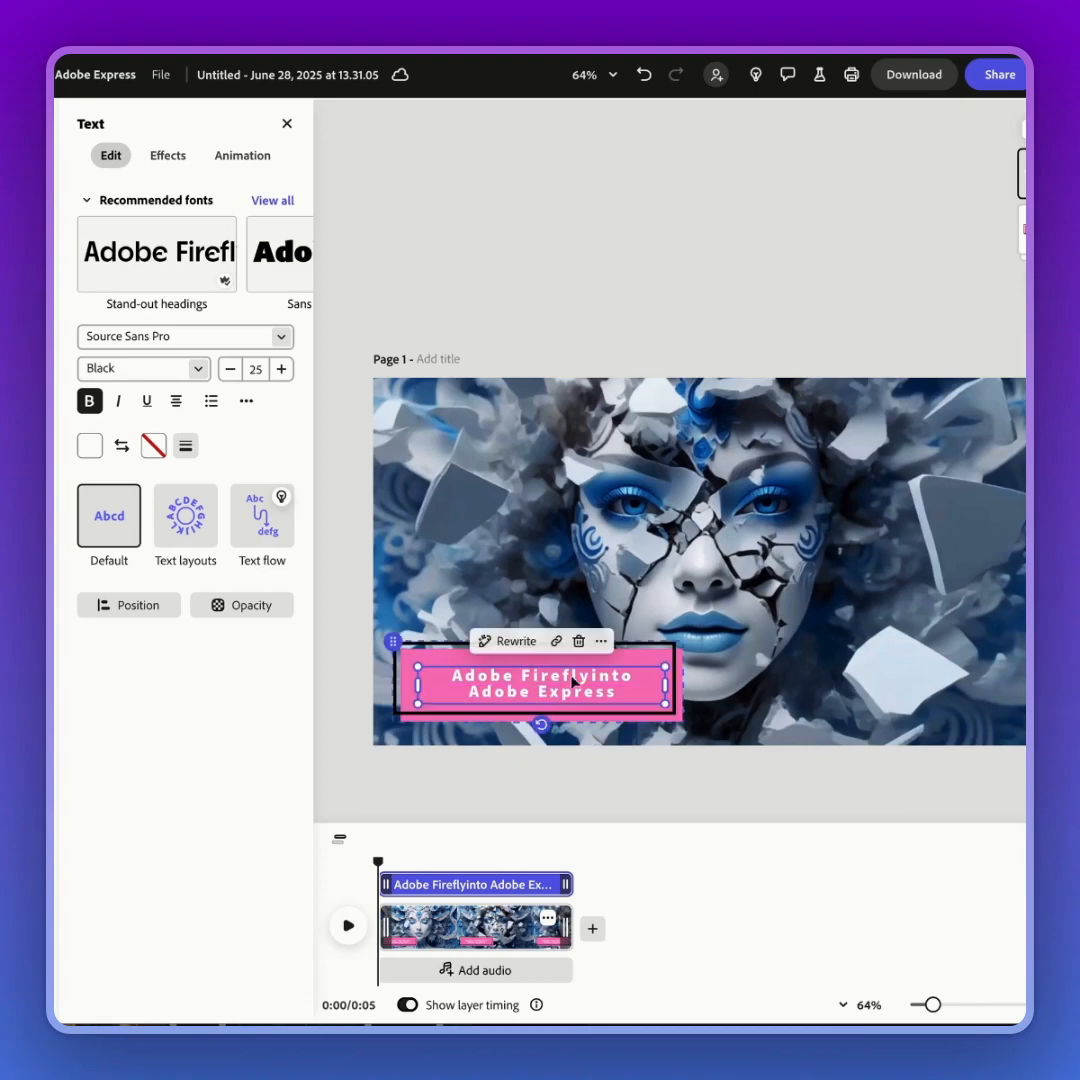
Step: Increase the button text's font size to 33 and correct the wording to "Adobe Firefly into Adobe Express"
click(281, 369)
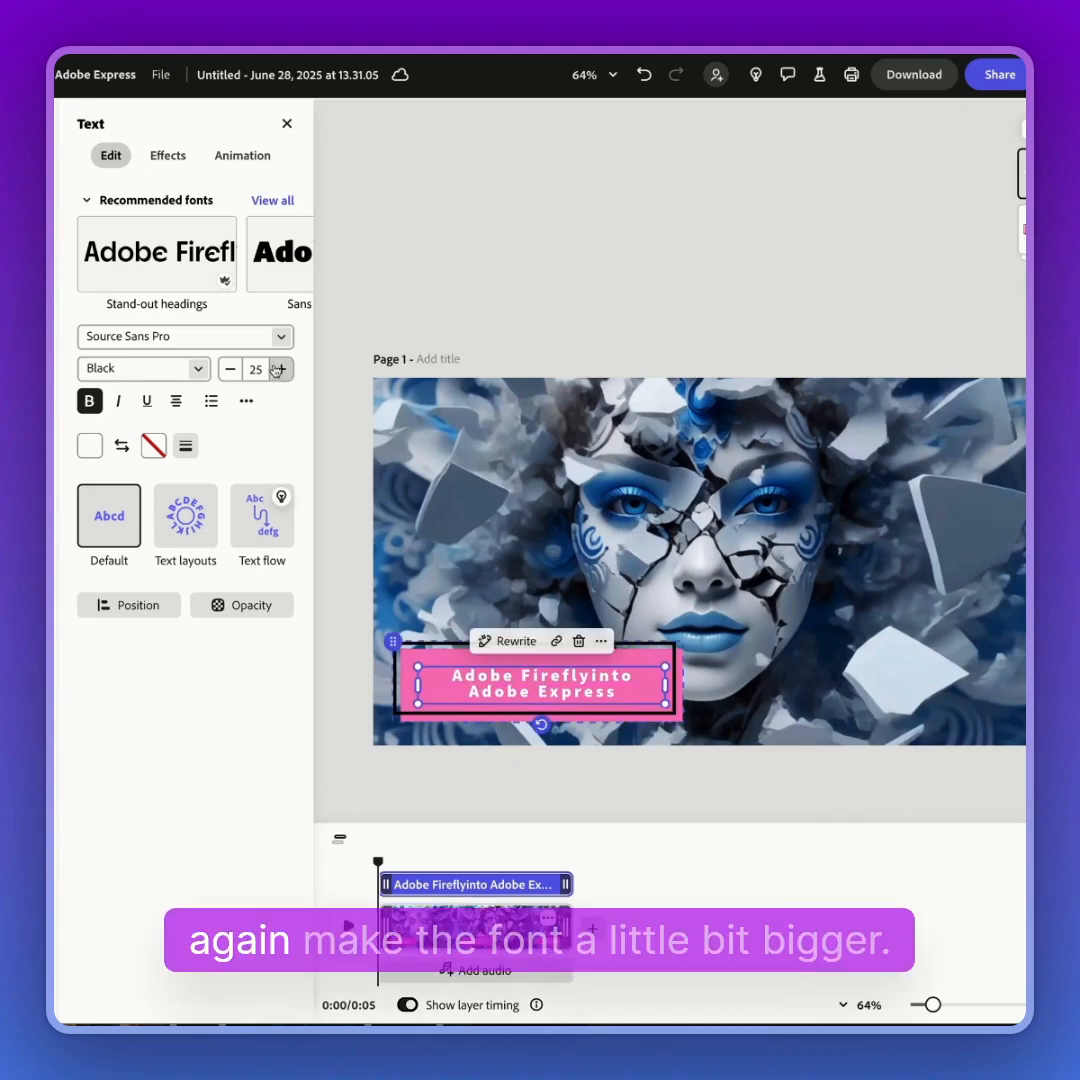
click(281, 369)
click(281, 369)
click(281, 369)
click(281, 369)
click(281, 369)
click(281, 369)
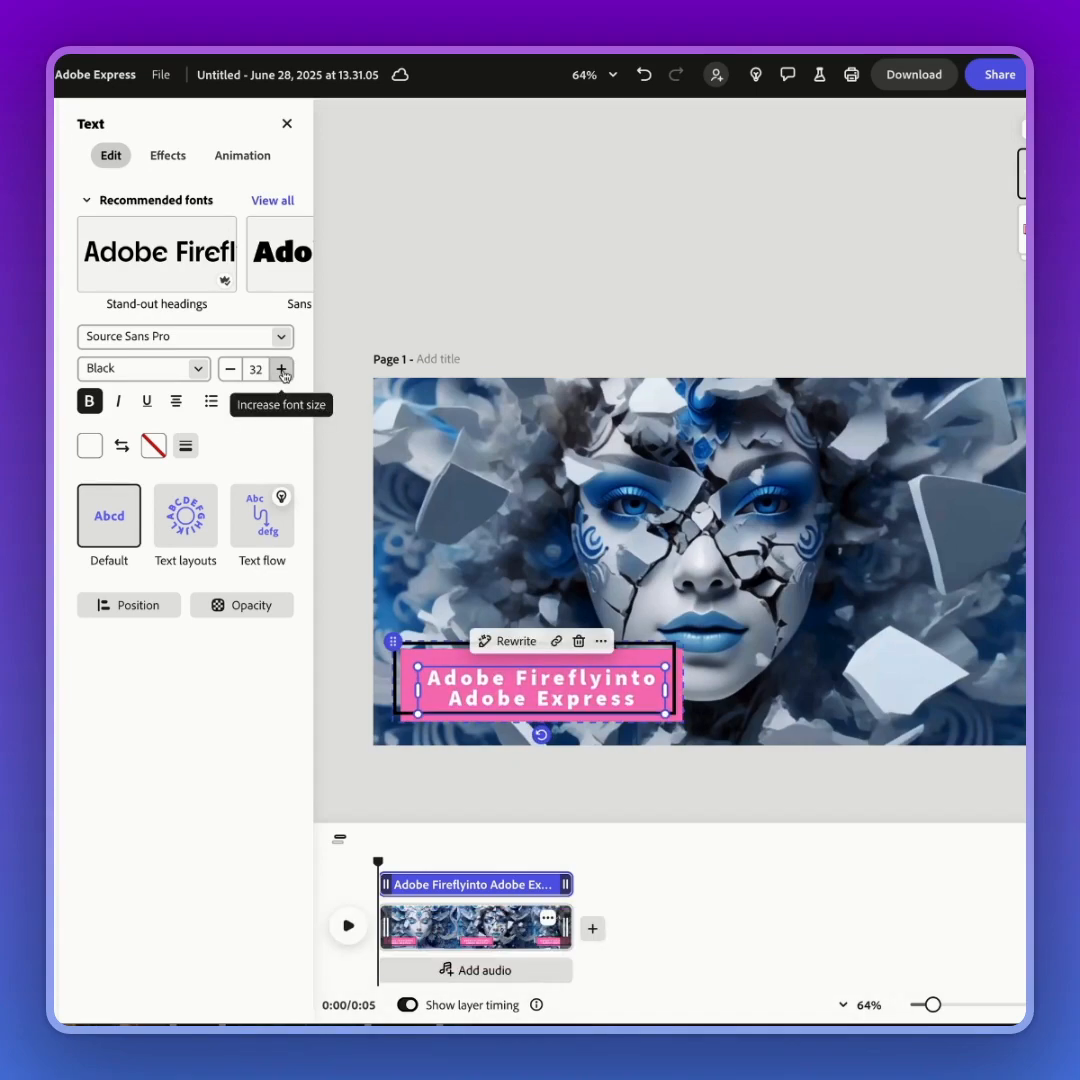
click(281, 369)
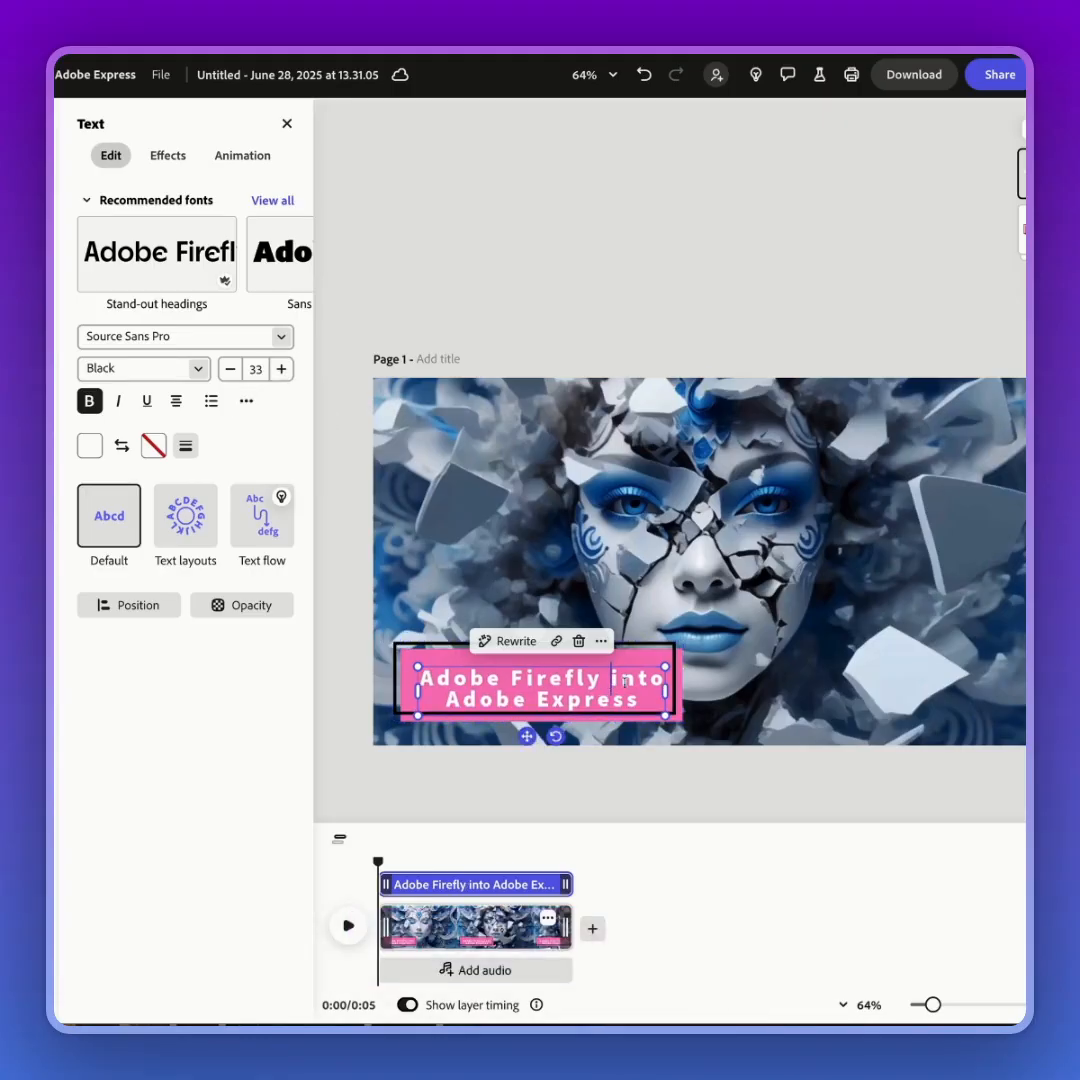
click(670, 880)
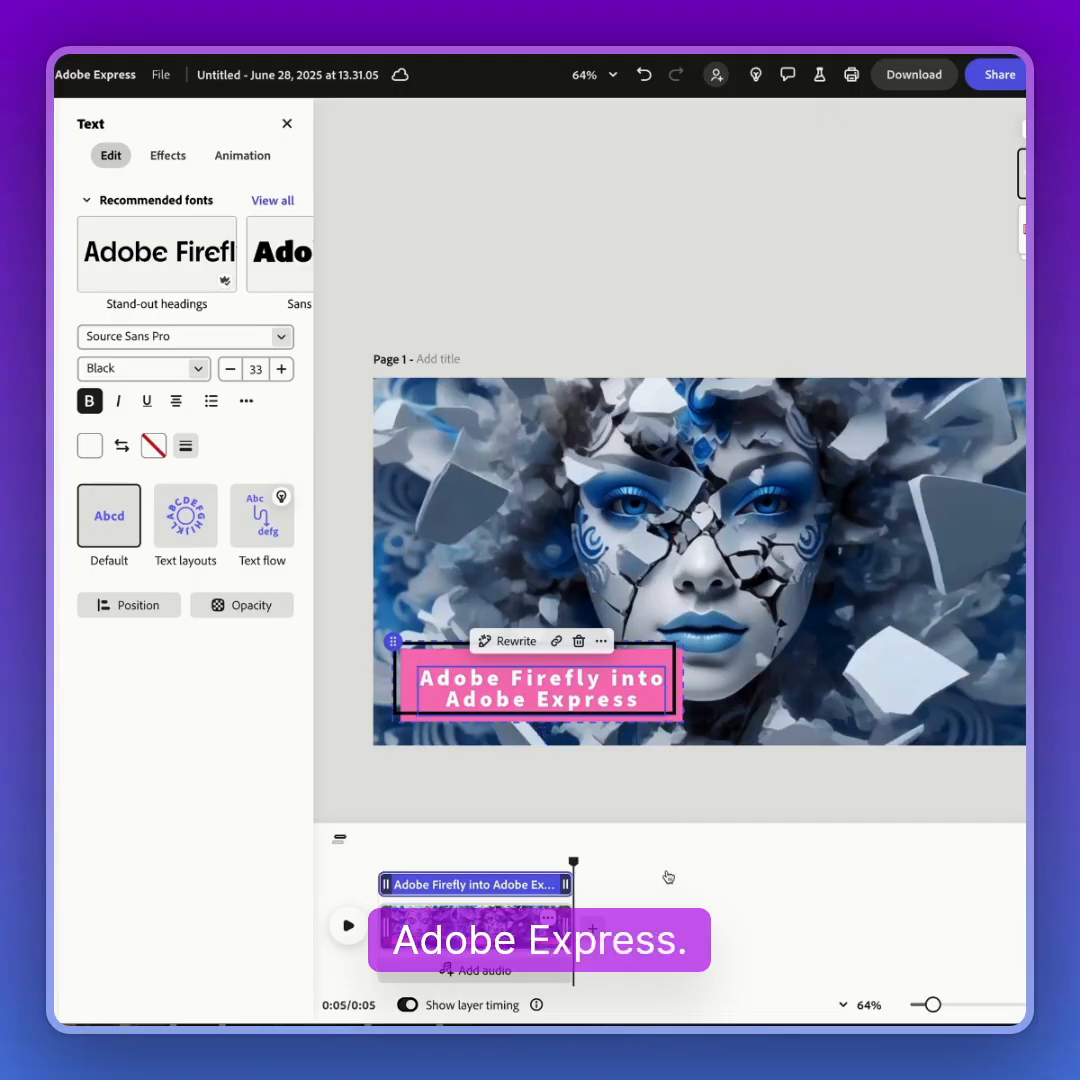
Step: Move the text slightly up to centre it in the pink button and recolour the button's background to bright red
drag(558, 691, 556, 685)
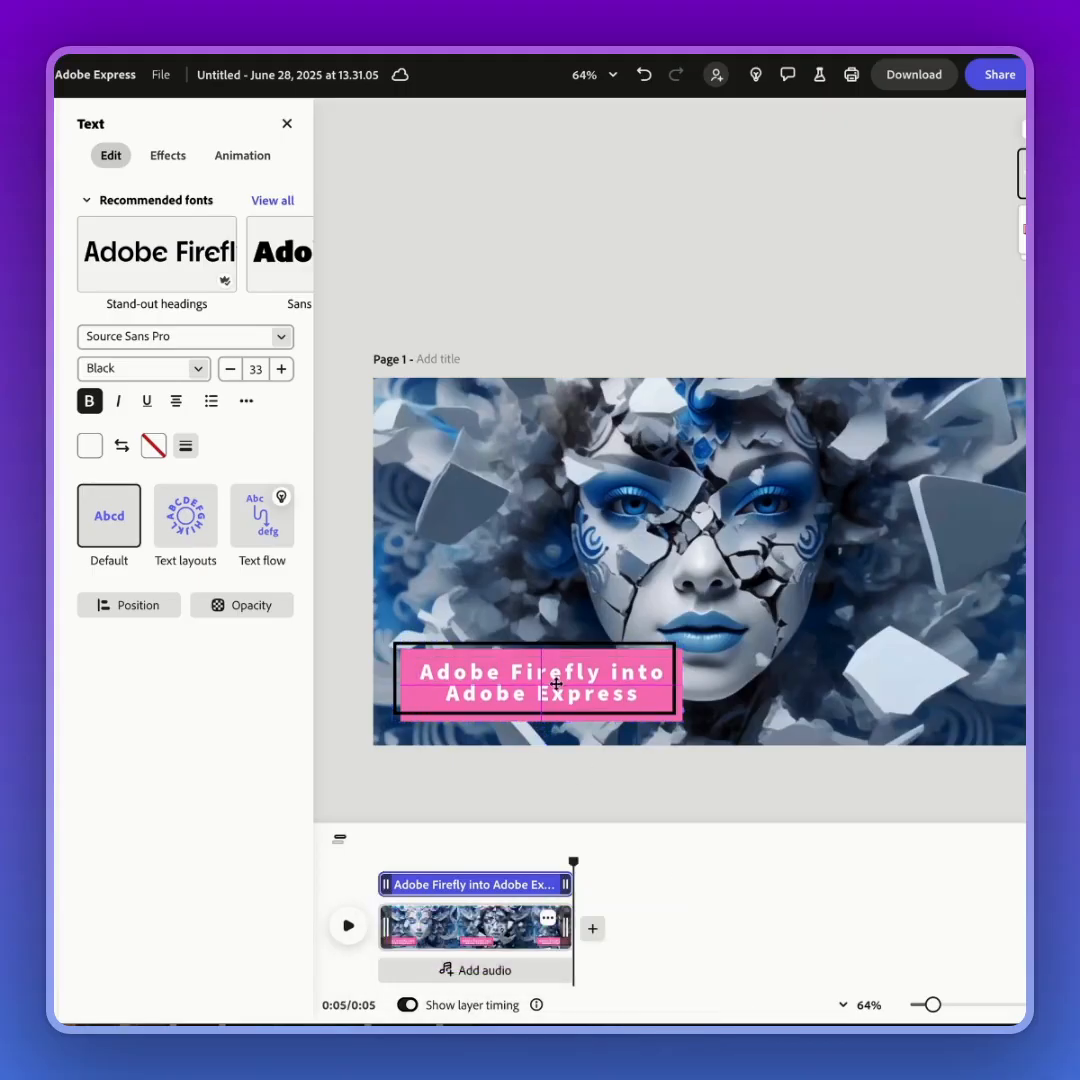
click(338, 735)
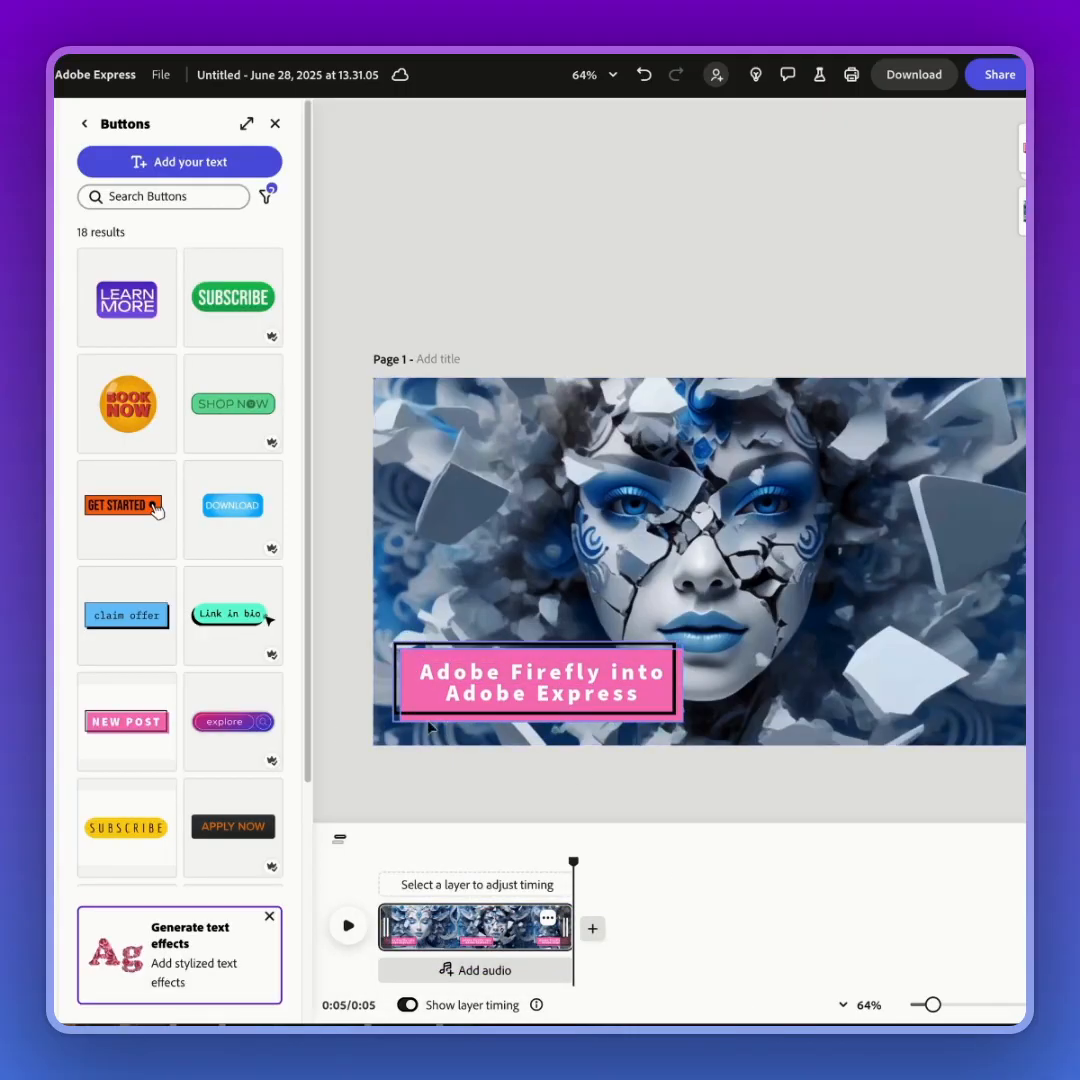
click(428, 719)
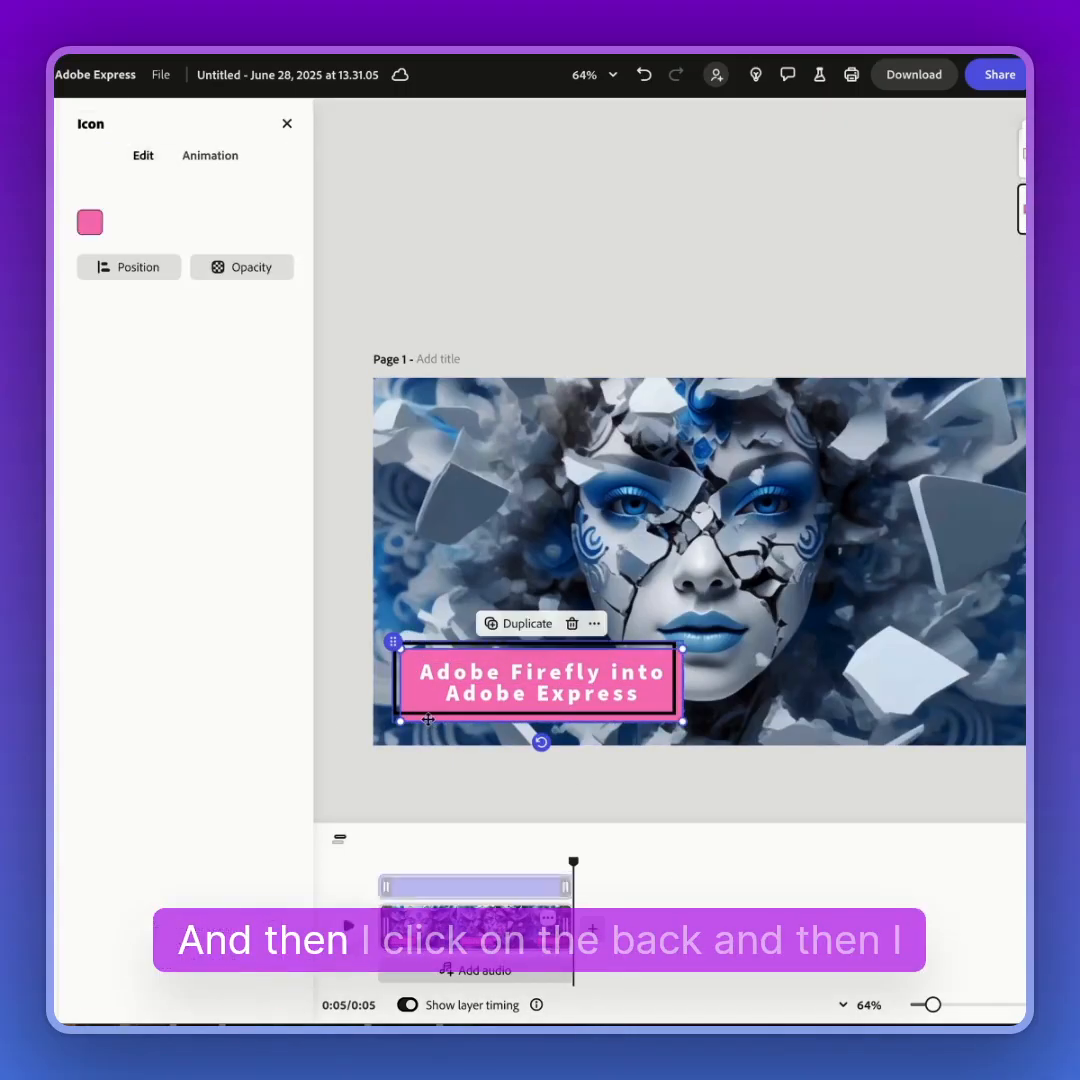
click(90, 223)
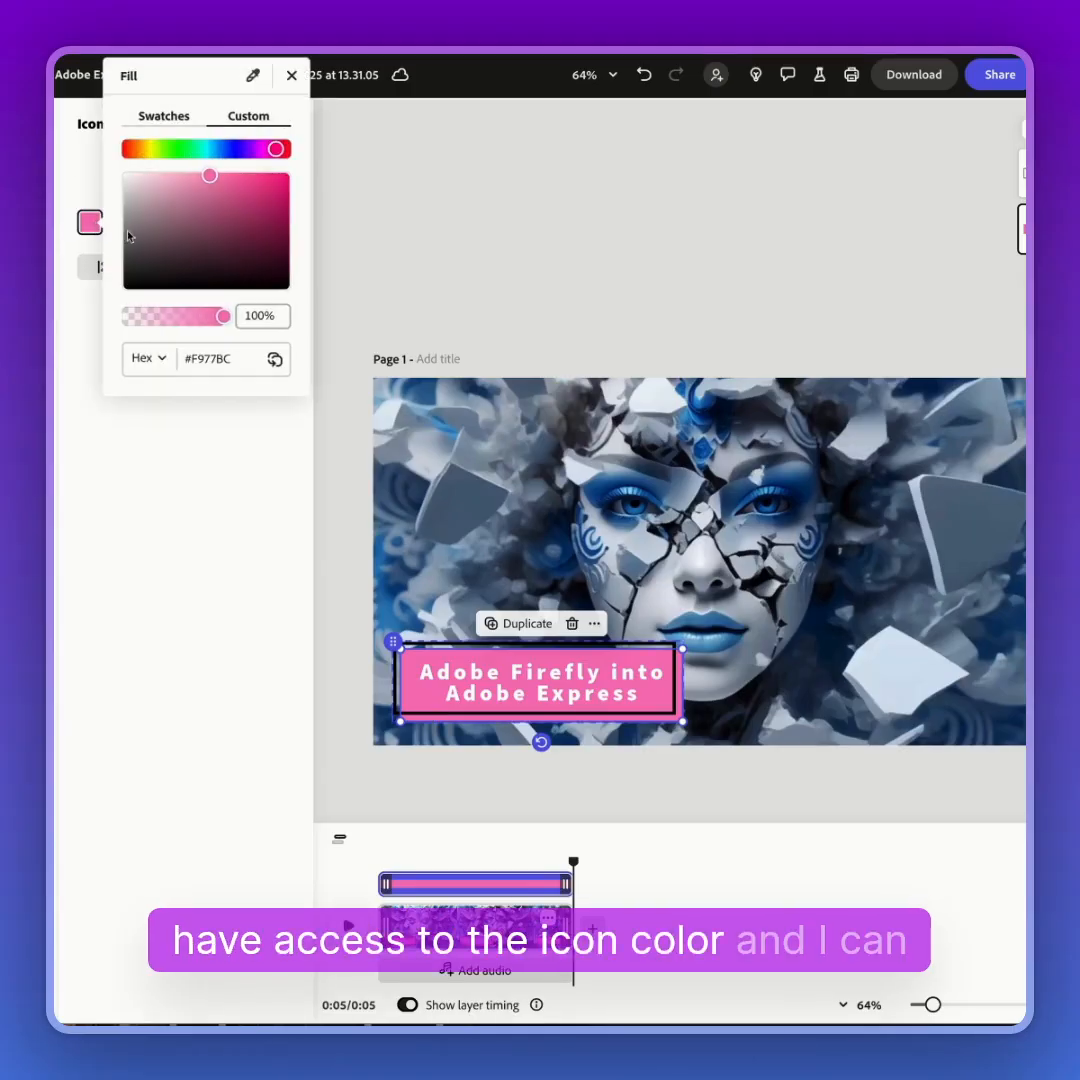
drag(139, 154, 127, 149)
drag(270, 212, 280, 184)
click(337, 655)
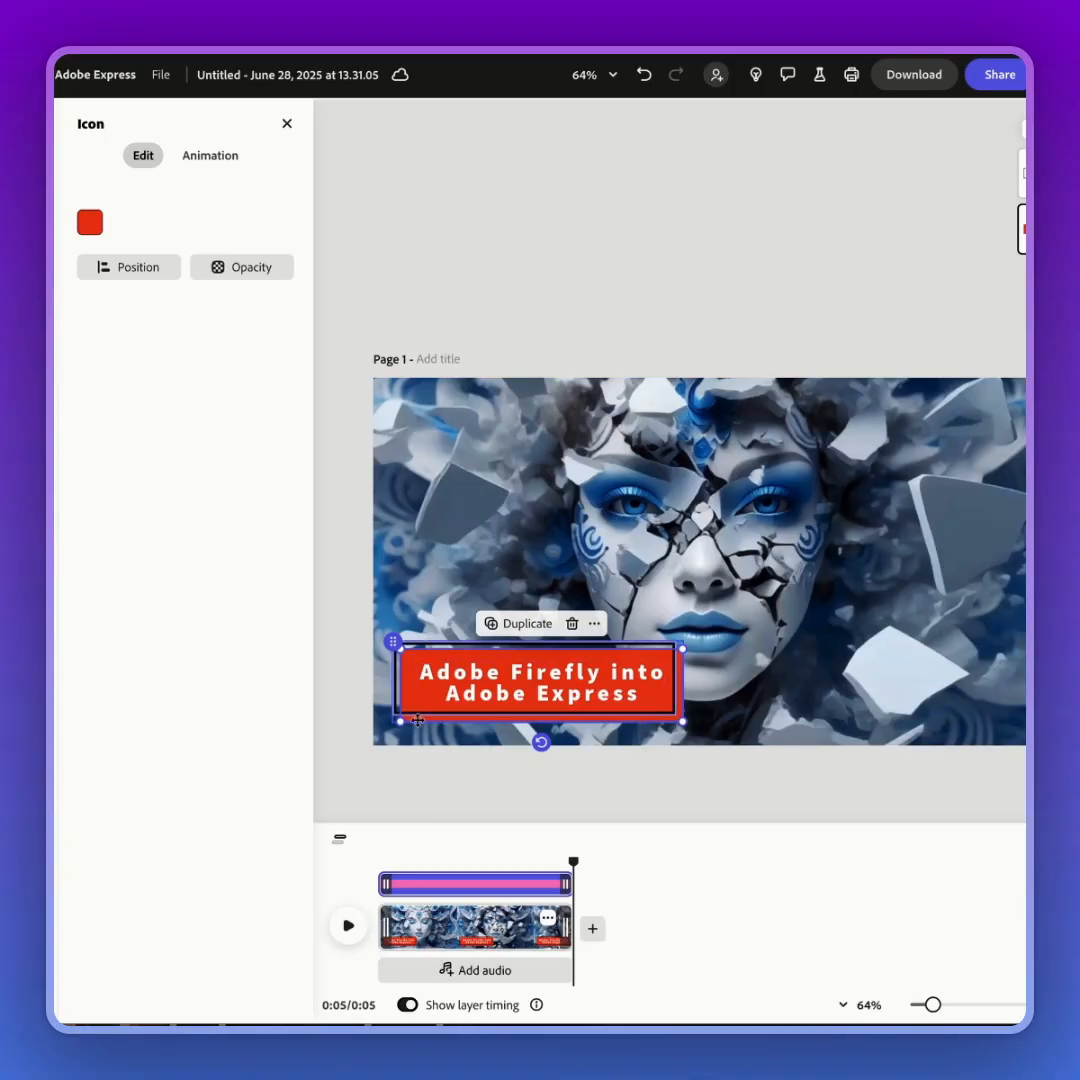
Step: Nudge the button's red shape and black frame slightly down and to the right behind the text
mouse_move(396, 641)
mouse_down()
mouse_move(408, 648)
mouse_move(399, 645)
mouse_up()
click(447, 676)
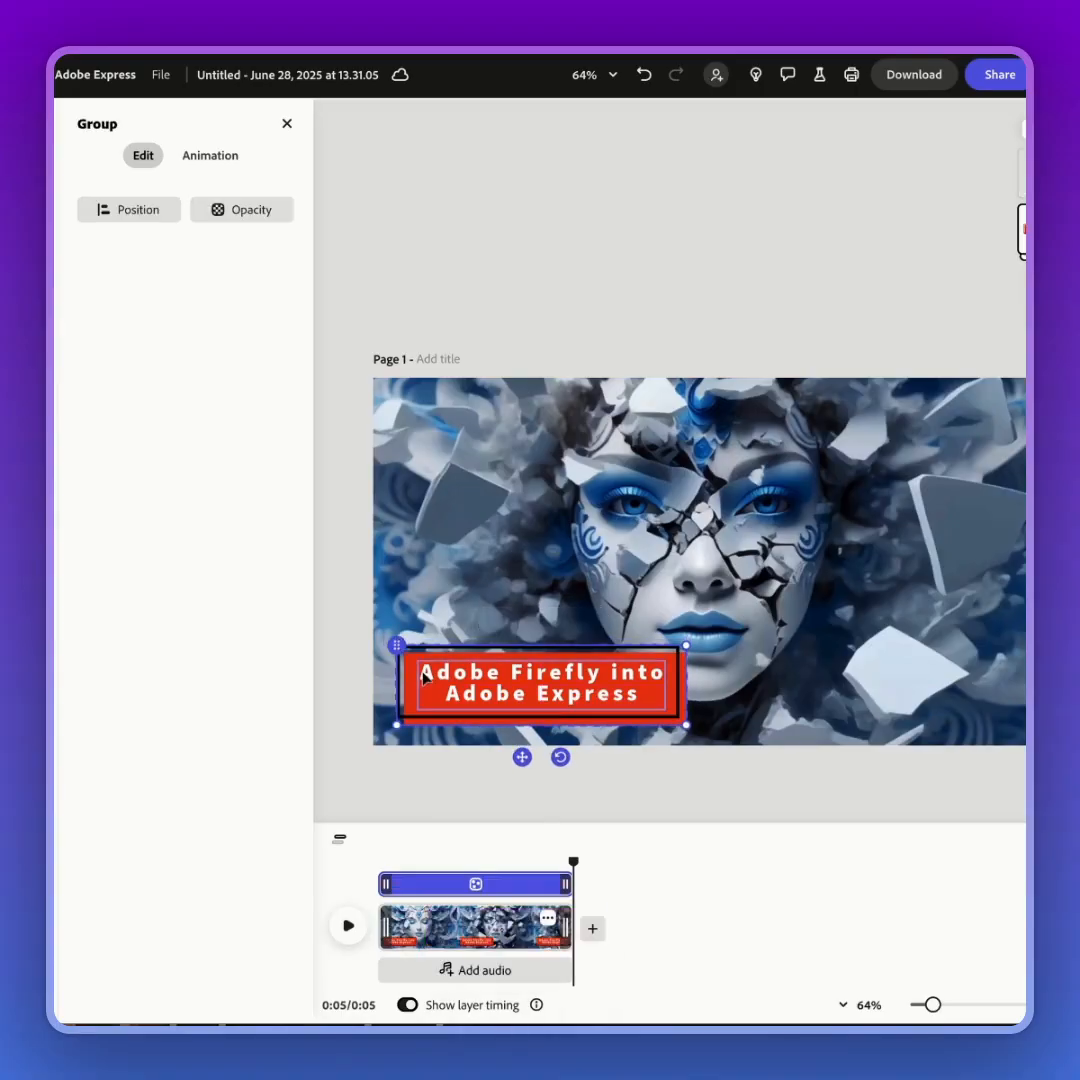
key(Escape)
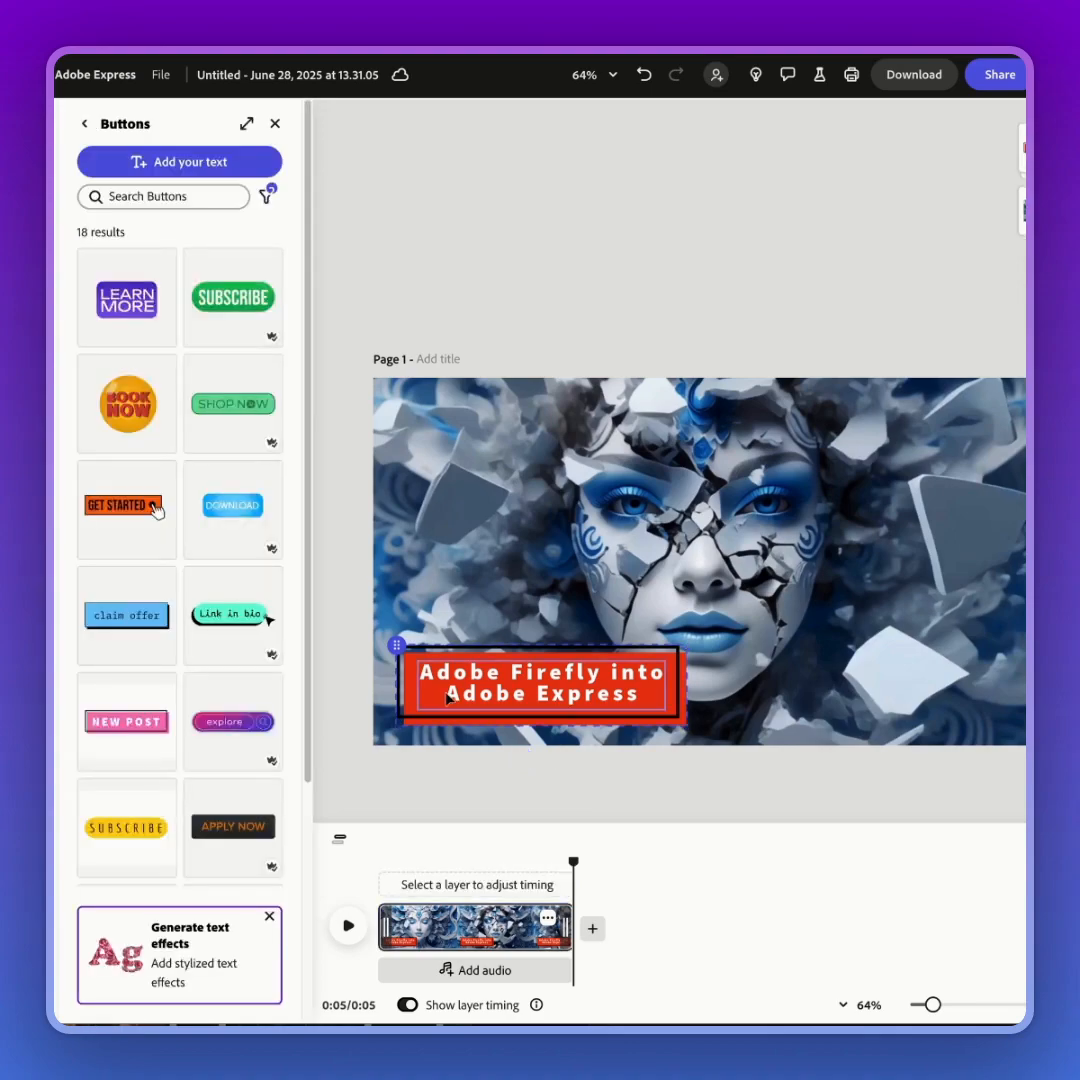
Step: Give the whole button group a Drift entrance animation with a duration of 2.21 s, starting outside the page
click(447, 697)
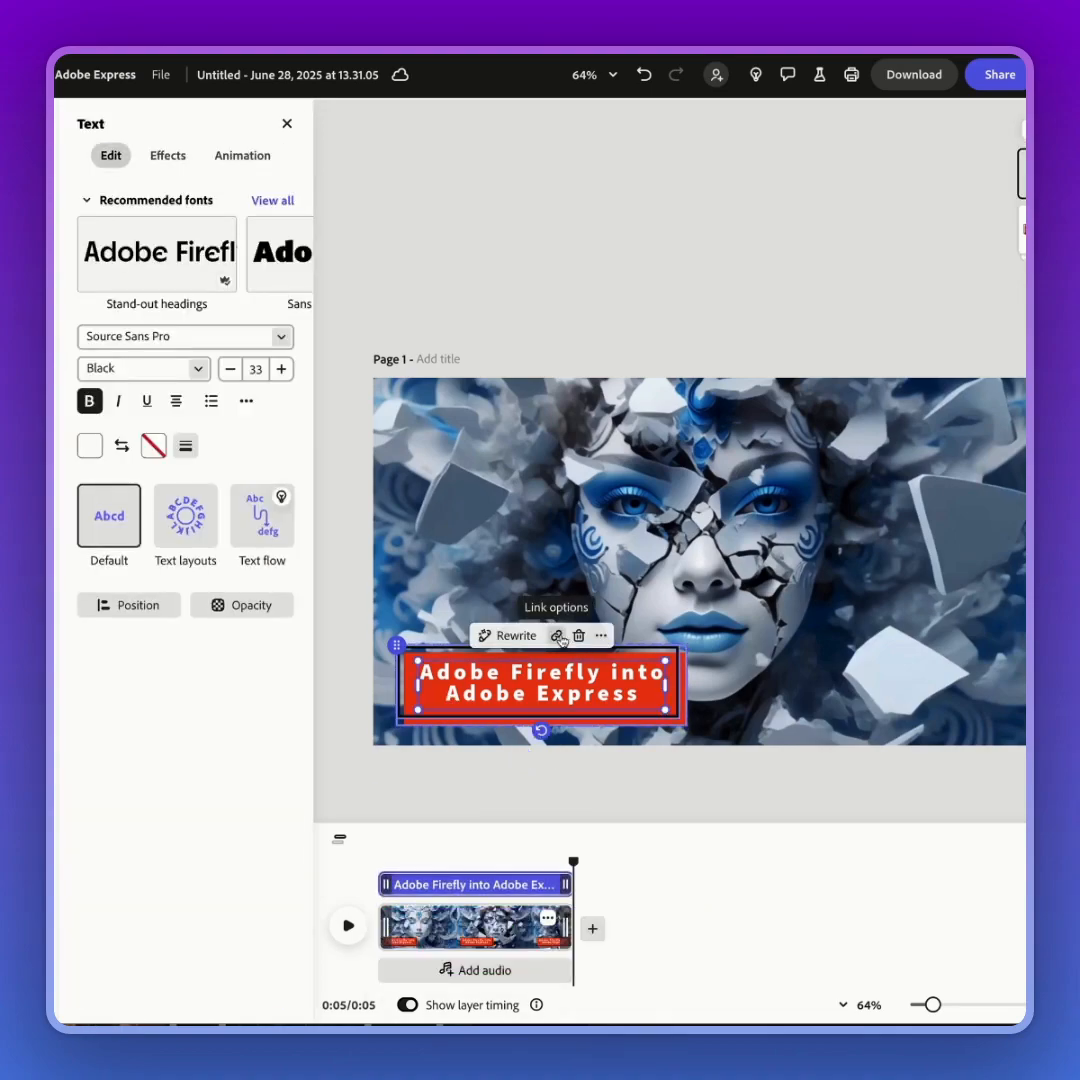
click(599, 636)
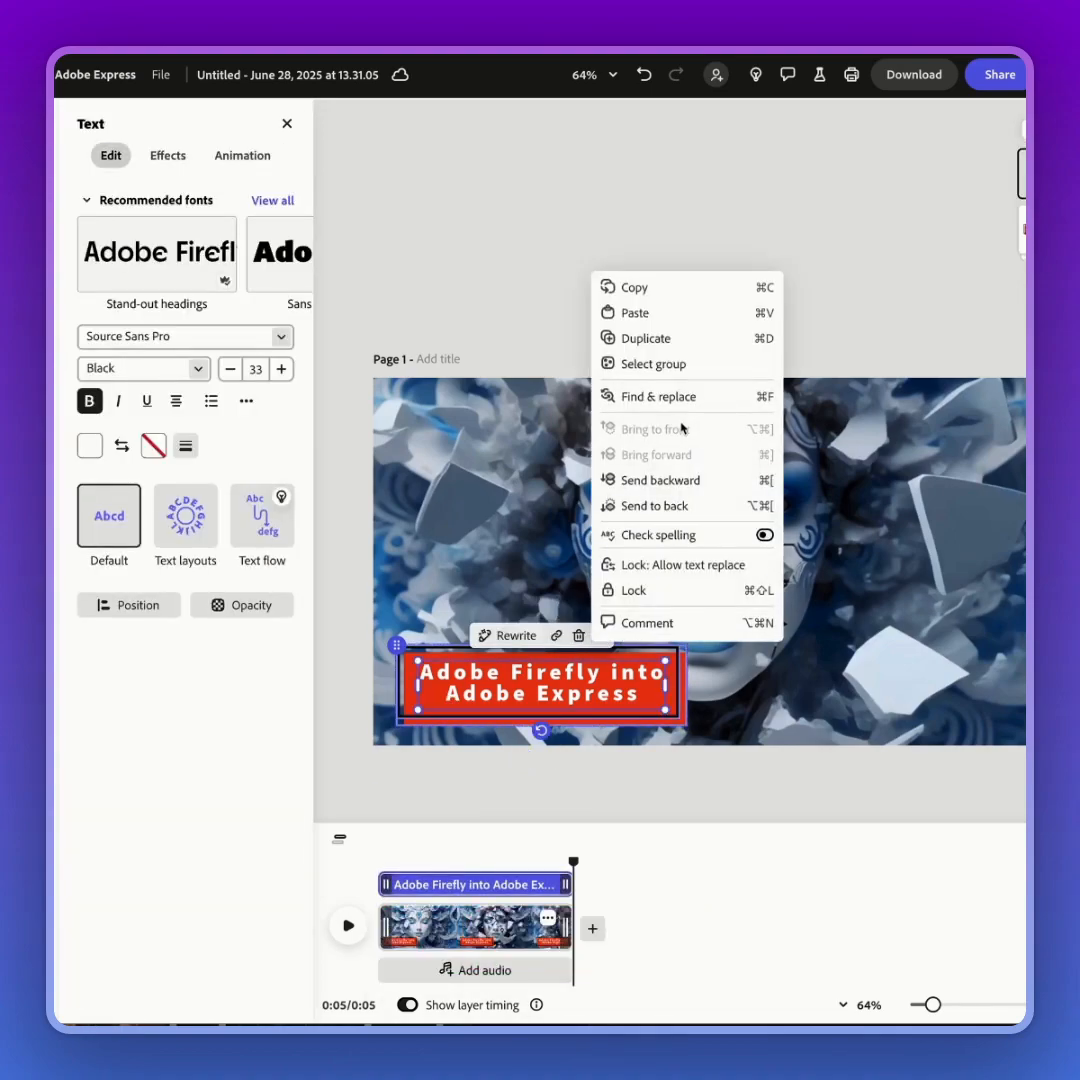
click(682, 369)
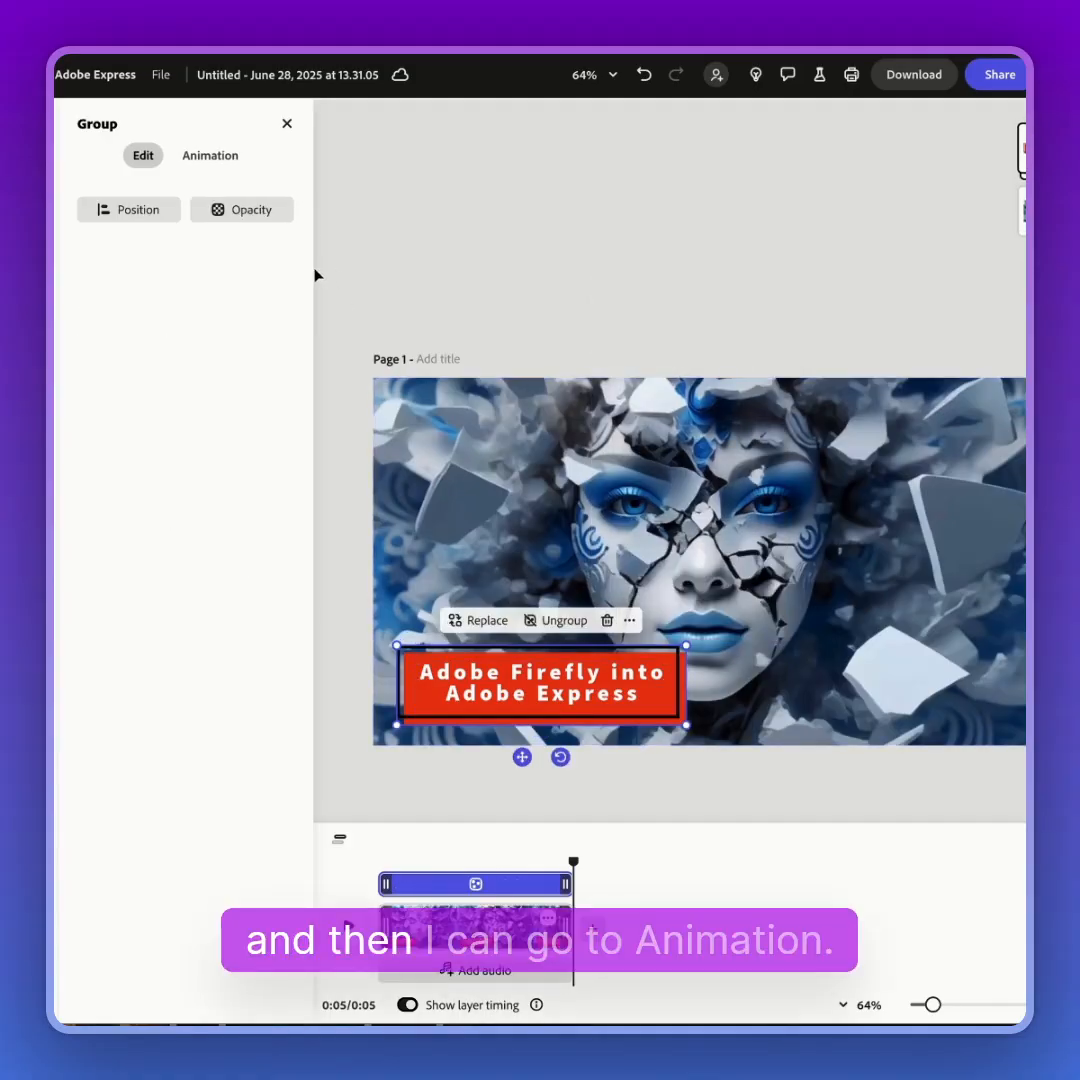
click(222, 160)
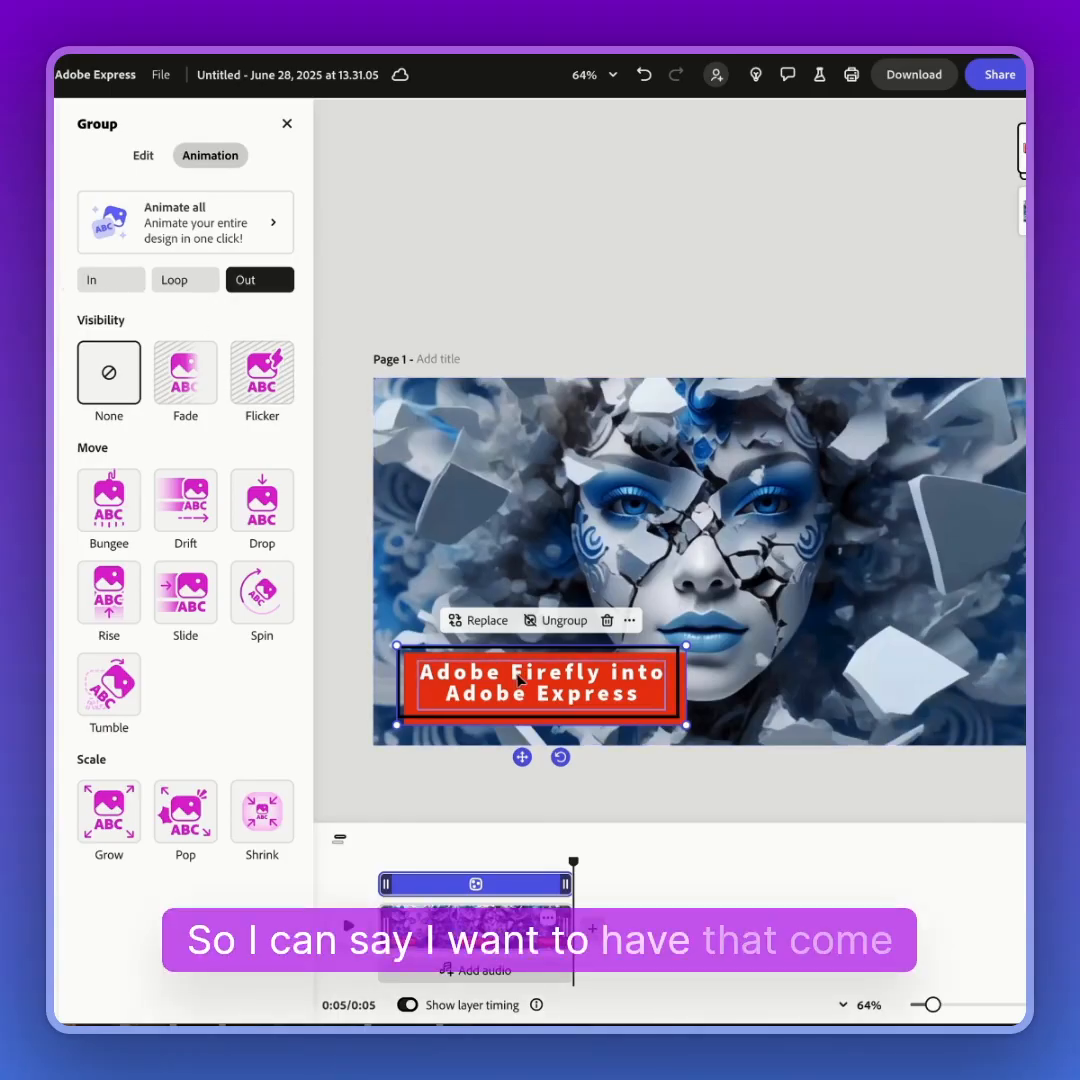
click(110, 289)
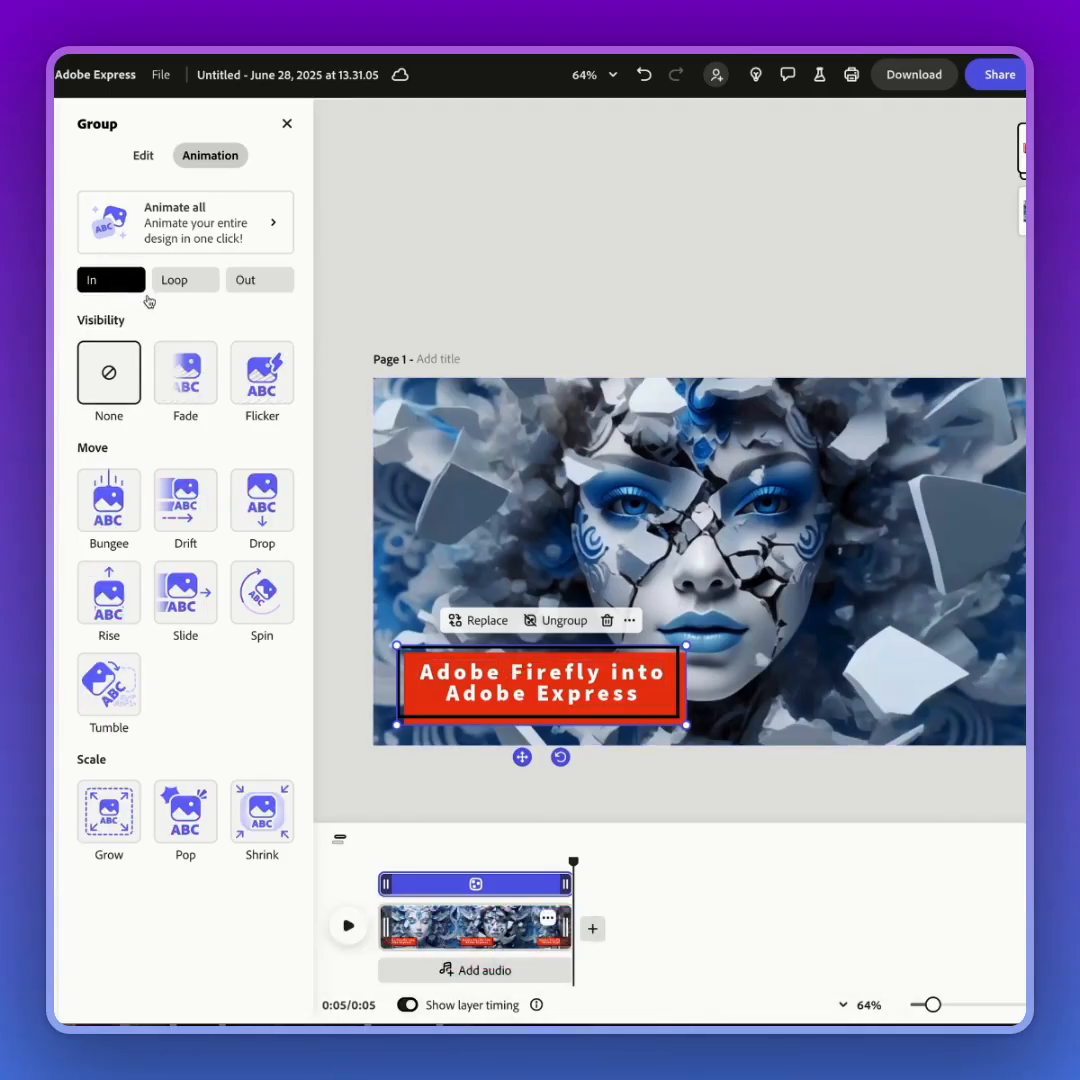
click(186, 502)
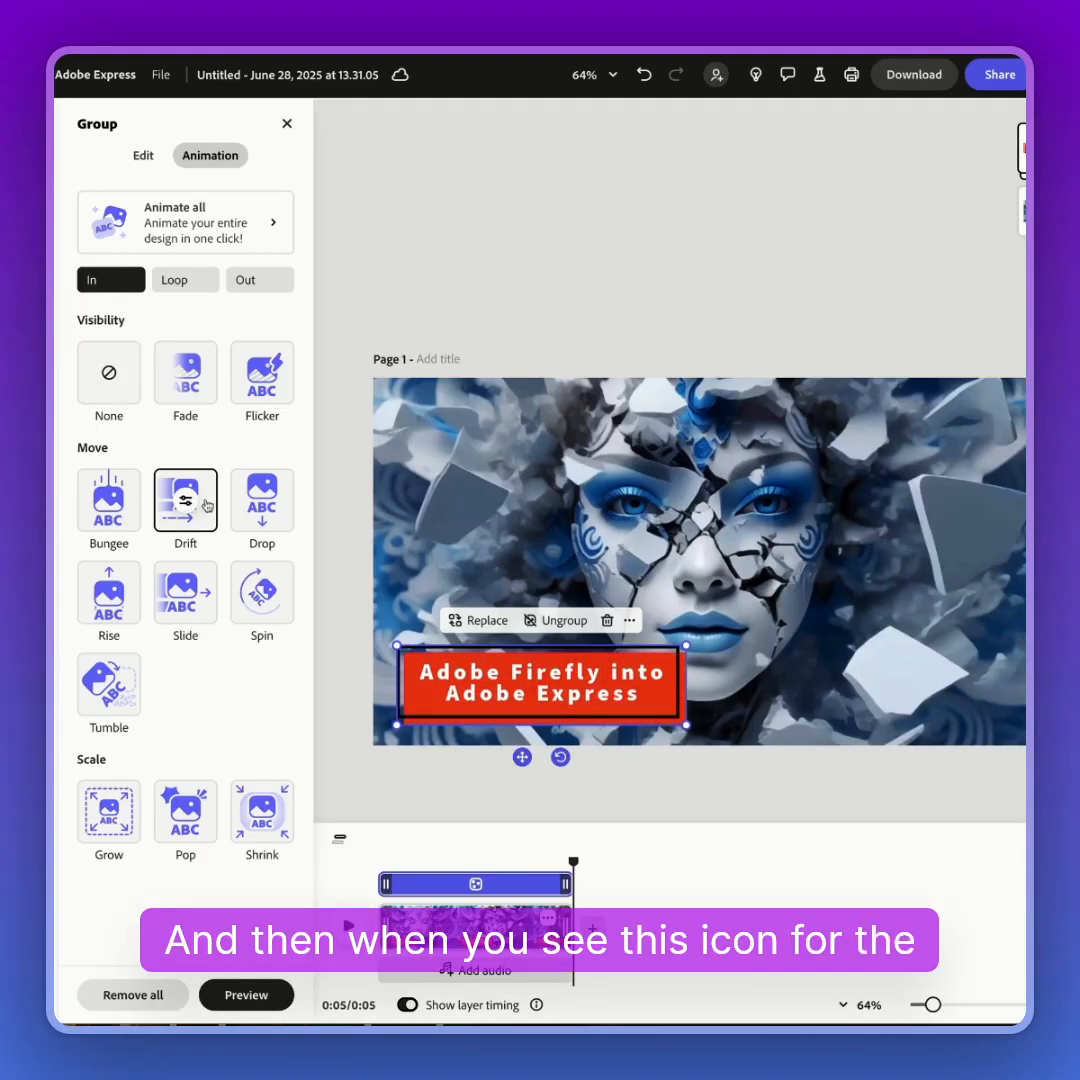
click(186, 501)
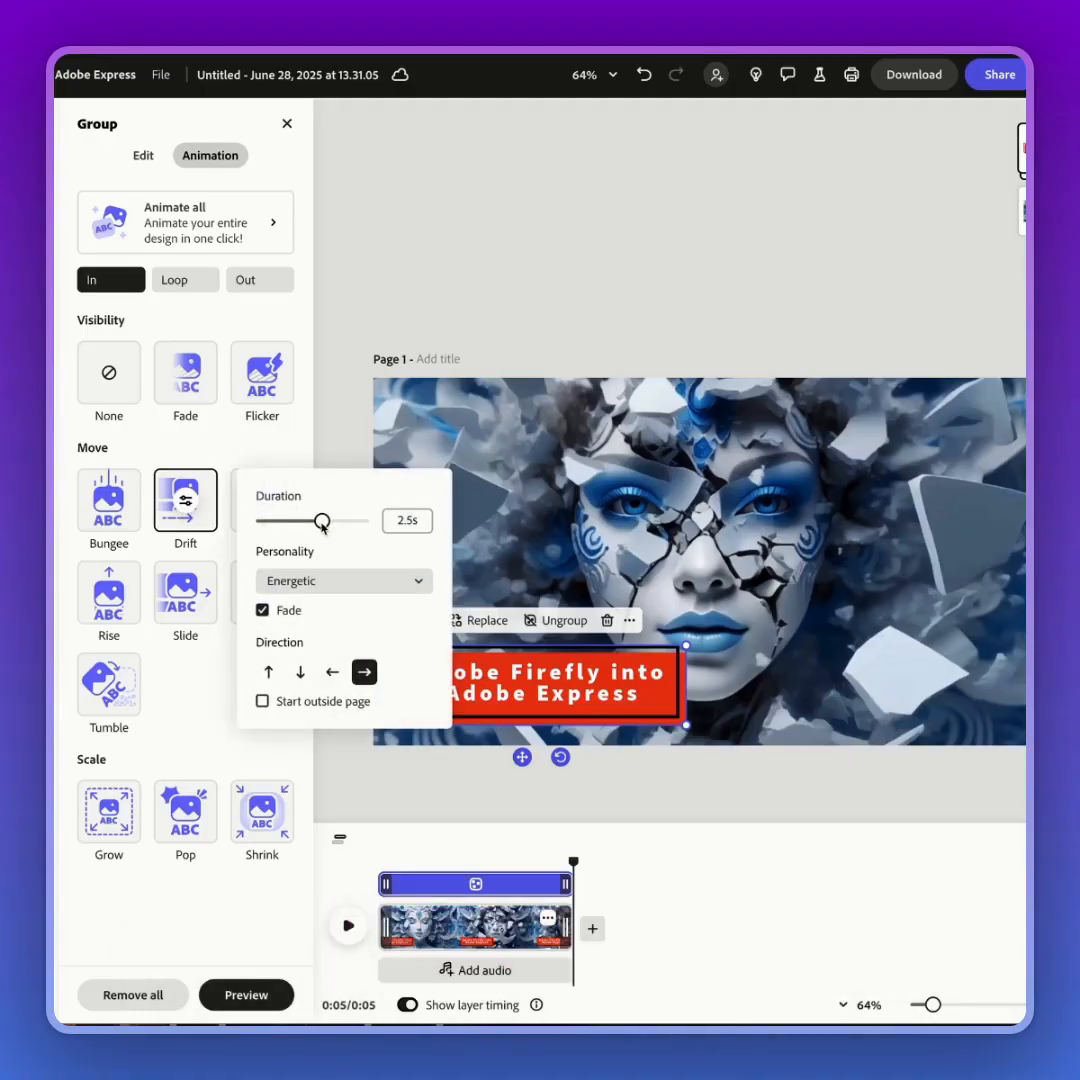
click(262, 703)
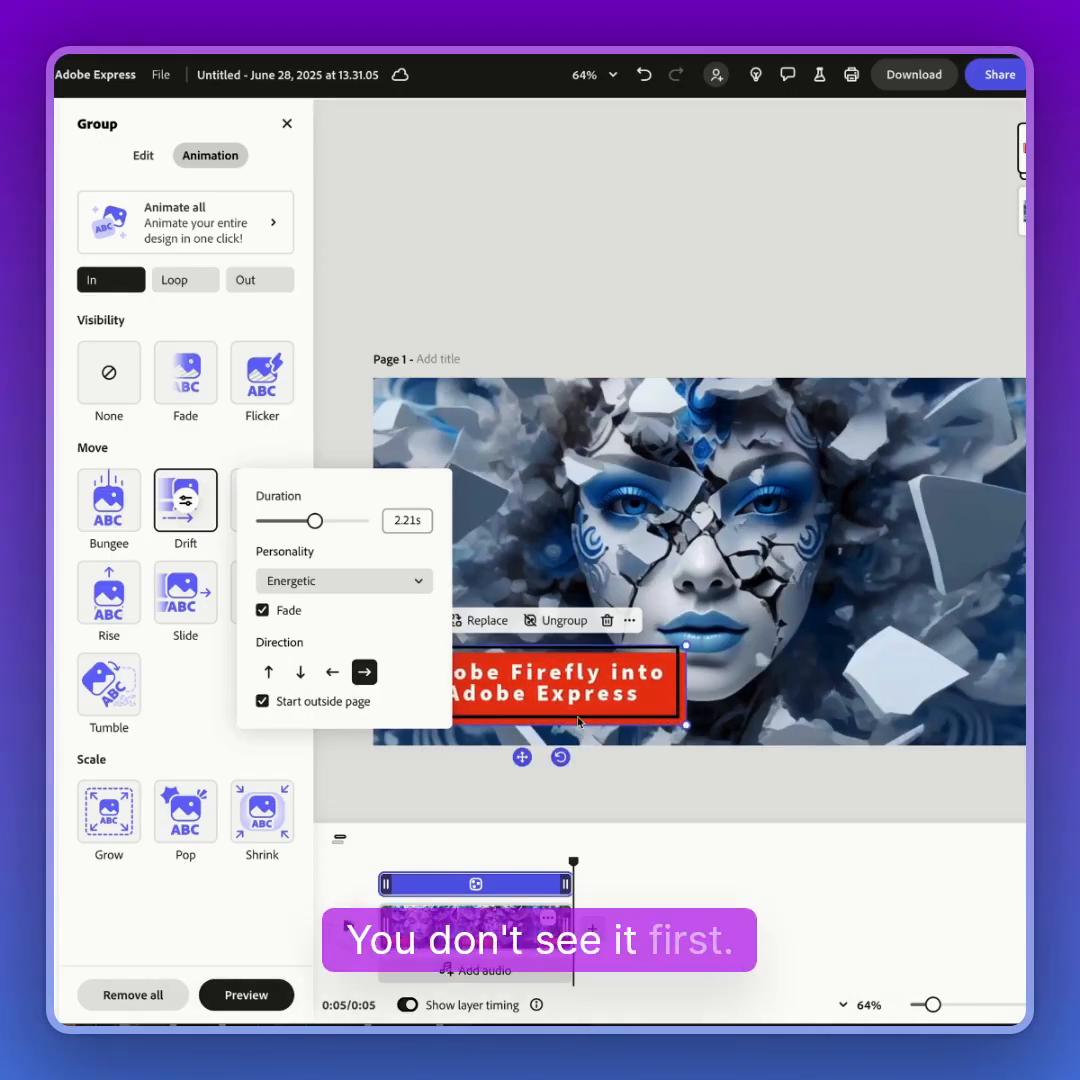
Step: Add a Slide exit animation to the button group with duration 1.4 s and Smooth personality, ending outside the page
click(250, 284)
click(250, 284)
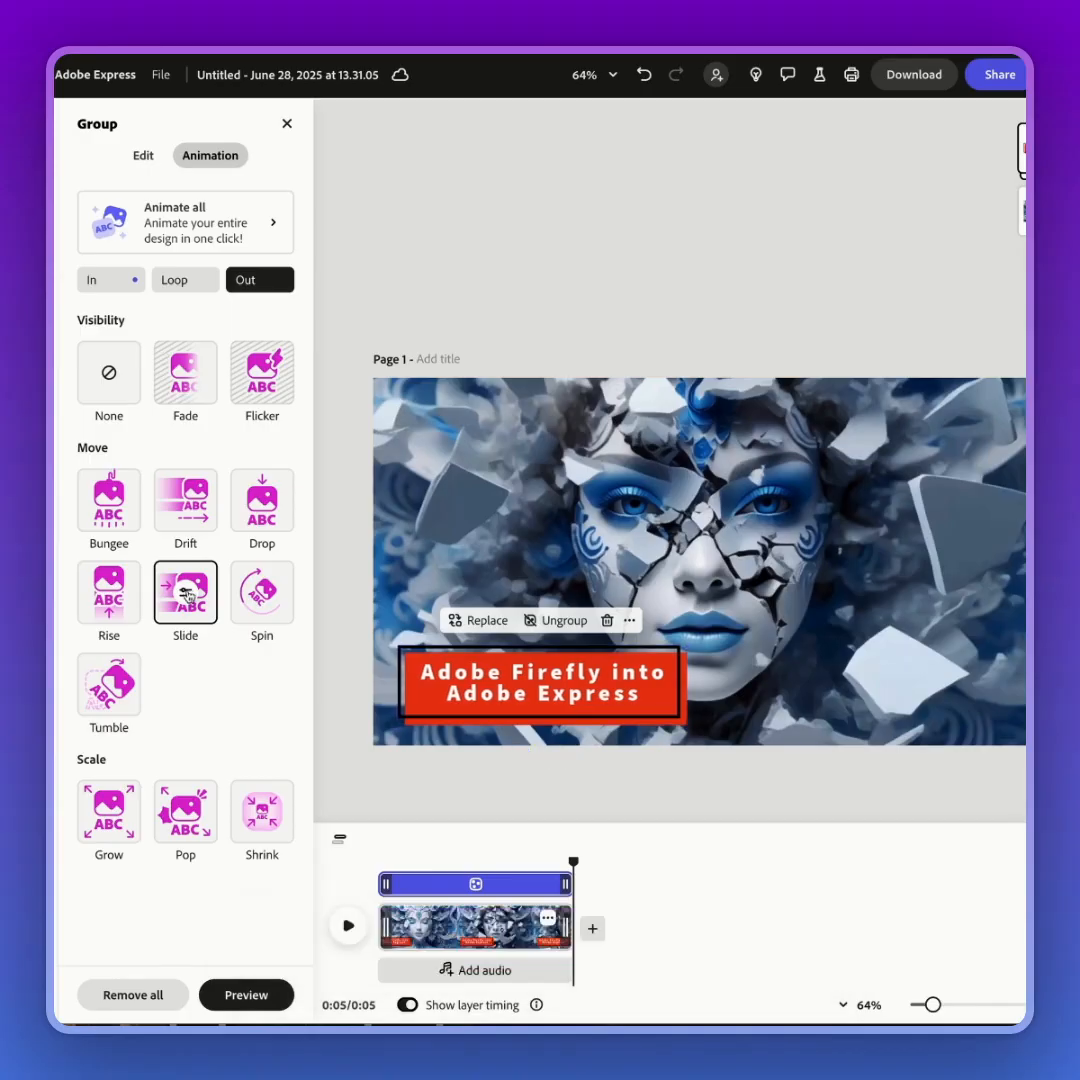
click(187, 597)
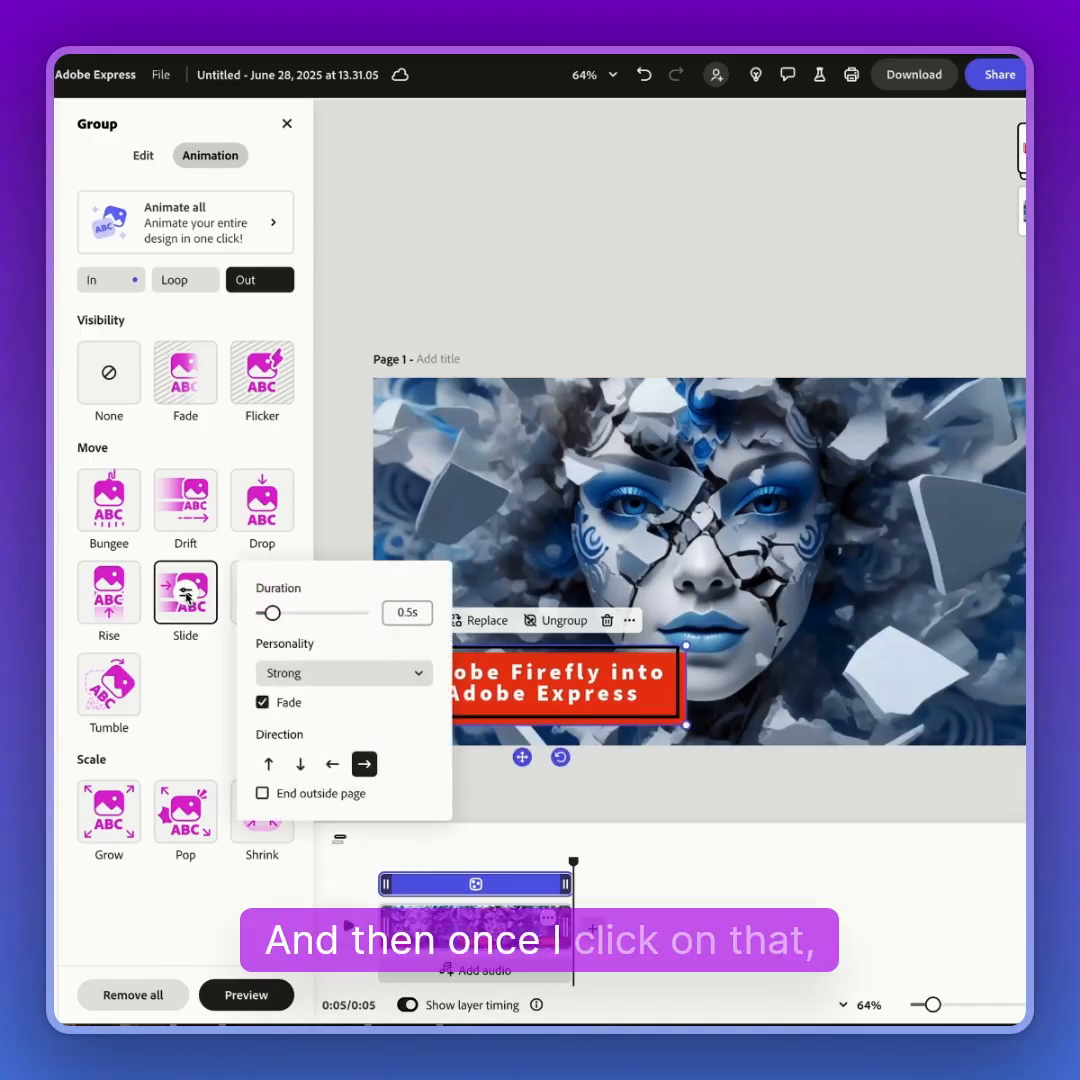
drag(287, 619, 278, 617)
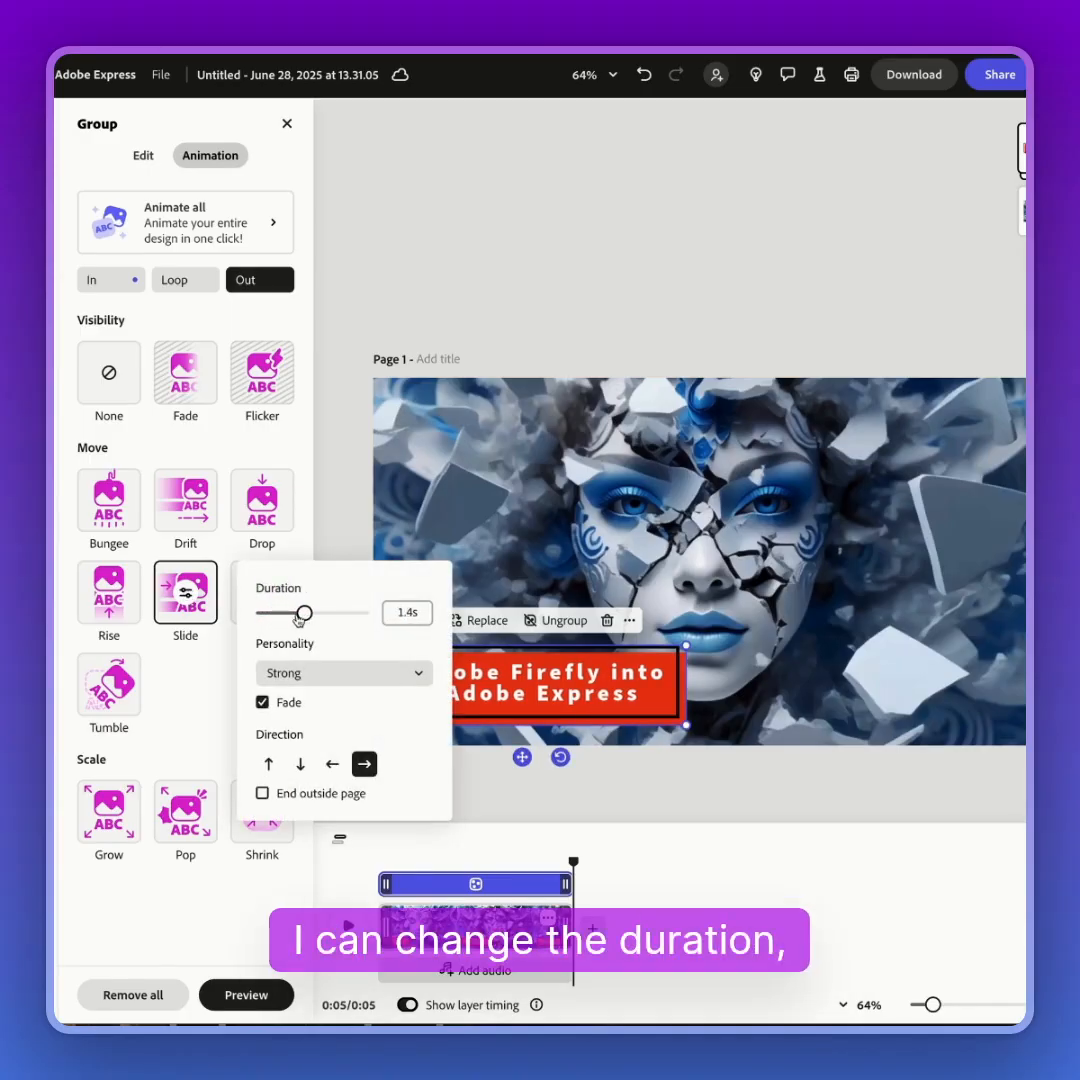
click(300, 675)
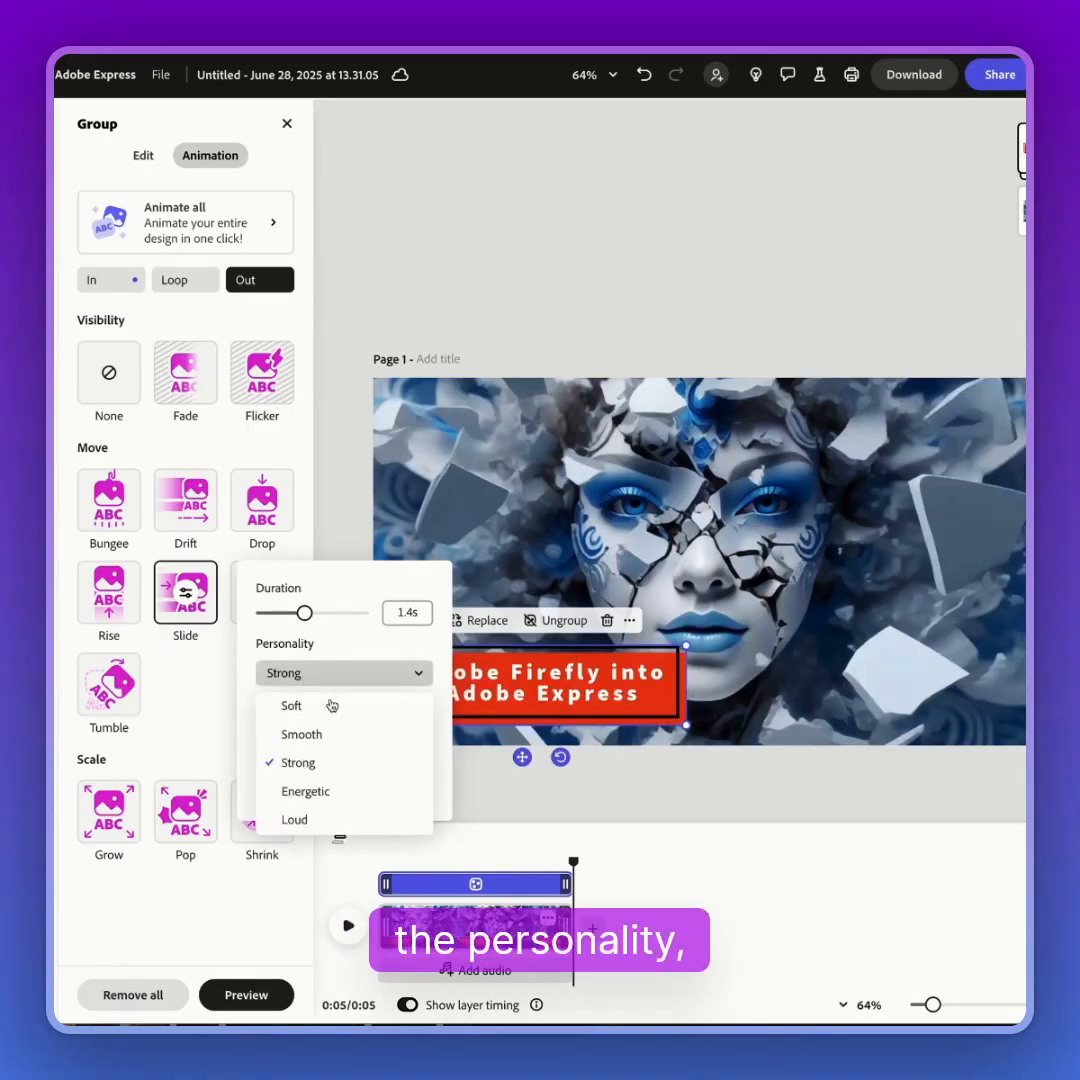
click(302, 735)
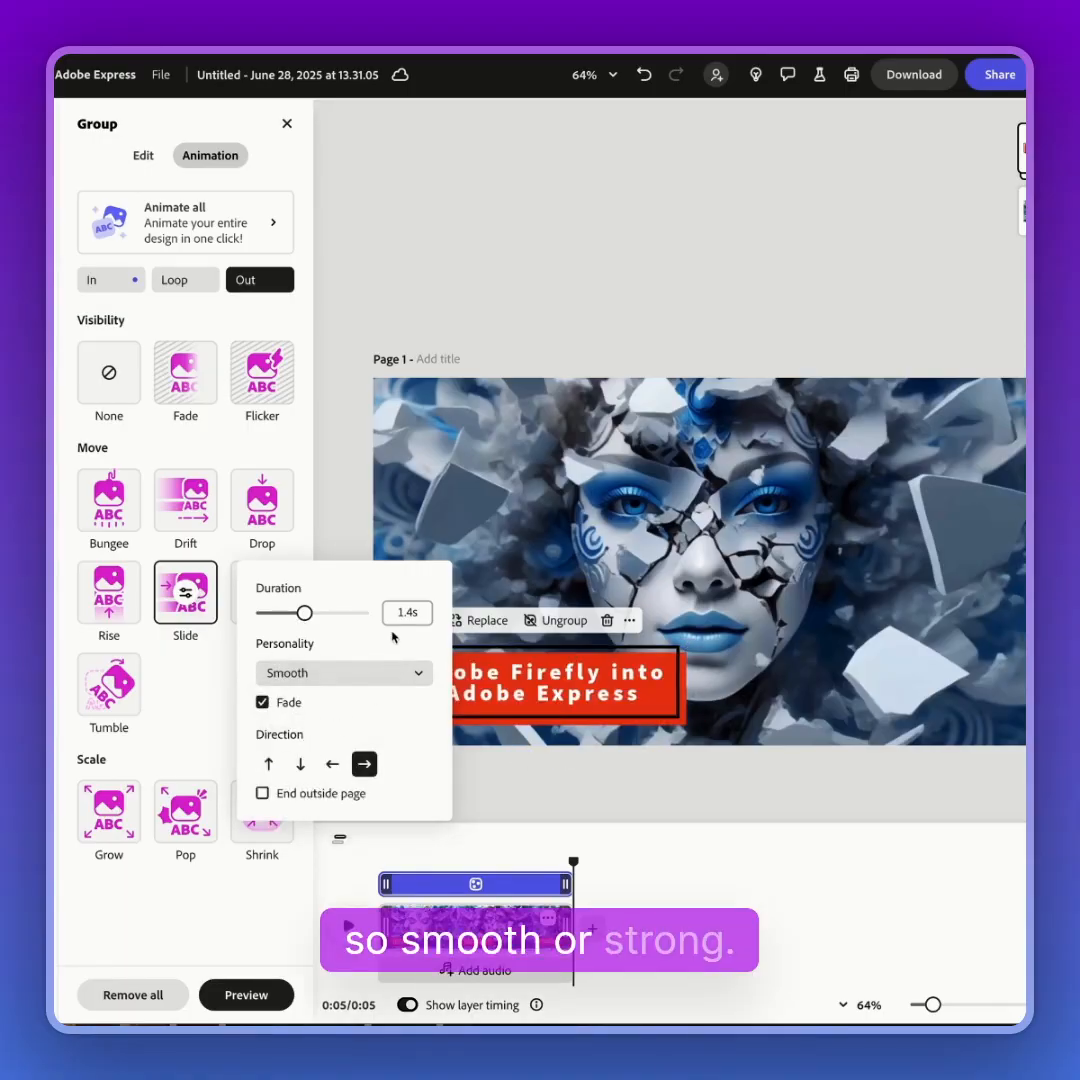
click(262, 794)
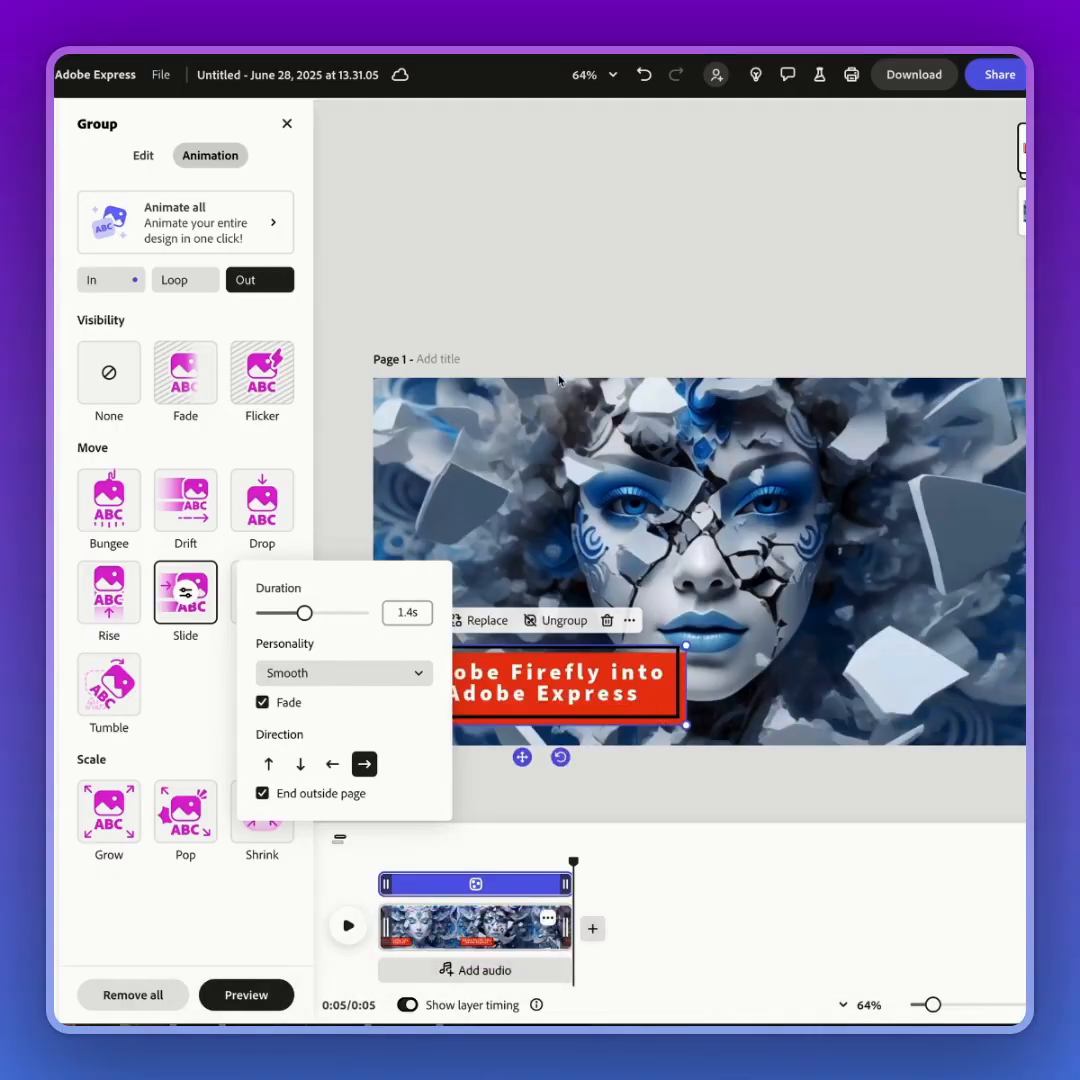
click(575, 320)
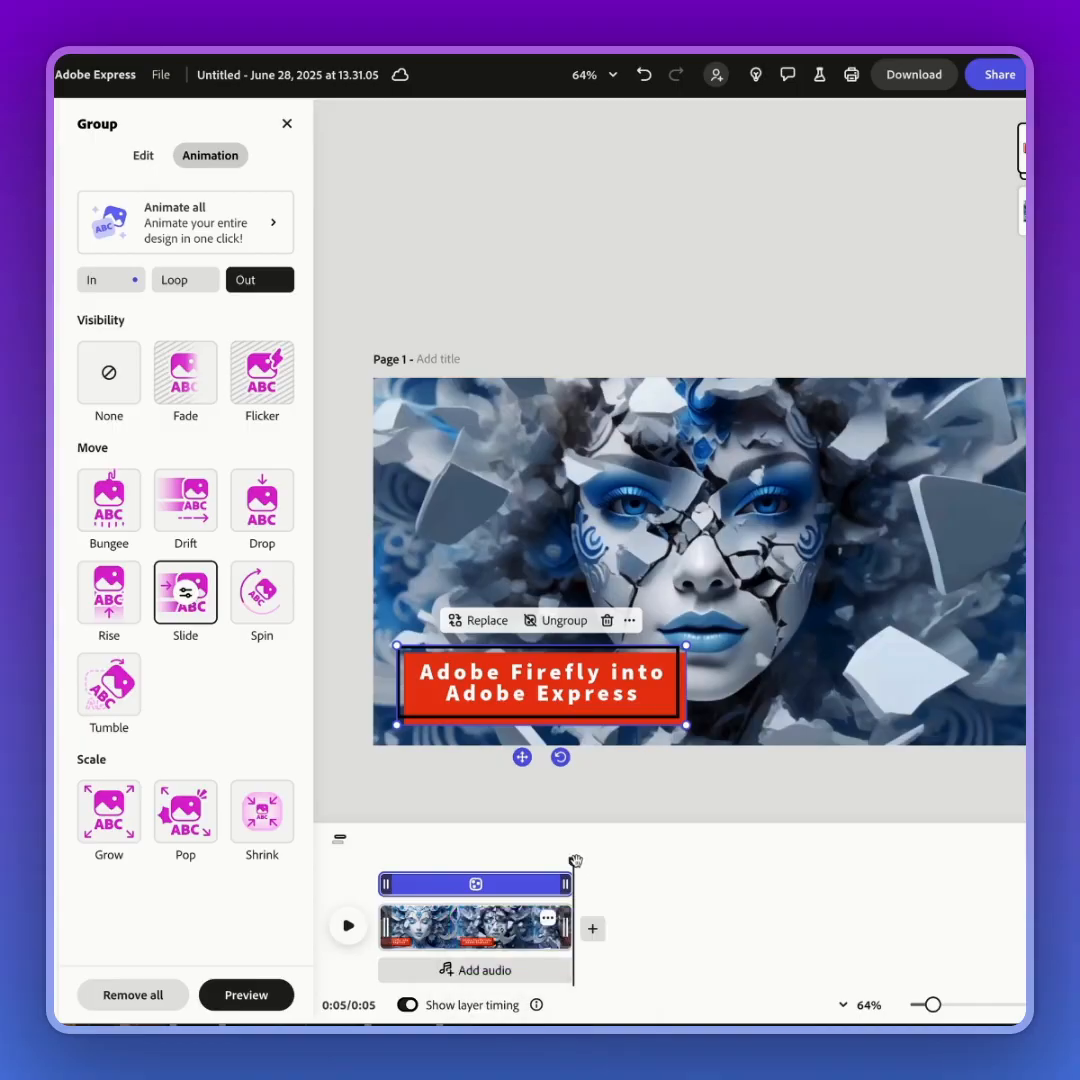
Step: Play the video from the beginning to check the button's entrance and exit animations
drag(573, 861, 370, 860)
click(348, 928)
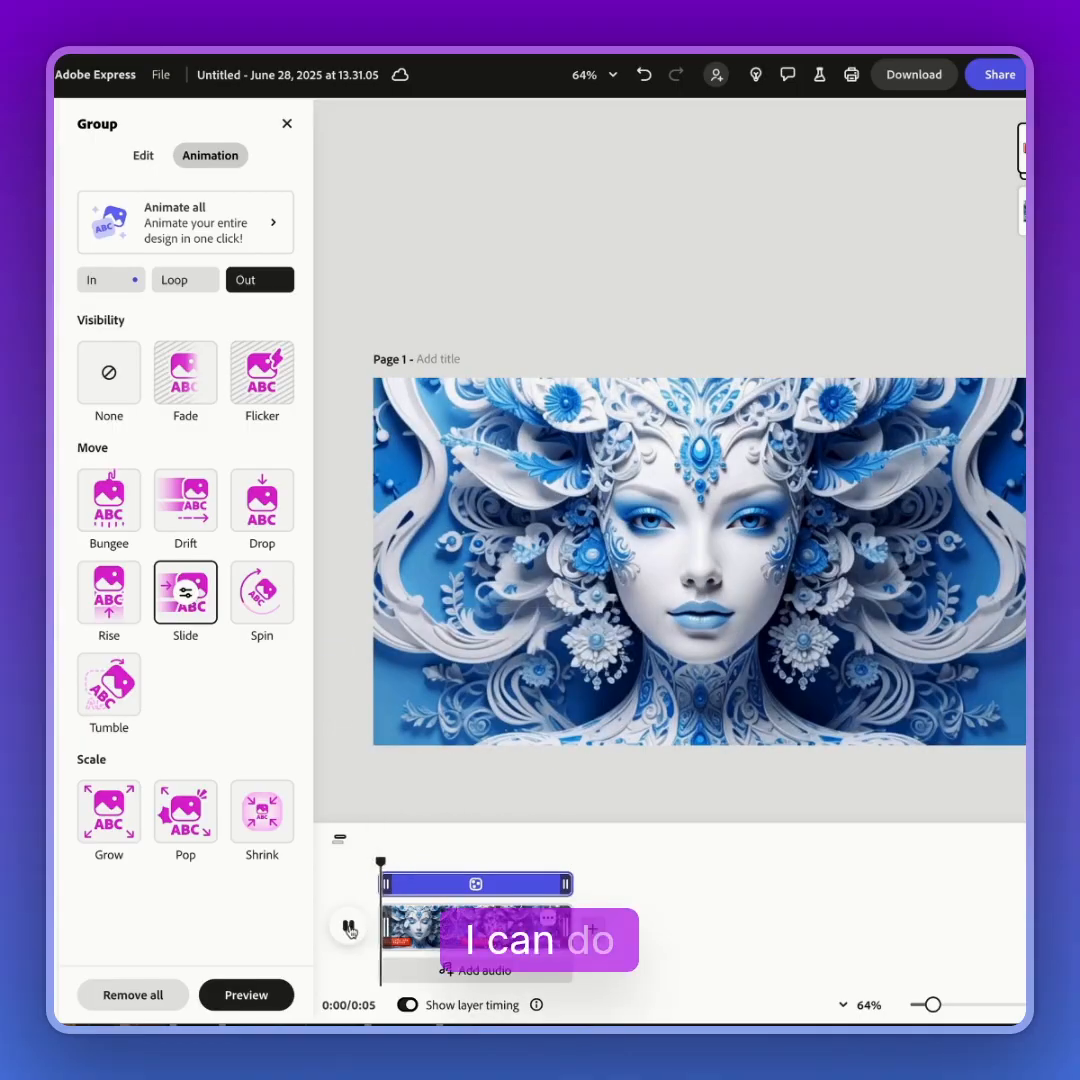